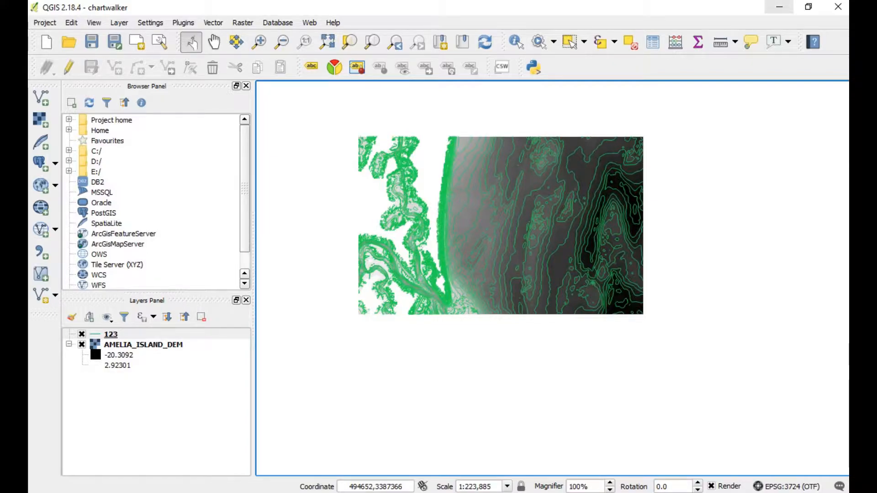
# - Switch from QGIS to the NOAA Bathymetric Data Viewer page in the web browser
pyautogui.click(780, 7)
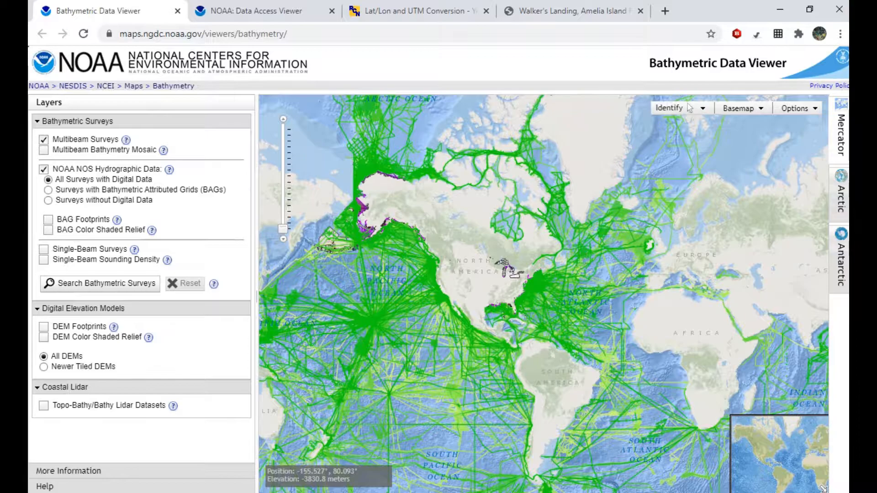
pyautogui.click(252, 10)
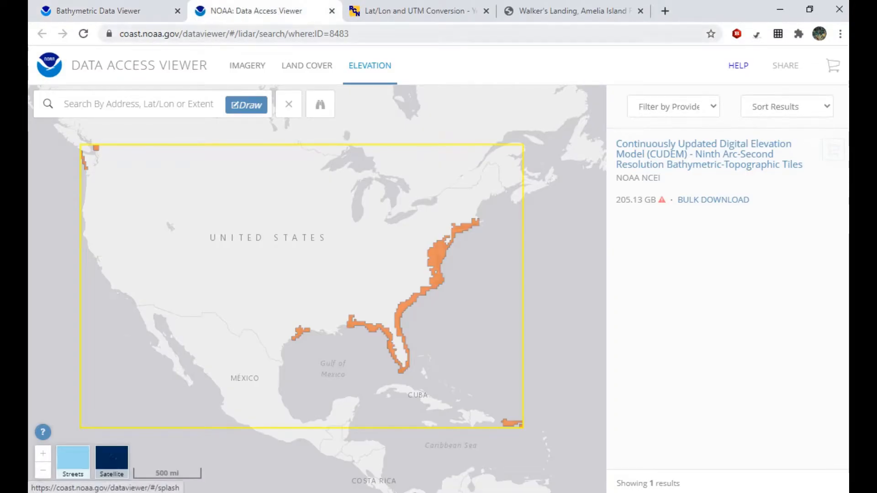
pyautogui.click(98, 11)
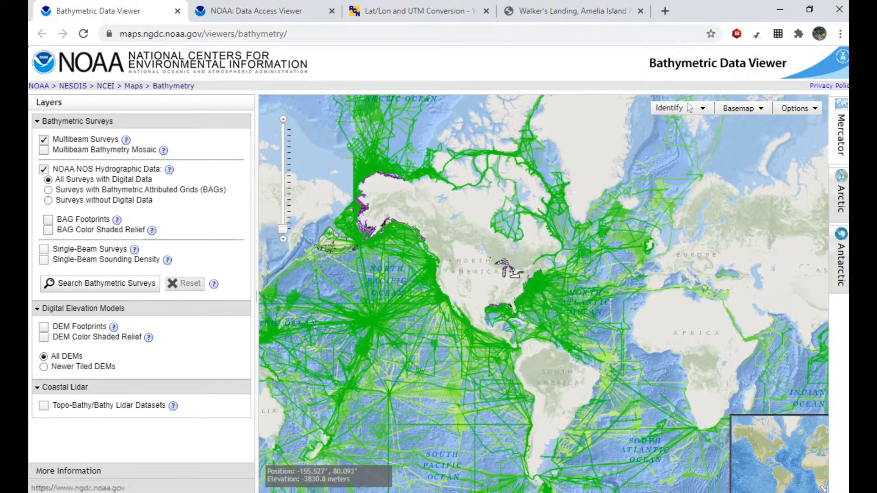
# - Hide the Multibeam Surveys layer on the bathymetry map
pyautogui.moveTo(447, 336); pyautogui.dragTo(444, 266)
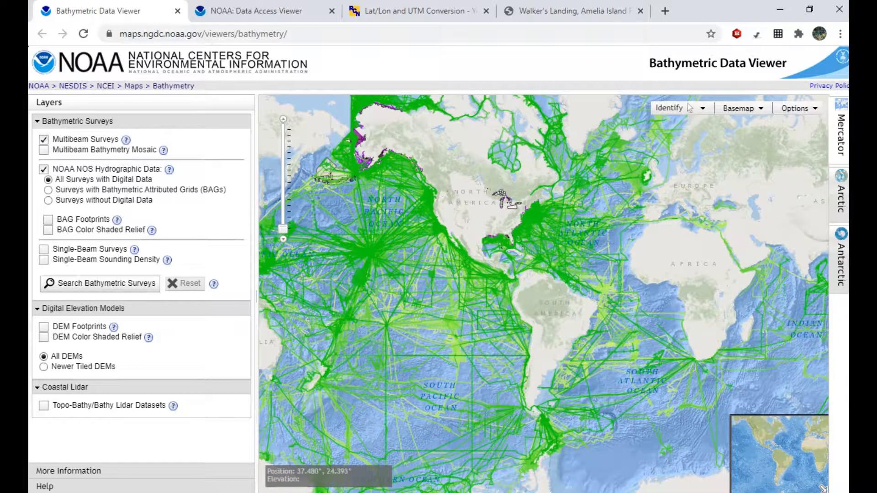
pyautogui.moveTo(195, 86); pyautogui.dragTo(152, 86)
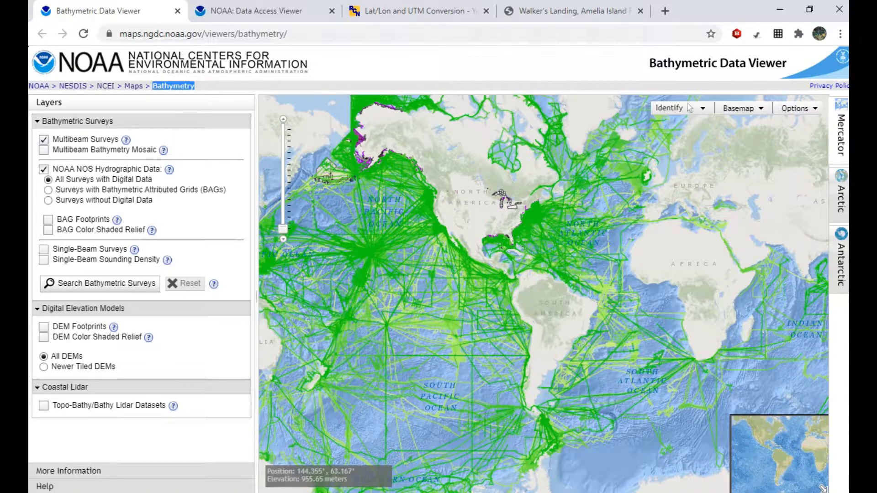
pyautogui.press('space')
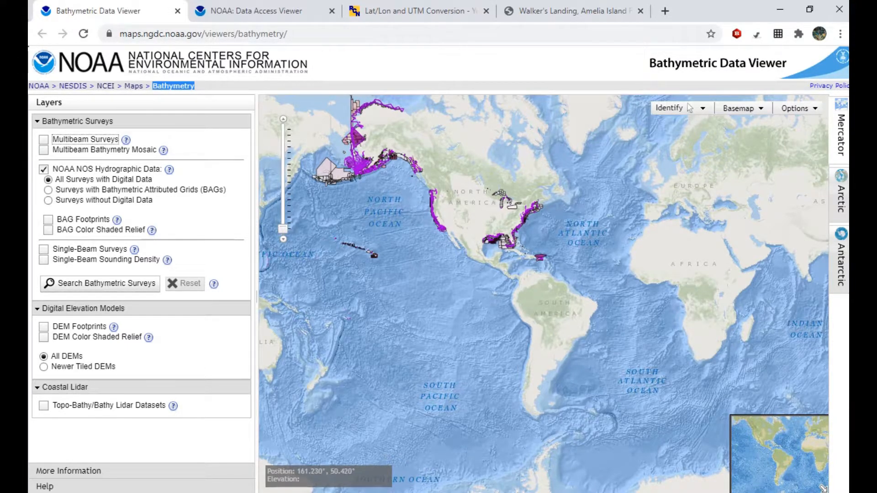
# - Examine the NOAA NOS hydrographic survey coverage with digital data along the Gulf of Mexico and Florida coasts
pyautogui.moveTo(153, 180); pyautogui.dragTo(106, 180)
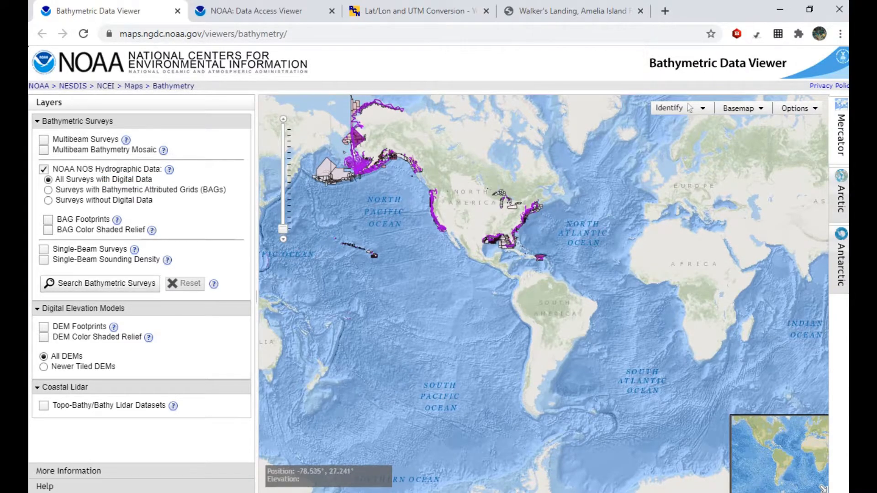
pyautogui.scroll(1, 503, 237)
pyautogui.scroll(3, 496, 241)
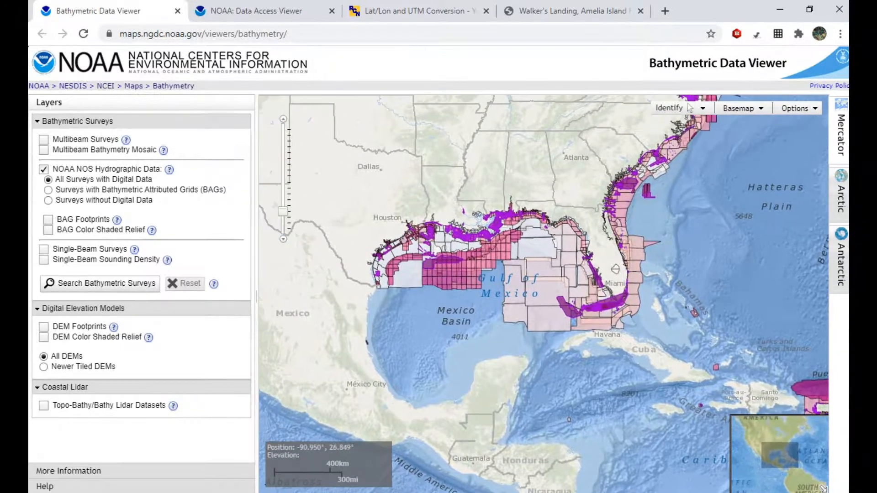
pyautogui.scroll(2, 497, 241)
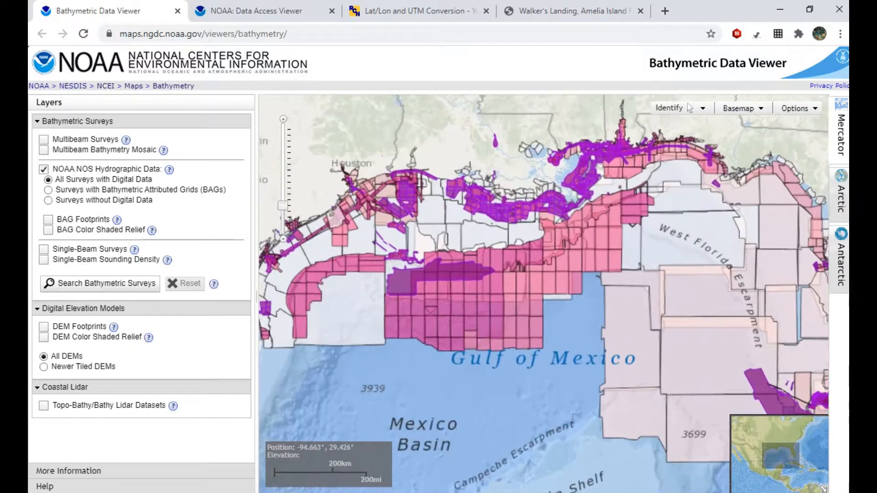
pyautogui.scroll(2, 307, 169)
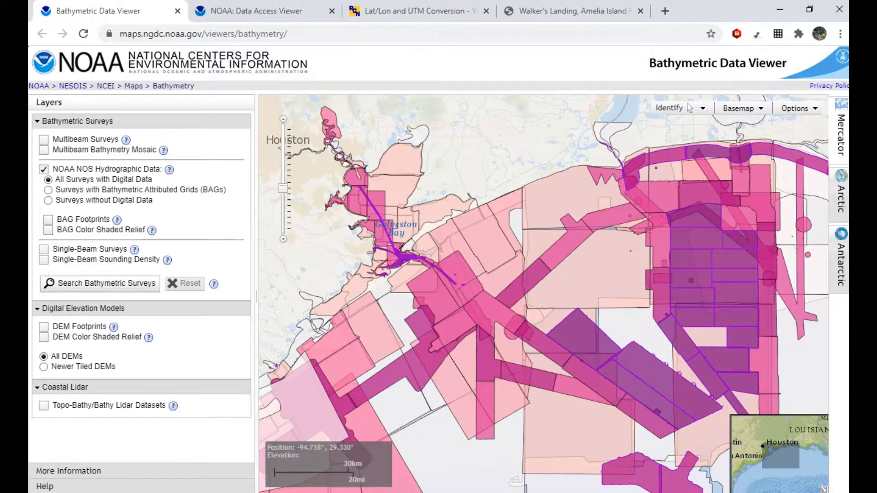
pyautogui.scroll(-4, 420, 253)
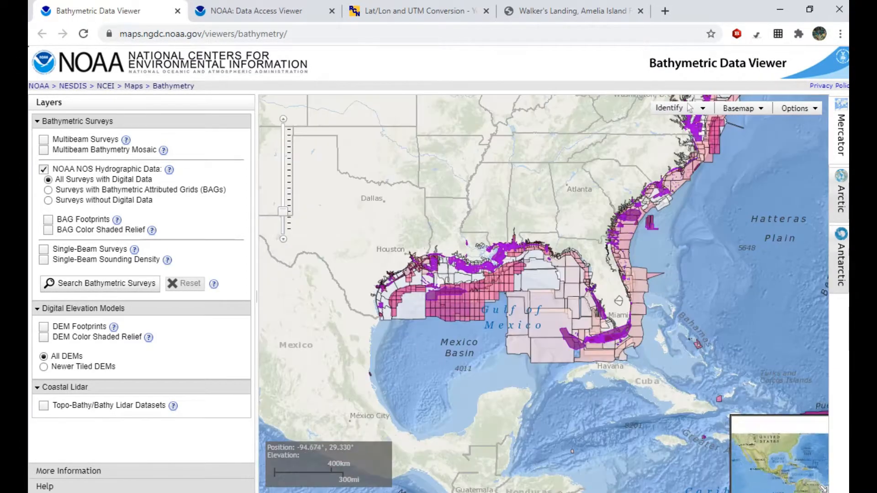
pyautogui.moveTo(482, 210); pyautogui.dragTo(366, 208)
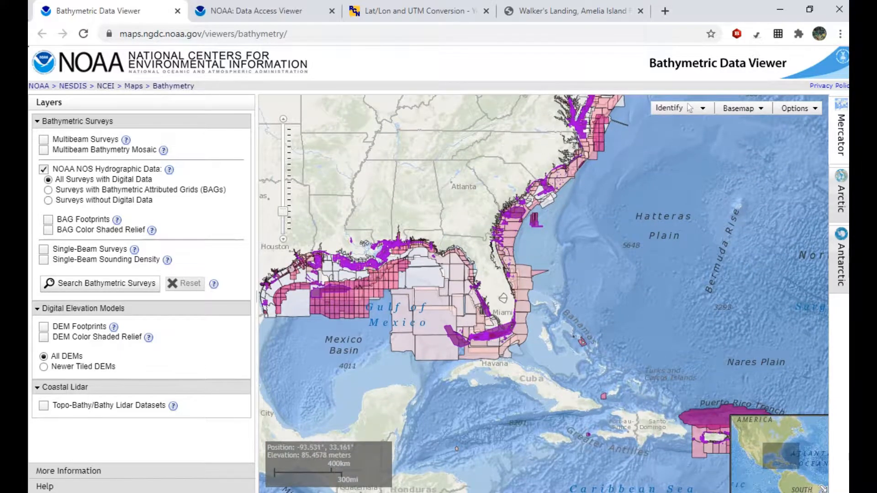
# - Limit the NOS hydrographic data to surveys with Bathymetric Attributed Grids, showing BAG Footprints and BAG Color Shaded Relief
pyautogui.click(48, 190)
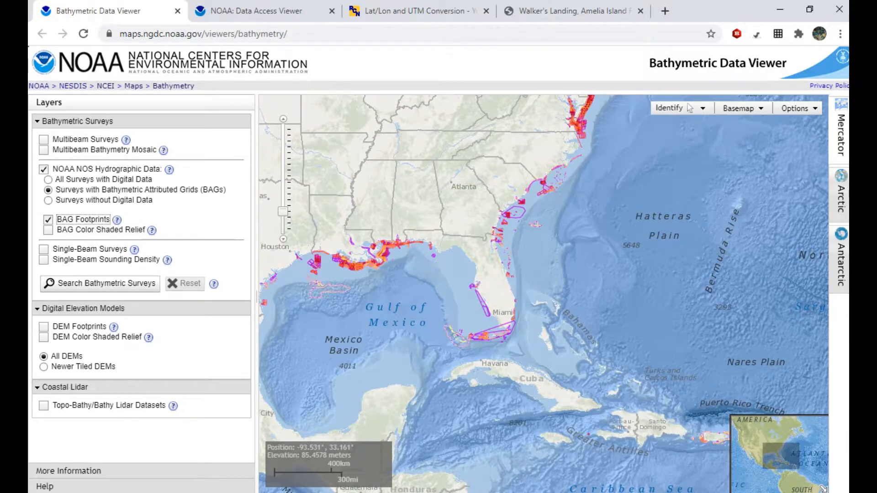
pyautogui.click(48, 230)
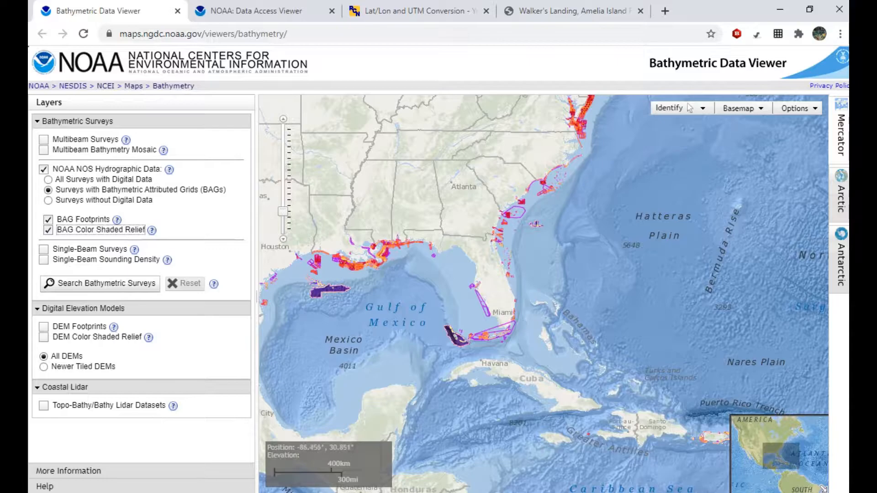
# - Examine the BAG survey coverage along the US East Coast and in the river channel at Norfolk and Portsmouth
pyautogui.moveTo(550, 195); pyautogui.dragTo(433, 274)
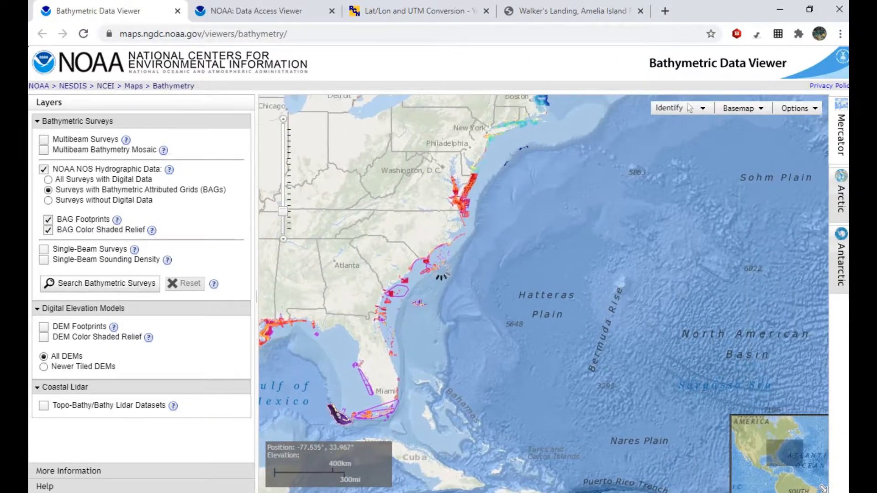
pyautogui.moveTo(455, 225); pyautogui.dragTo(439, 237)
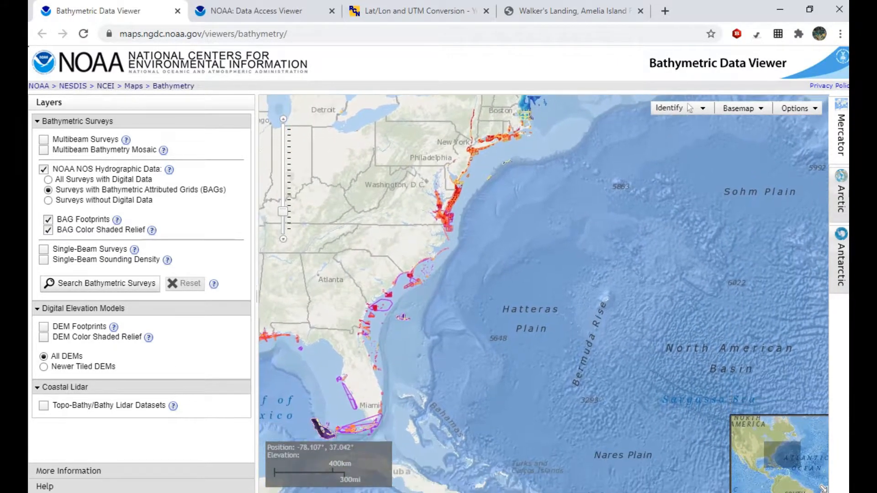
pyautogui.scroll(1, 439, 238)
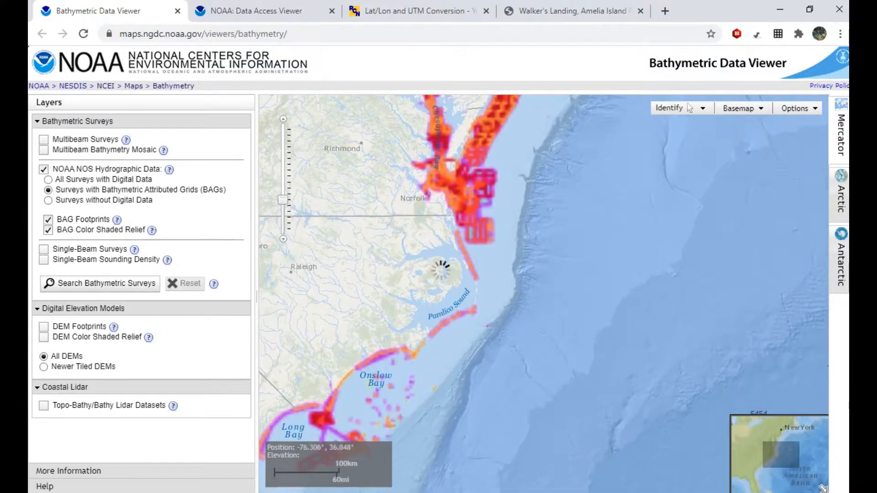
pyautogui.scroll(1, 439, 237)
pyautogui.scroll(4, 440, 270)
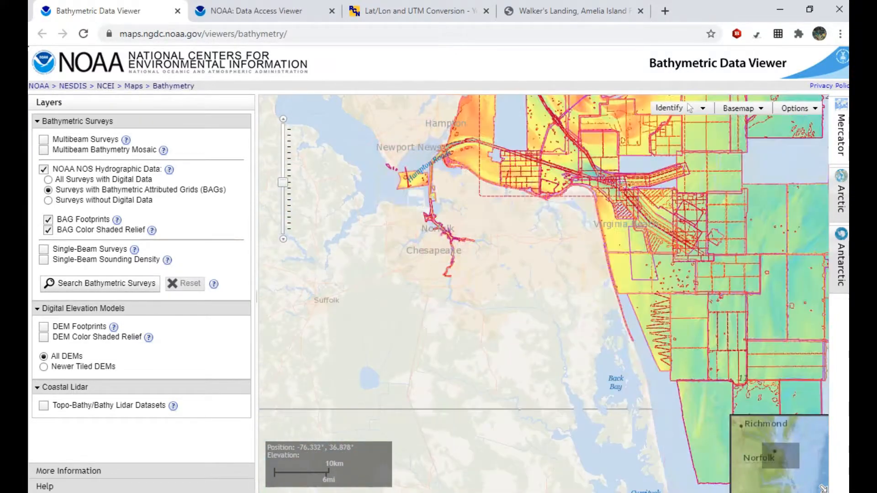
pyautogui.moveTo(465, 250); pyautogui.dragTo(477, 307)
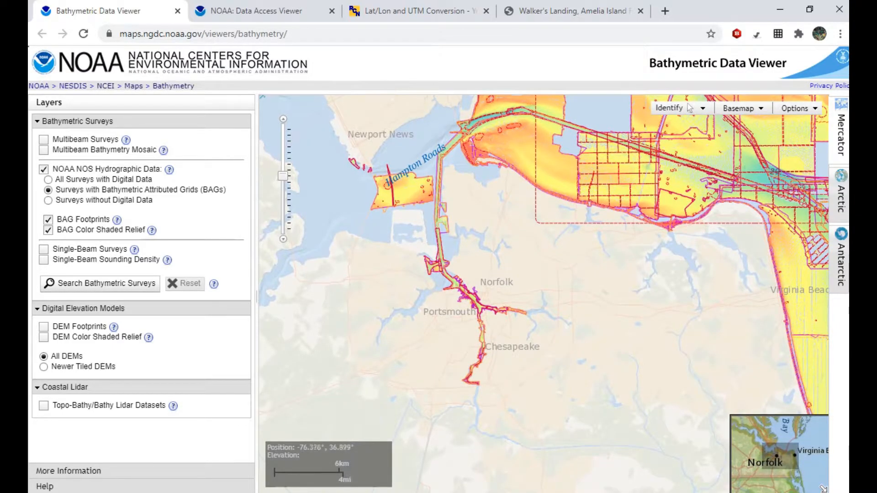
pyautogui.scroll(2, 440, 270)
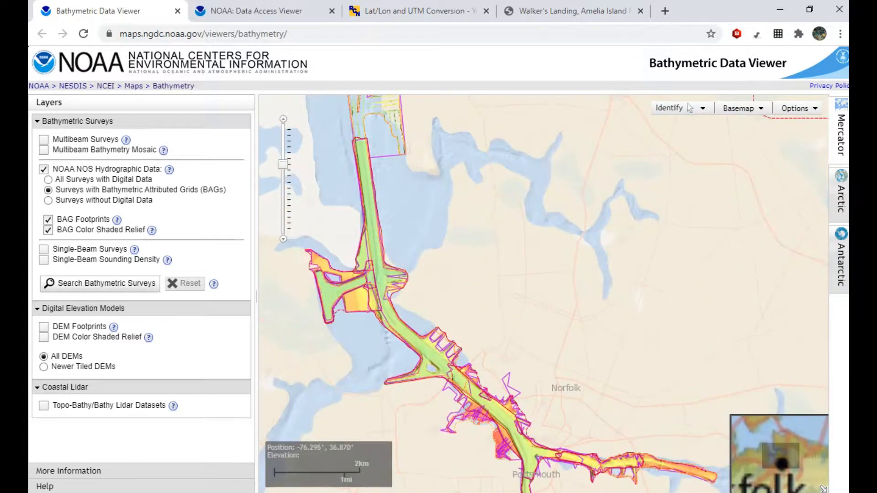
pyautogui.scroll(2, 440, 270)
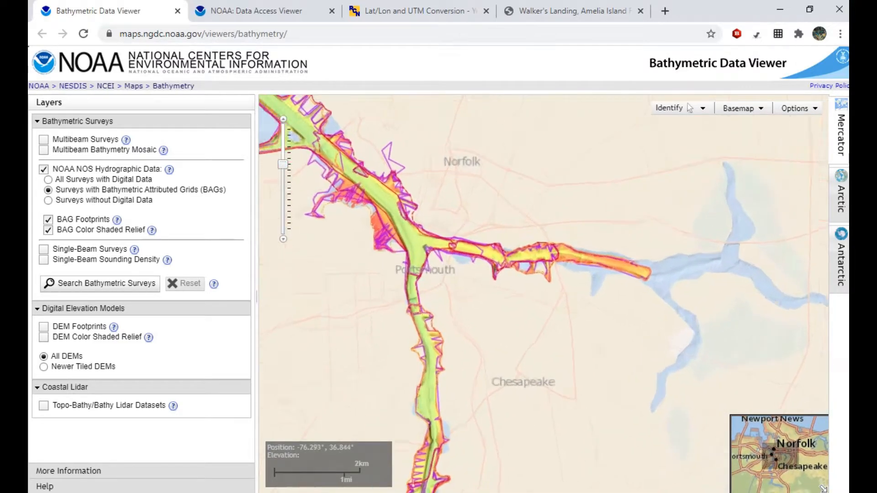
pyautogui.scroll(3, 440, 271)
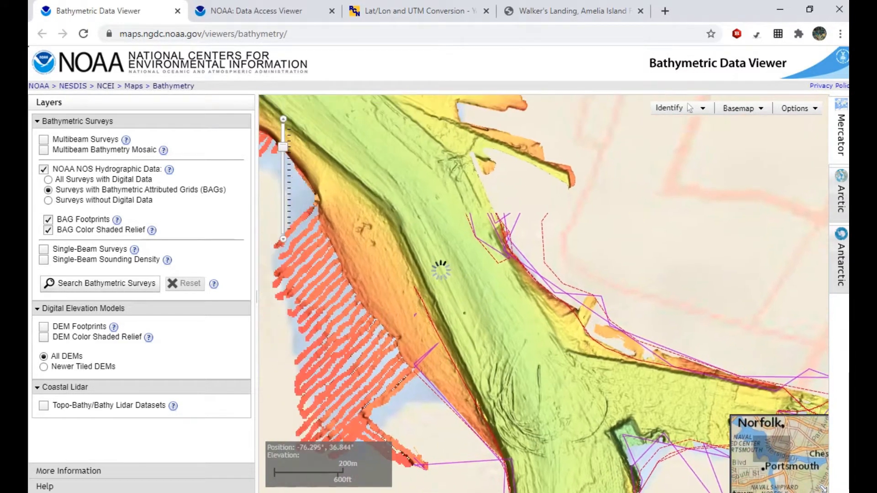
# - Examine the shaded-relief bathymetry along the Norfolk river channel northwest toward Hampton Roads
pyautogui.moveTo(388, 125); pyautogui.dragTo(544, 334)
pyautogui.moveTo(375, 183); pyautogui.dragTo(622, 393)
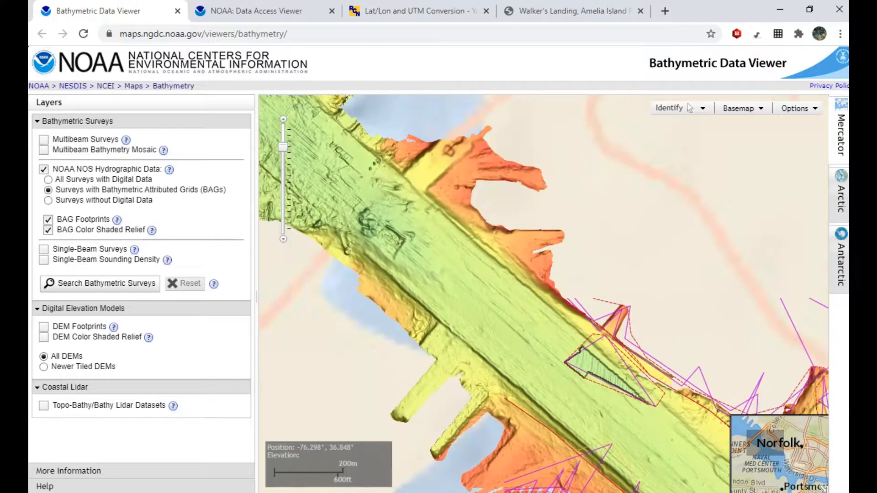
pyautogui.scroll(-2, 345, 211)
pyautogui.moveTo(345, 210); pyautogui.dragTo(602, 353)
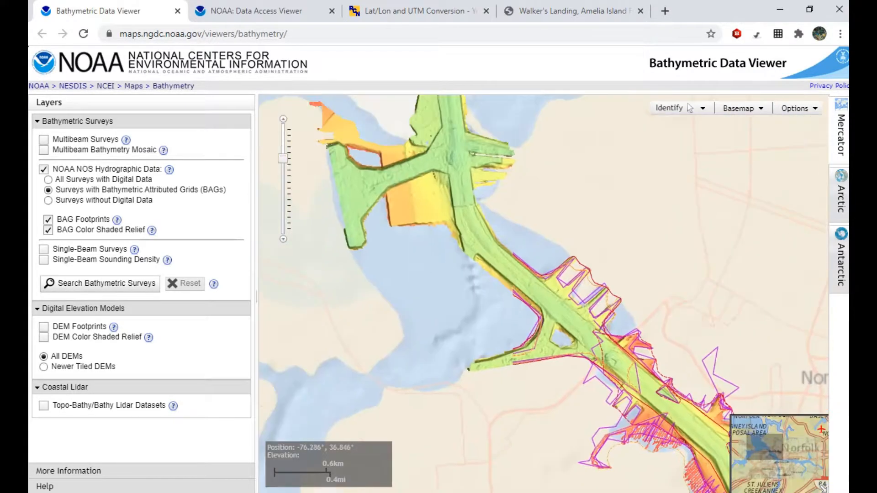
pyautogui.moveTo(361, 173); pyautogui.dragTo(493, 436)
pyautogui.moveTo(479, 206); pyautogui.dragTo(498, 387)
pyautogui.moveTo(503, 297); pyautogui.dragTo(738, 398)
pyautogui.moveTo(665, 372); pyautogui.dragTo(614, 359)
# - Identify the surveys covering the Hampton Roads block near Newport News and list the surveys with BAGs
pyautogui.scroll(1, 614, 359)
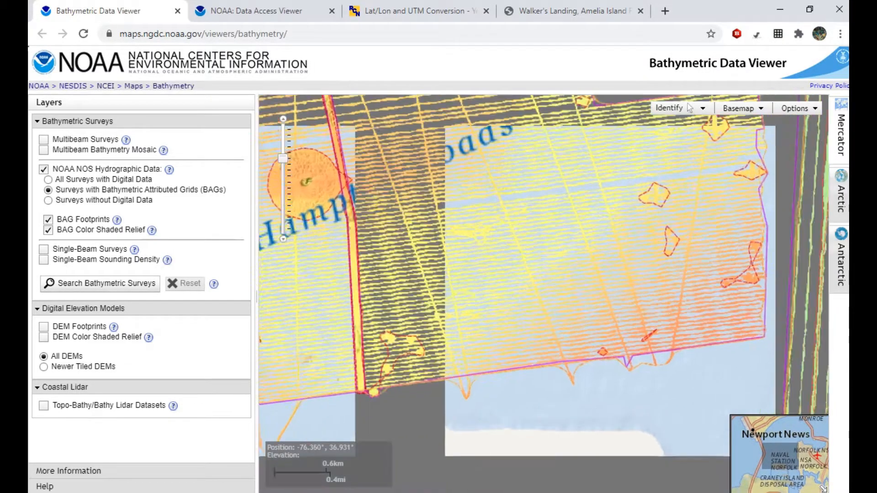
pyautogui.scroll(2, 608, 356)
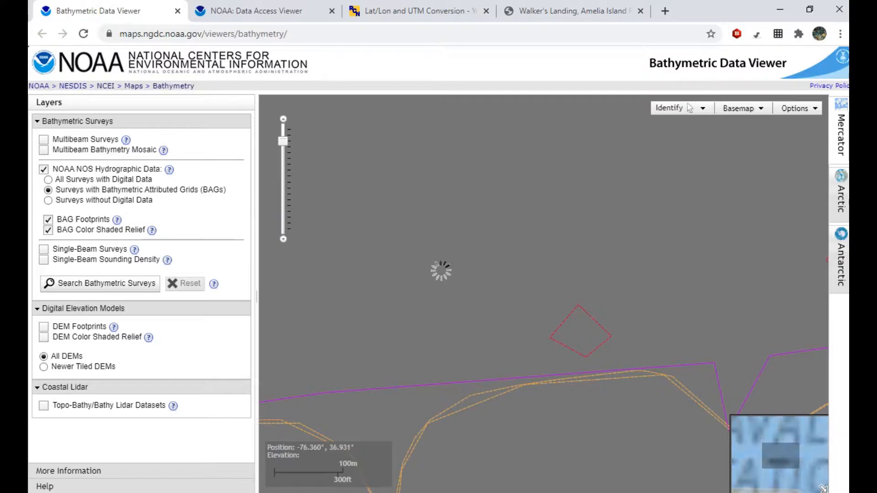
pyautogui.scroll(-1, 576, 345)
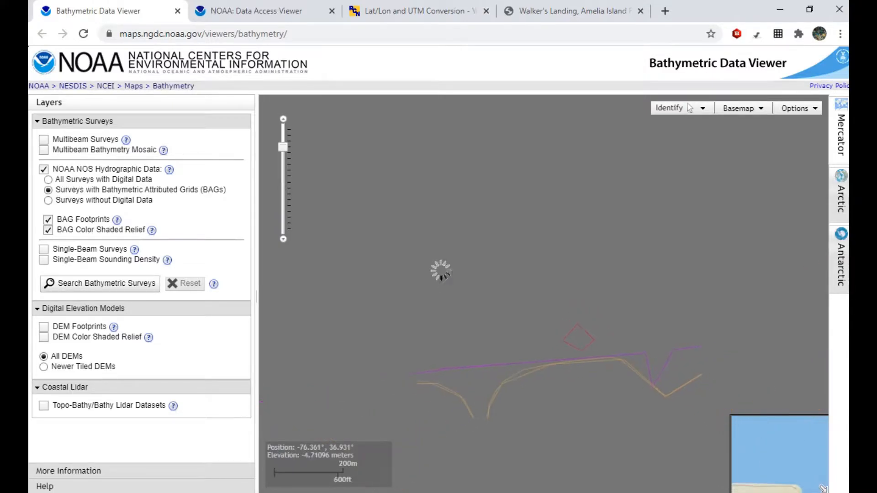
pyautogui.scroll(1, 579, 340)
pyautogui.scroll(-1, 585, 341)
pyautogui.scroll(-2, 585, 340)
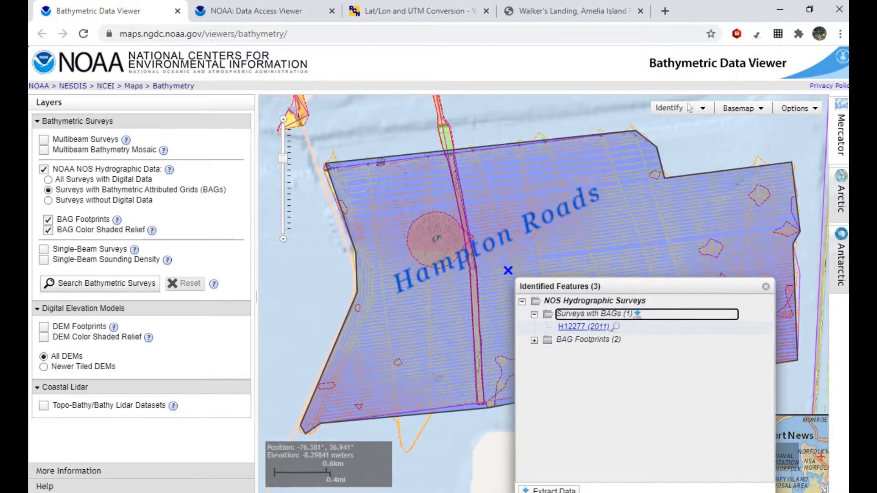
# - Review the attributes of survey H12277 (2011) and follow its data link to the survey report
pyautogui.click(583, 326)
pyautogui.moveTo(589, 386); pyautogui.dragTo(746, 387)
pyautogui.moveTo(573, 375); pyautogui.dragTo(713, 376)
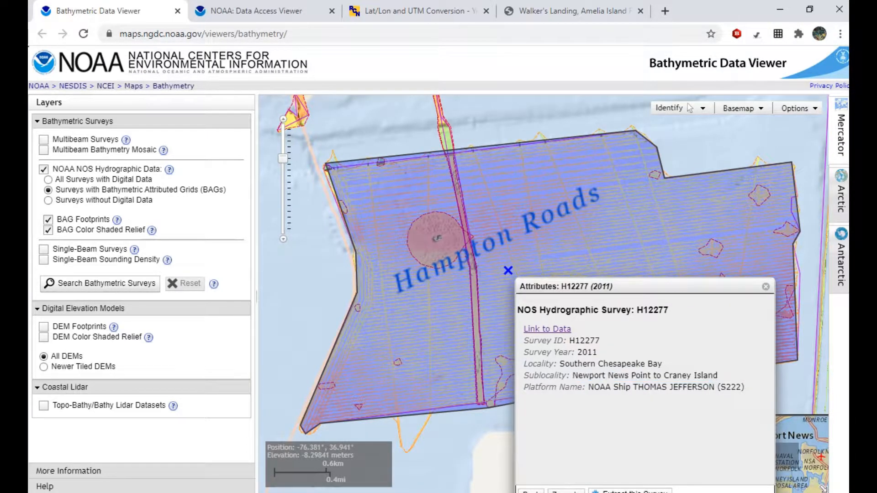
pyautogui.doubleClick(580, 341)
pyautogui.click(547, 329)
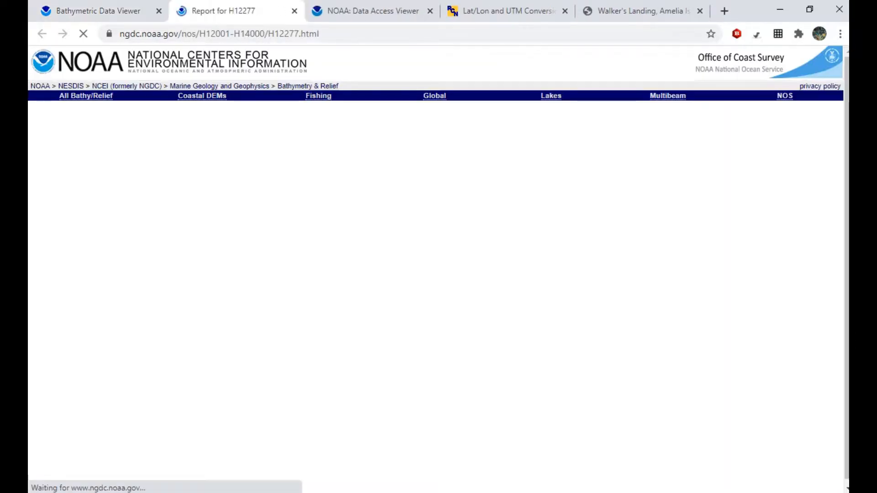
# - Review the H12277 survey products and download the BAG file H12277_MBVB_4m_MLLW_Combined.bag.gz
pyautogui.scroll(-2, 439, 269)
pyautogui.scroll(-2, 435, 270)
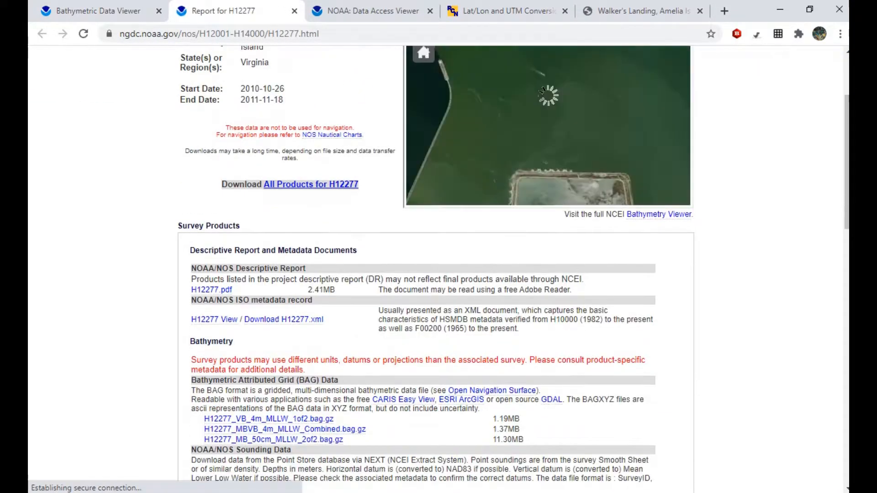
pyautogui.scroll(3, 436, 270)
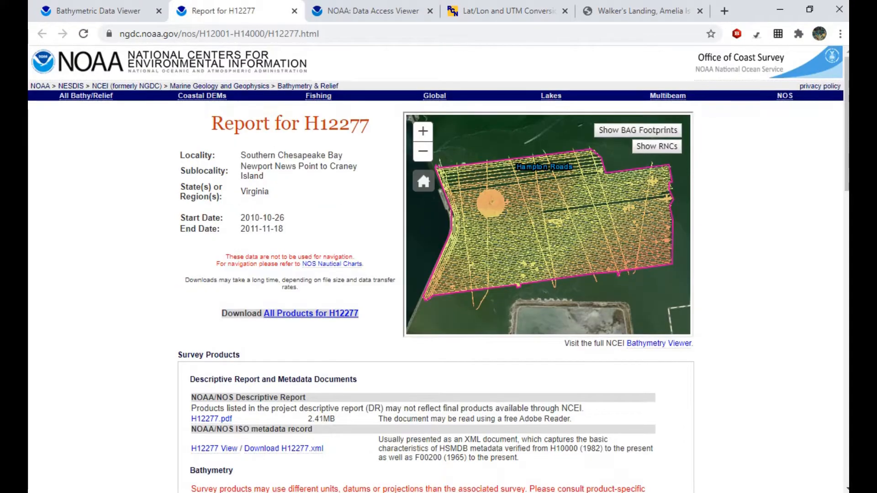
pyautogui.scroll(-2, 548, 224)
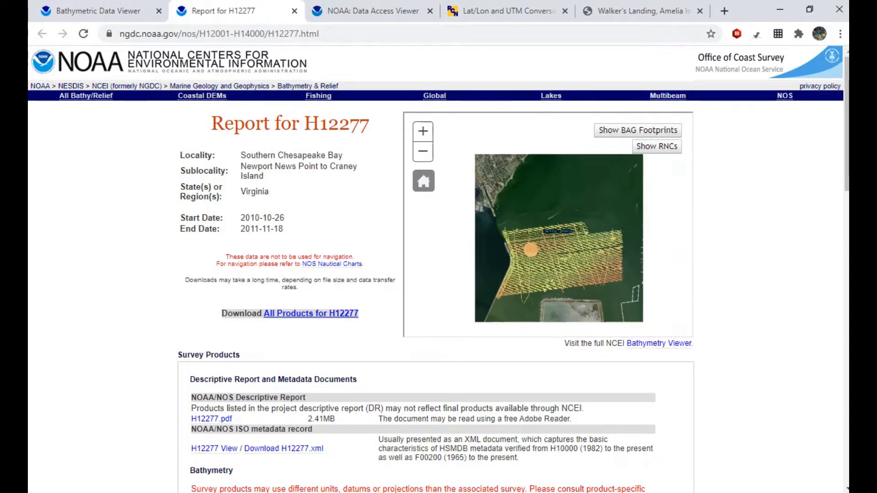
pyautogui.scroll(-4, 439, 270)
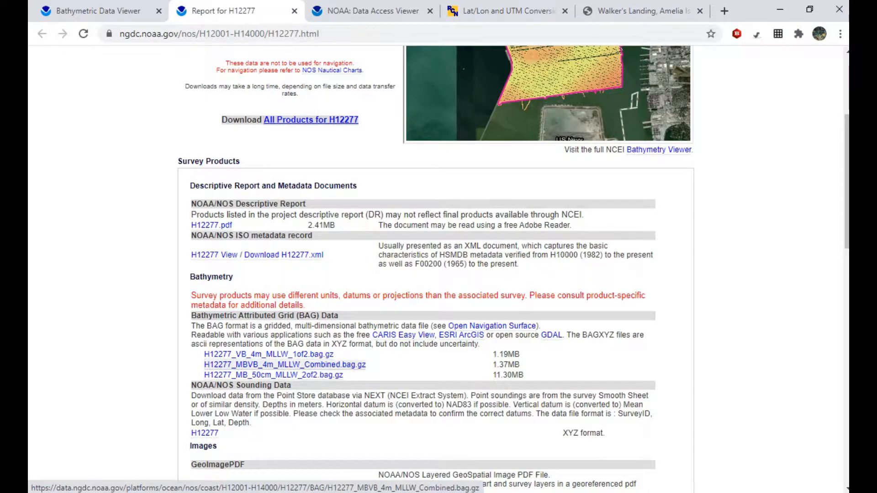
pyautogui.click(274, 364)
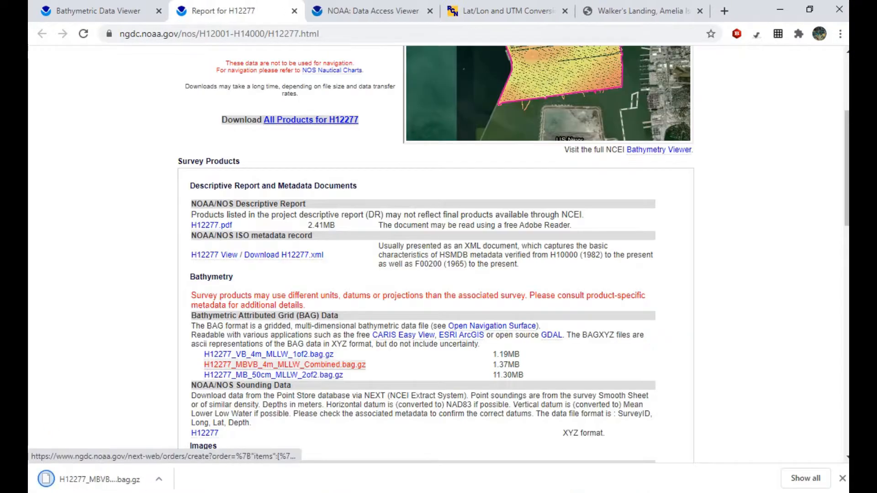
# - Return to the Bathymetric Data Viewer, dismiss the H12277 attributes and examine BAG survey coverage along the US East Coast
pyautogui.click(99, 11)
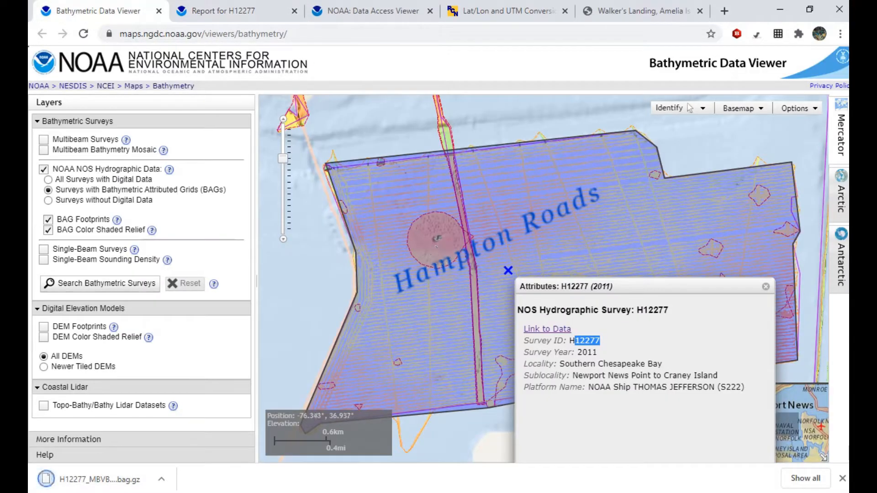
pyautogui.click(766, 286)
pyautogui.scroll(-2, 553, 282)
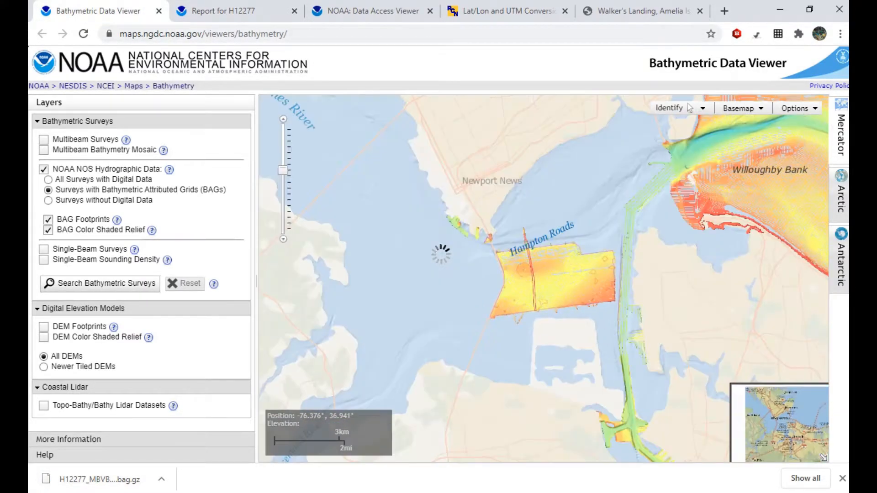
pyautogui.scroll(-1, 441, 254)
pyautogui.scroll(-2, 441, 253)
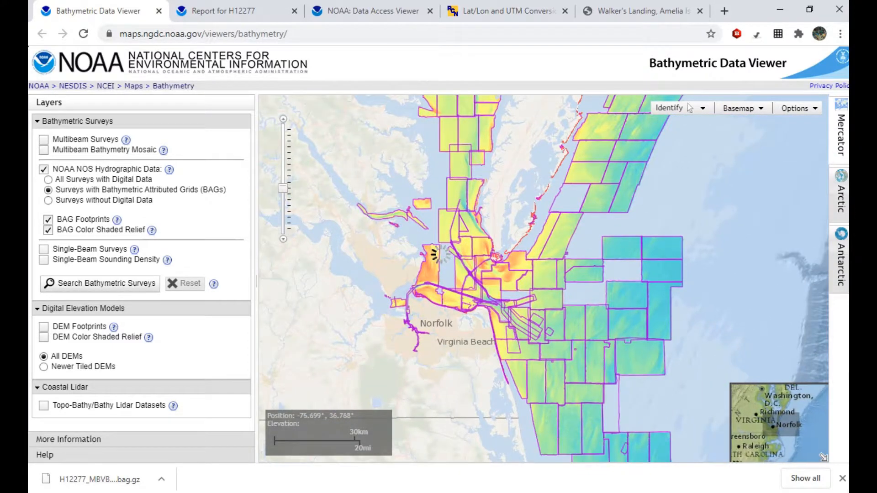
pyautogui.scroll(-1, 434, 254)
pyautogui.scroll(-2, 440, 253)
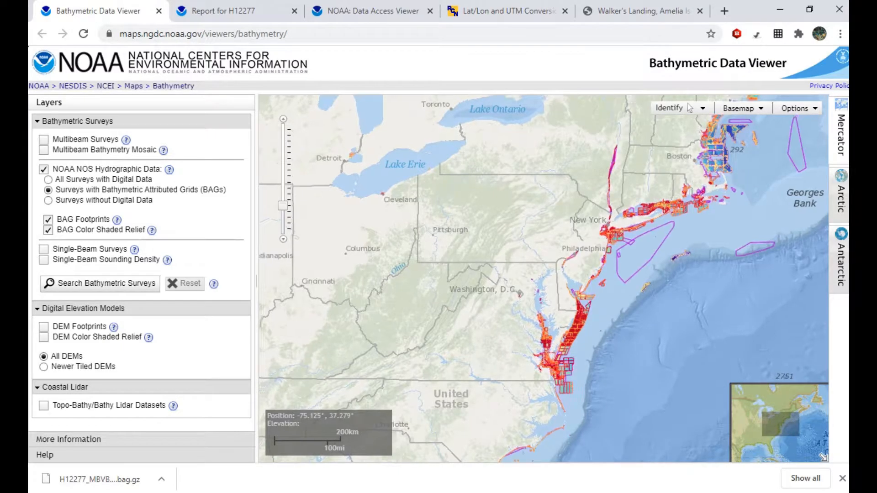
pyautogui.scroll(-1, 440, 254)
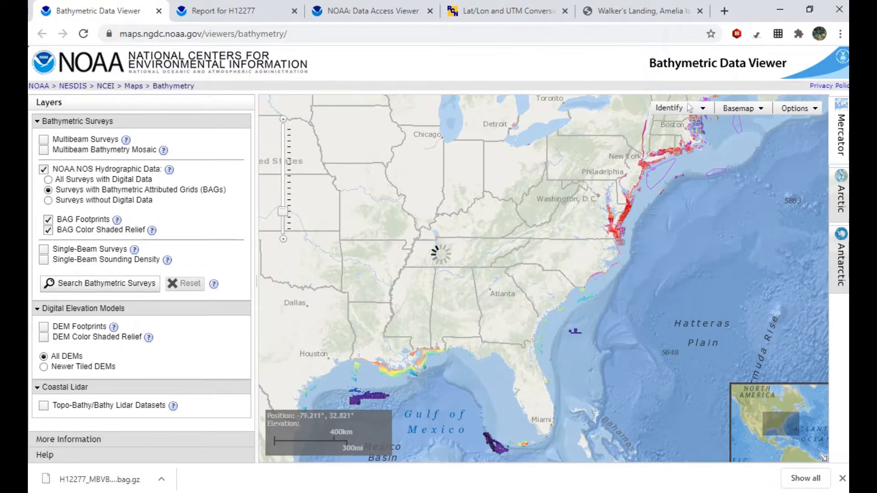
# - Examine BAG survey coverage in the Gulf of Mexico, around Florida and Puerto Rico, and across the eastern United States
pyautogui.scroll(1, 502, 452)
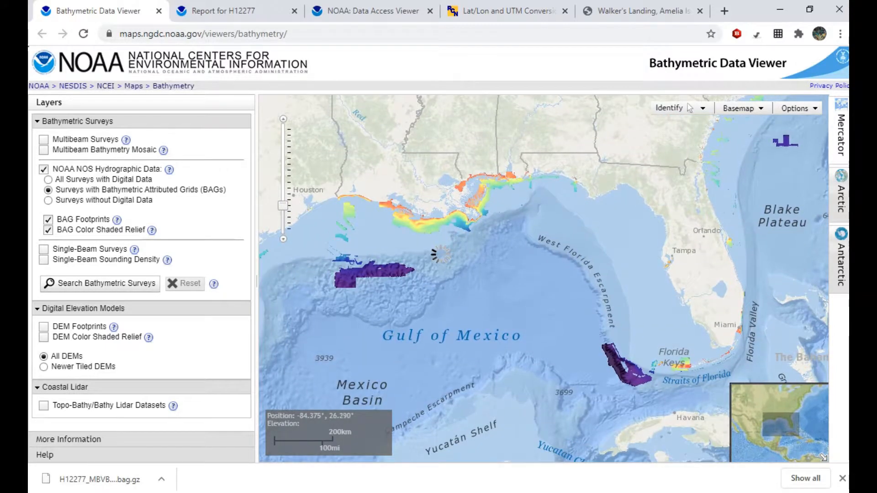
pyautogui.moveTo(612, 309); pyautogui.dragTo(456, 236)
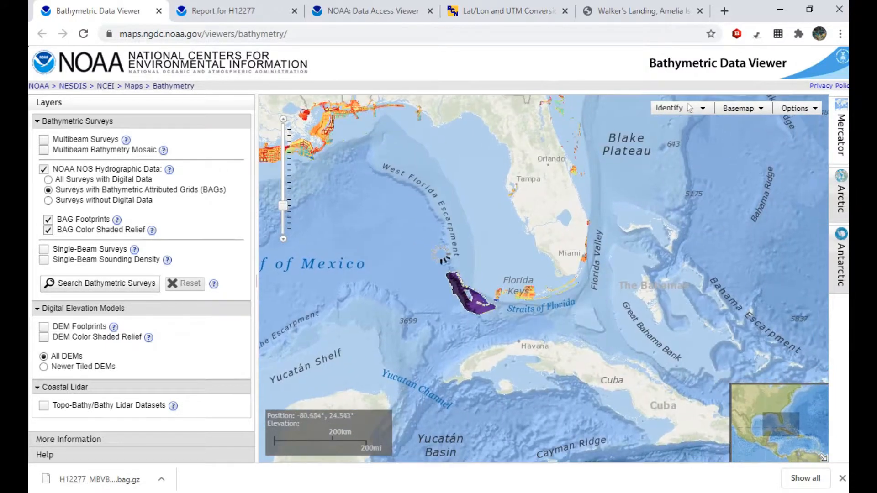
pyautogui.moveTo(595, 370); pyautogui.dragTo(376, 276)
pyautogui.moveTo(677, 366); pyautogui.dragTo(403, 263)
pyautogui.scroll(3, 513, 291)
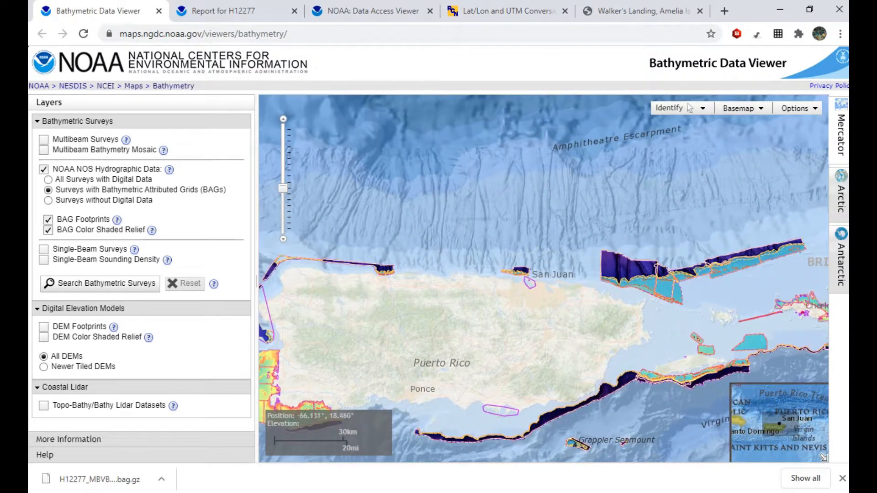
pyautogui.scroll(-2, 481, 307)
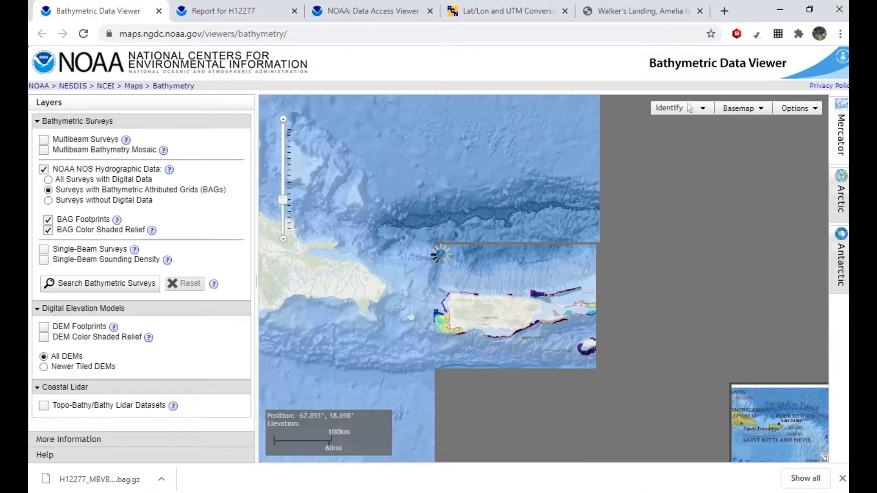
pyautogui.scroll(-2, 498, 274)
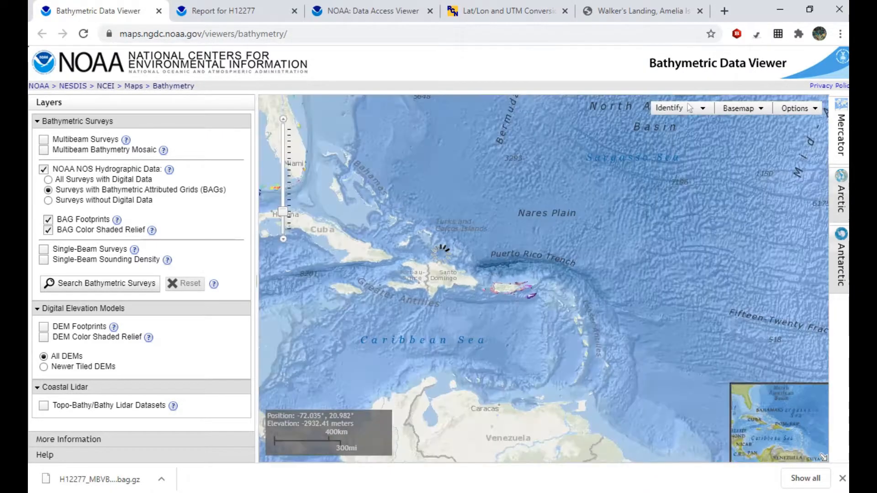
pyautogui.scroll(-1, 437, 253)
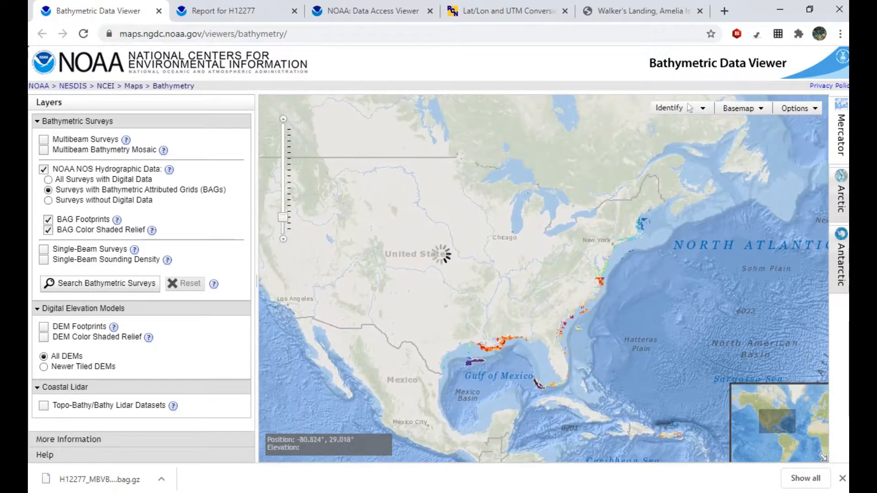
pyautogui.moveTo(284, 182); pyautogui.dragTo(605, 327)
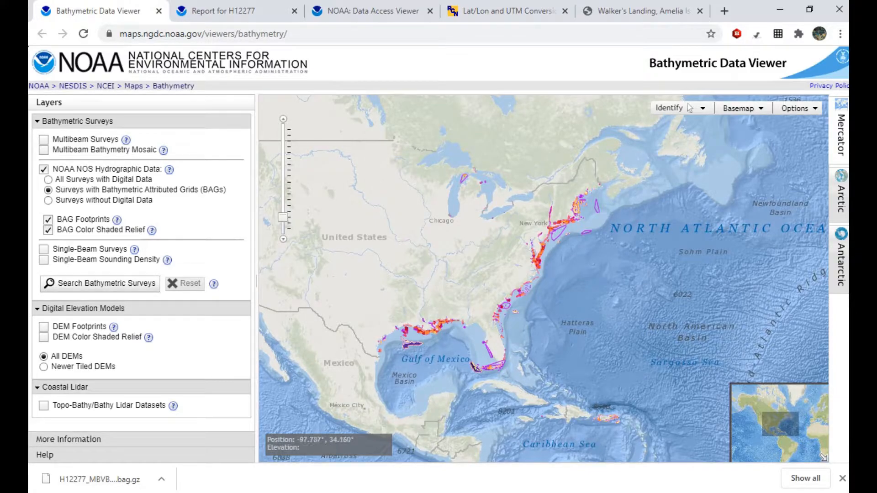
# - Show the DEM footprints and DEM color shaded relief, and hide the NOS hydrographic data, BAG footprints and BAG color shaded relief
pyautogui.click(79, 326)
pyautogui.click(106, 169)
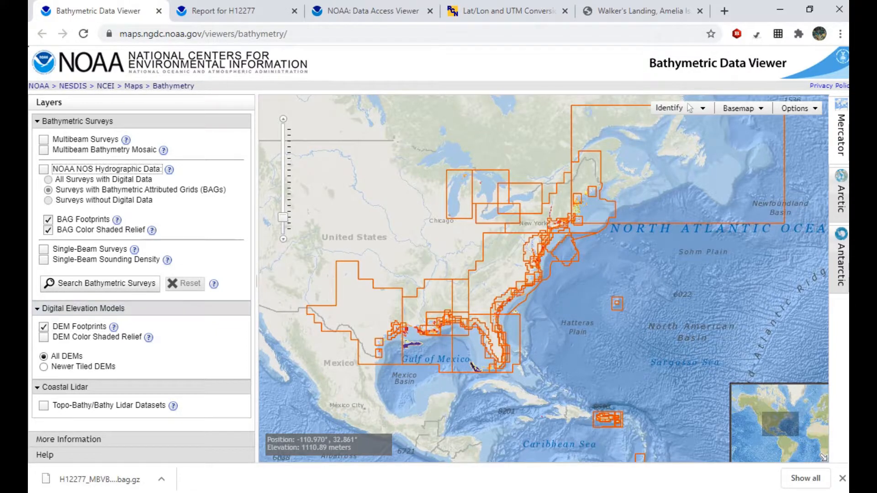
pyautogui.scroll(2, 496, 320)
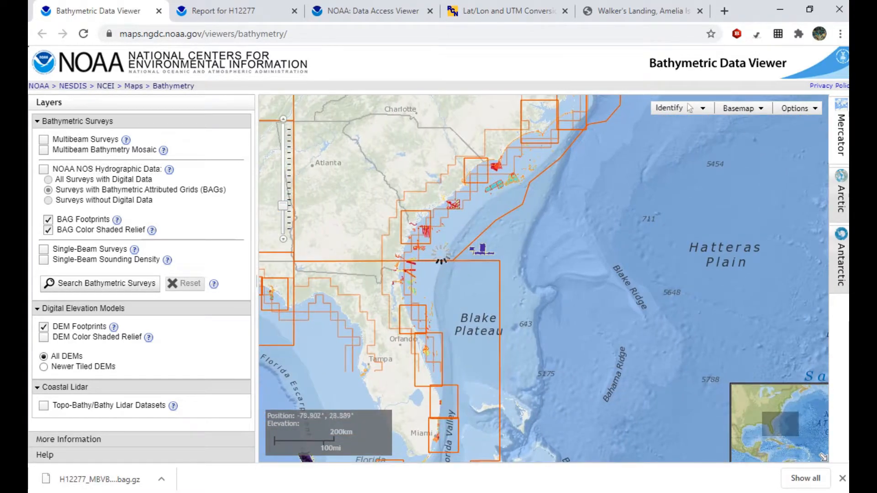
pyautogui.moveTo(475, 327); pyautogui.dragTo(468, 230)
pyautogui.click(48, 220)
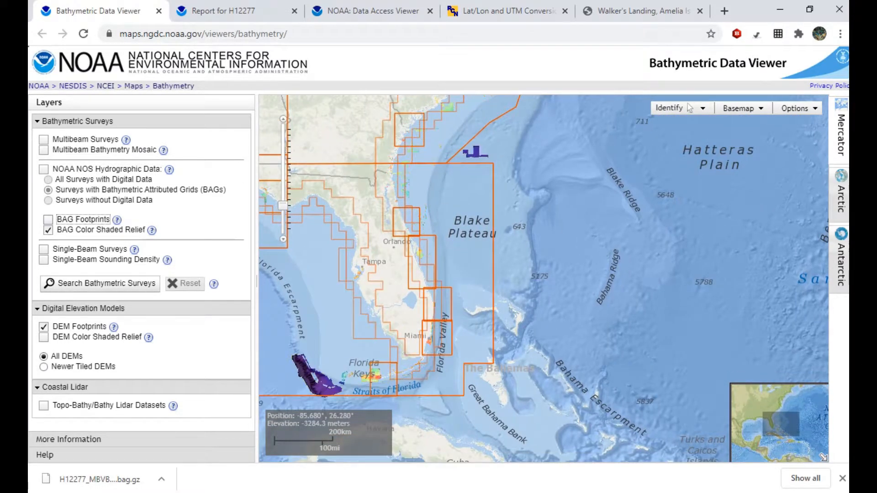
pyautogui.click(48, 230)
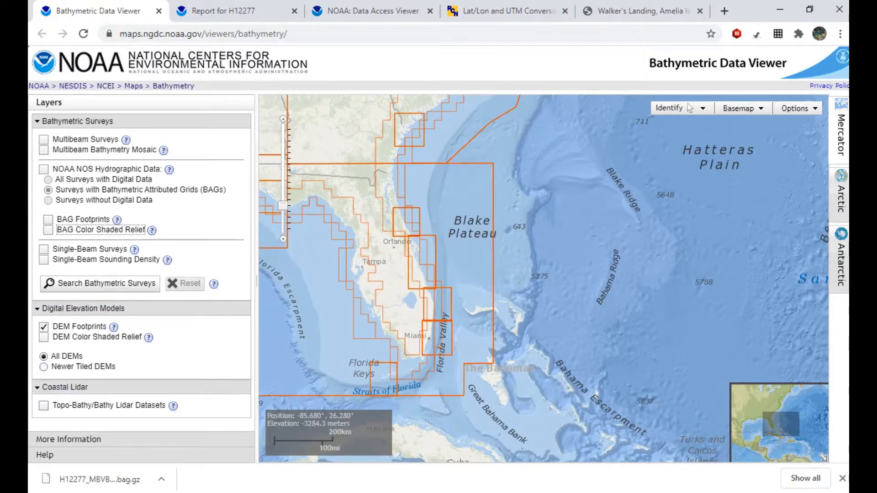
pyautogui.click(44, 337)
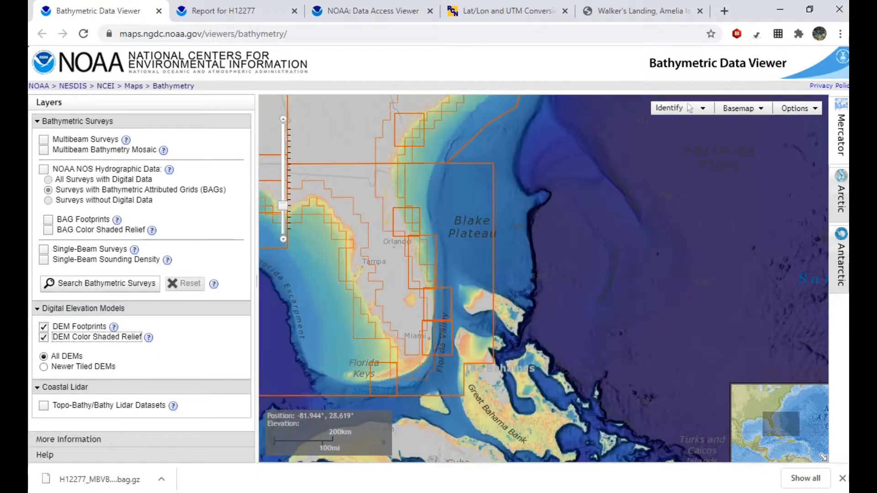
# - Follow the DEM coverage along the Atlantic coast and identify the elevation models available near Cape Lookout Shoals, North Carolina
pyautogui.moveTo(457, 274); pyautogui.dragTo(503, 360)
pyautogui.moveTo(436, 253); pyautogui.dragTo(347, 389)
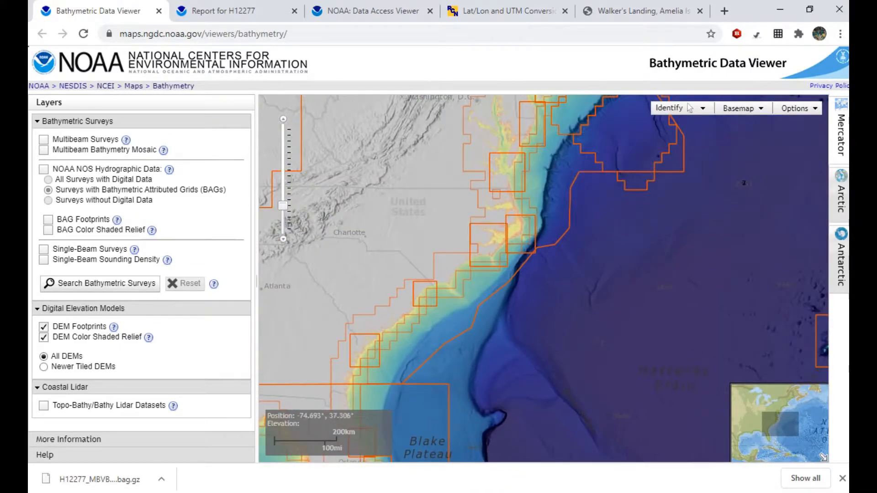
pyautogui.moveTo(393, 256); pyautogui.dragTo(349, 369)
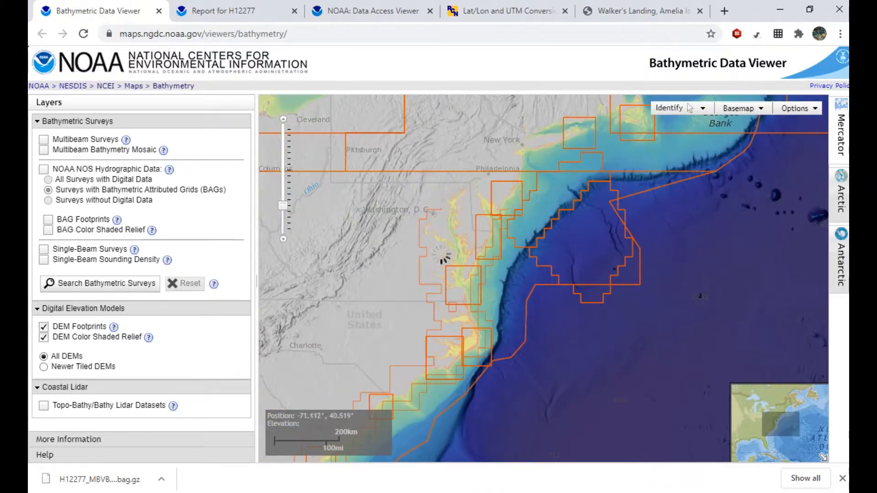
pyautogui.scroll(1, 461, 402)
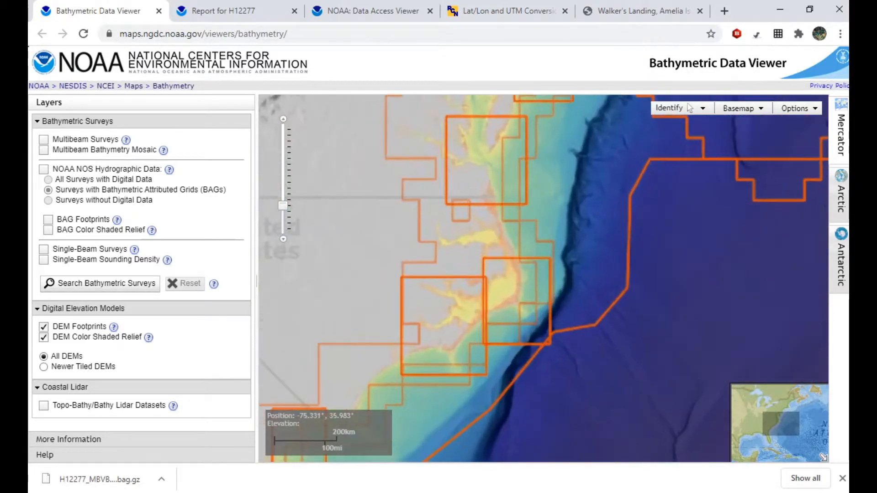
pyautogui.scroll(4, 441, 253)
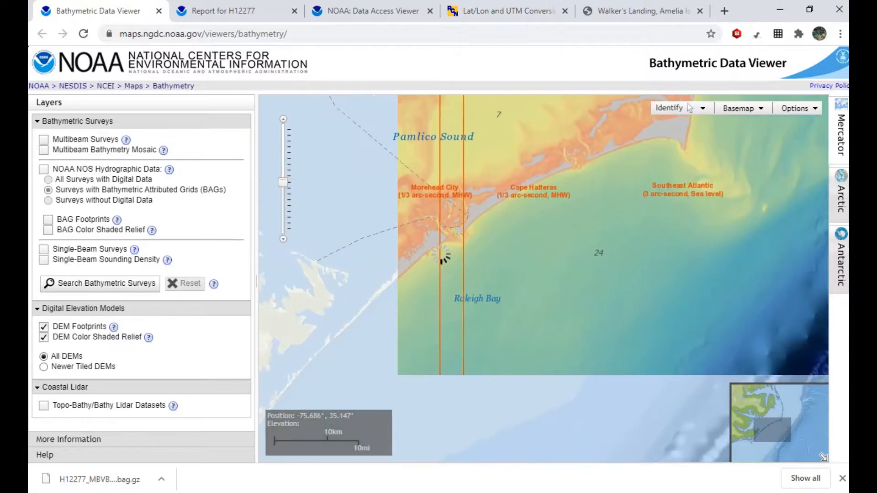
pyautogui.scroll(-2, 441, 254)
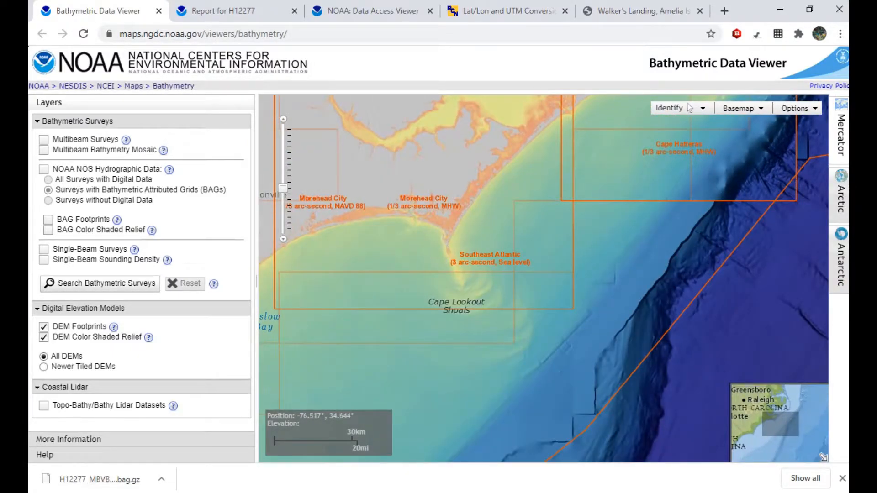
pyautogui.moveTo(458, 262); pyautogui.dragTo(441, 254)
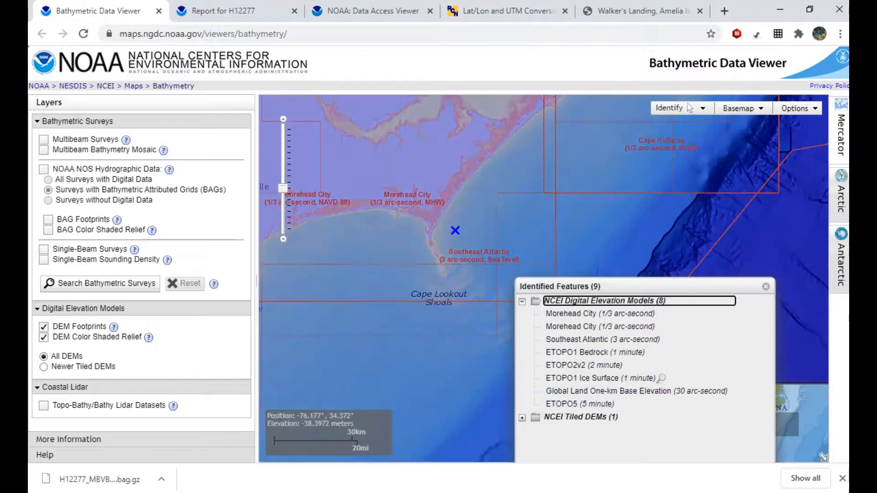
# - Review the tiled CUDEM Ninth Arc-Second Resolution Bathymetric-Topographic Tiles attributes and follow the link to extract the DEM data in Data Access Viewer
pyautogui.click(580, 417)
pyautogui.click(624, 439)
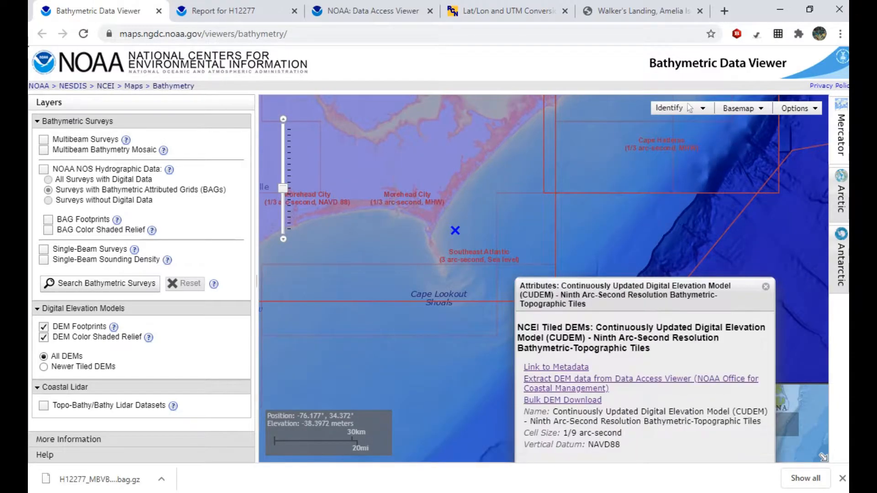
pyautogui.click(593, 379)
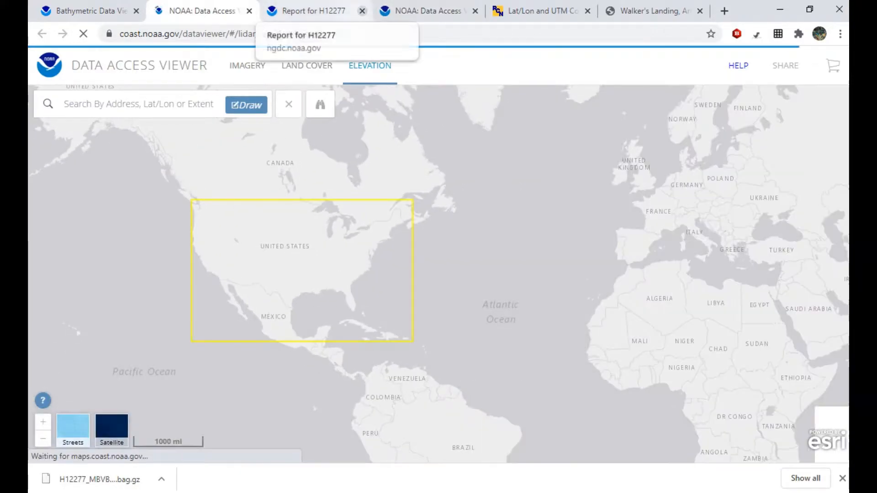
# - Close the H12277 survey report and examine the CUDEM Ninth Arc-Second tile coverage in Data Access Viewer
pyautogui.click(362, 11)
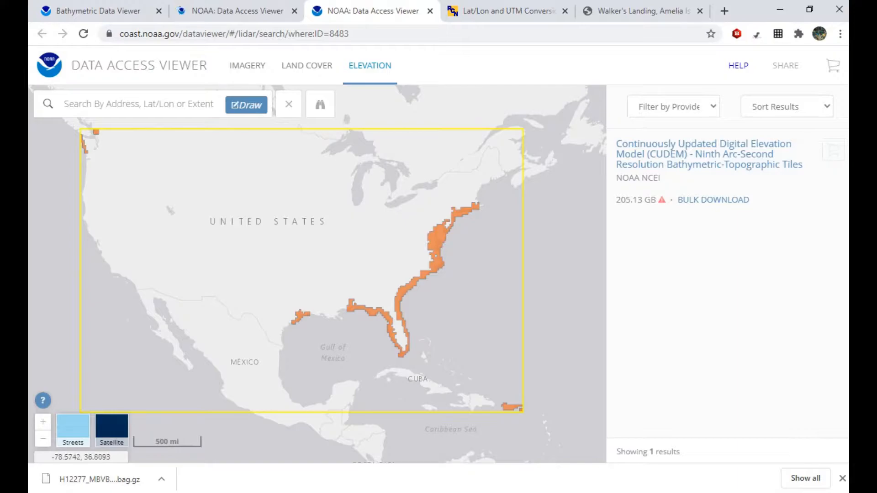
pyautogui.hotkey('ctrl', 'shift', 'Tab')
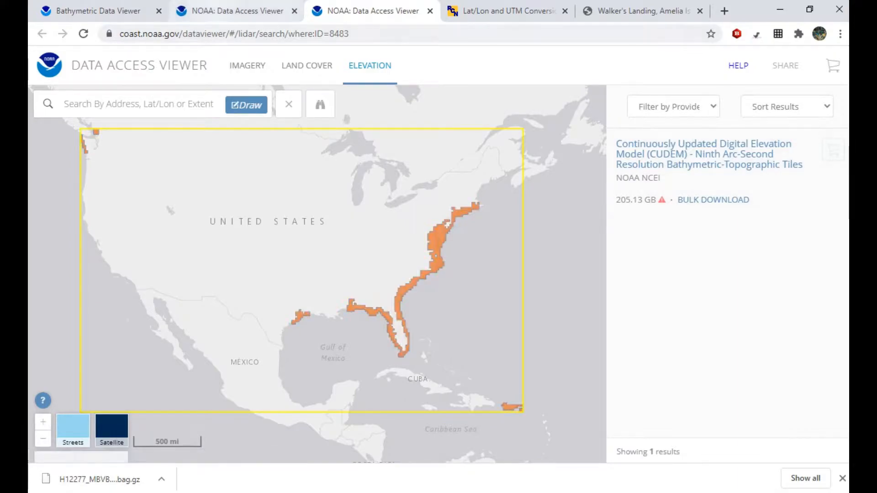
pyautogui.hotkey('ctrl', 'Tab')
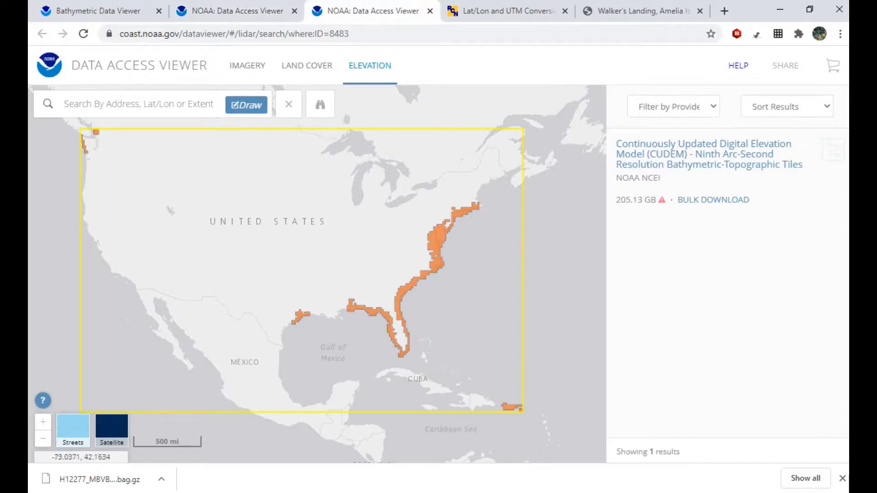
# - Back in the Bathymetric Data Viewer, hide both DEM layers and show NOAA NOS hydrographic data for all surveys with digital data
pyautogui.hotkey('ctrl', '1')
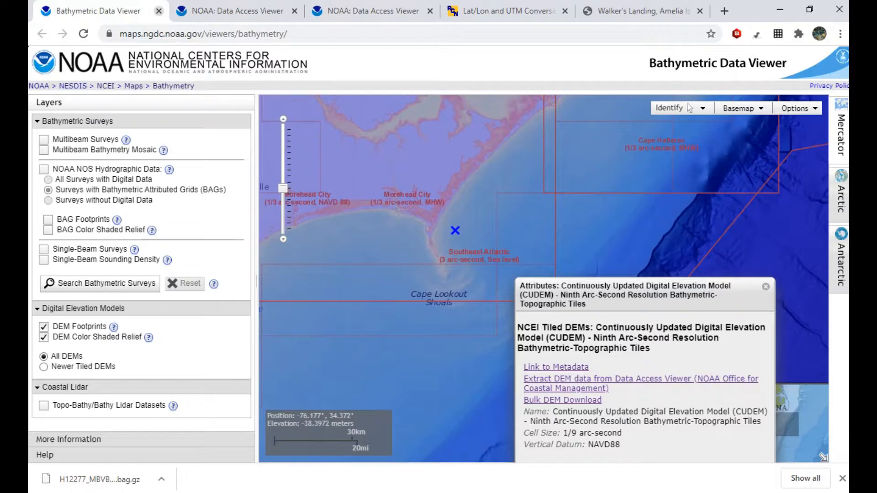
pyautogui.scroll(-3, 430, 274)
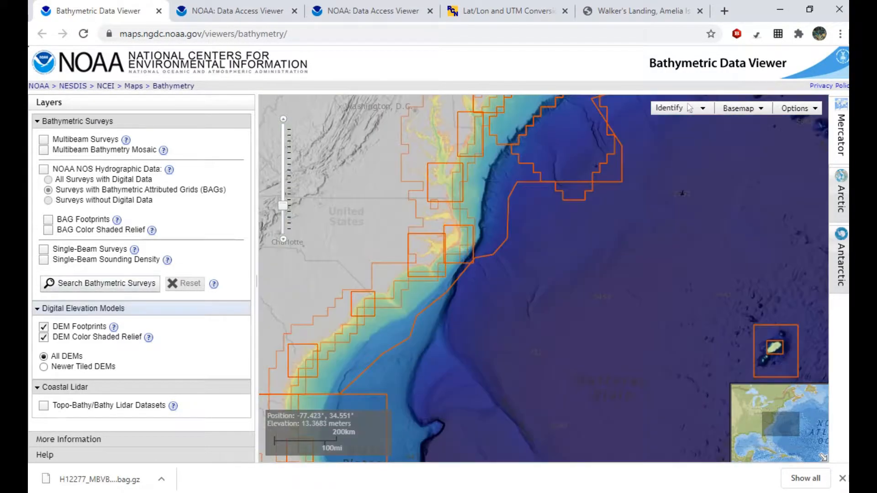
pyautogui.click(97, 337)
pyautogui.click(79, 327)
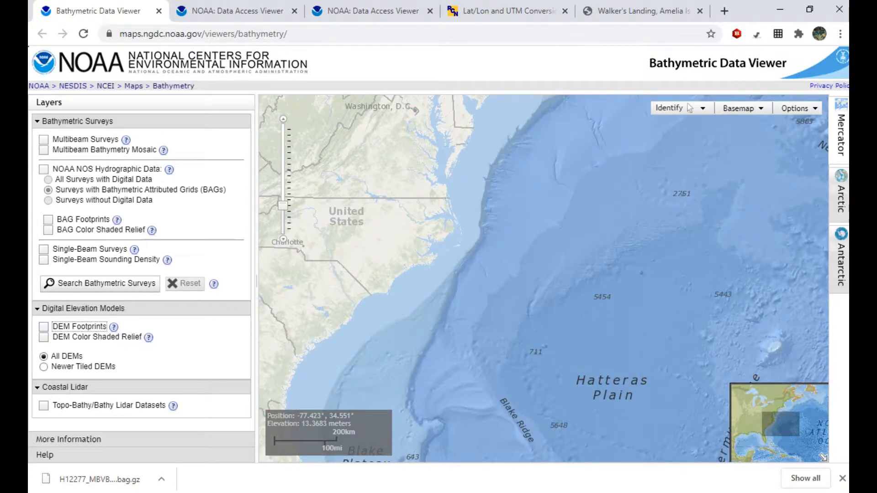
pyautogui.click(44, 170)
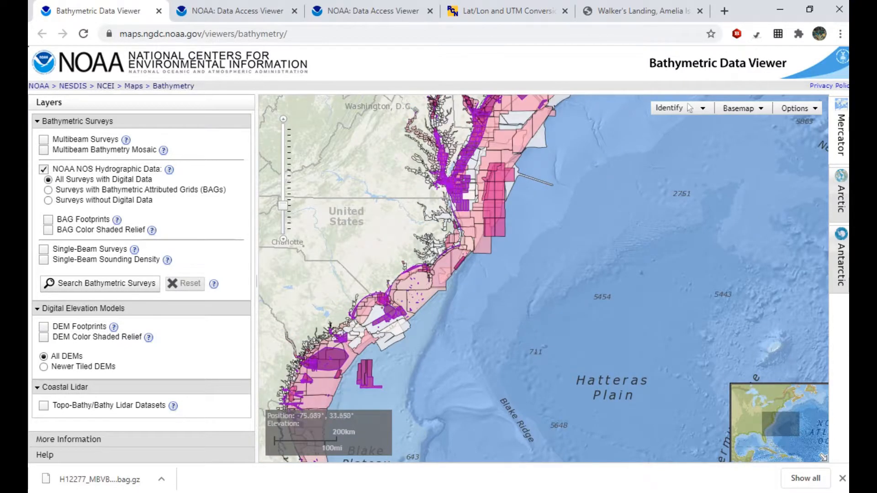
# - Identify the survey off Florida's Atlantic coast near Matanzas Inlet, review the H09455 (1974) attributes and follow its data link to the report
pyautogui.moveTo(473, 301); pyautogui.dragTo(622, 238)
pyautogui.scroll(2, 475, 381)
pyautogui.moveTo(474, 381); pyautogui.dragTo(430, 323)
pyautogui.moveTo(484, 353); pyautogui.dragTo(670, 224)
pyautogui.click(418, 216)
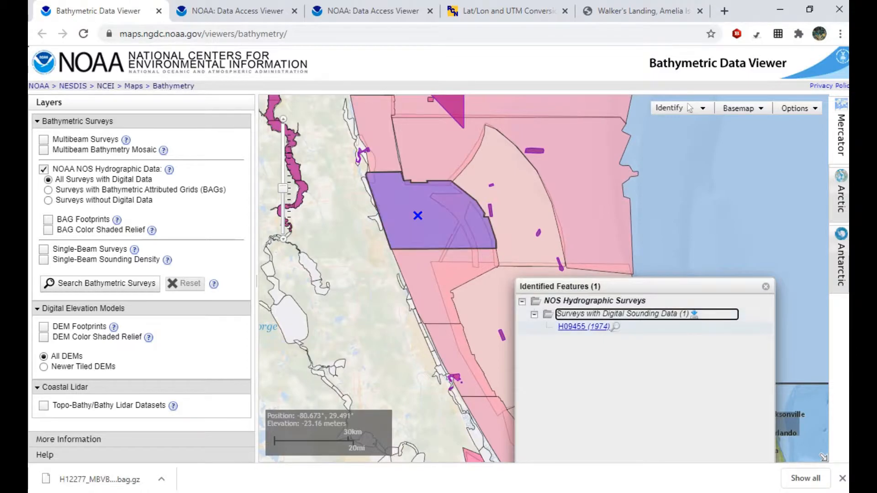
pyautogui.click(584, 326)
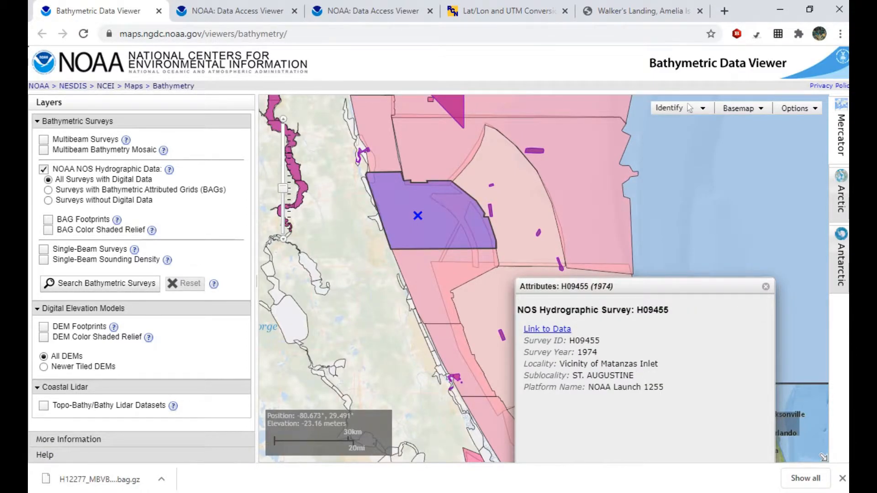
pyautogui.click(548, 329)
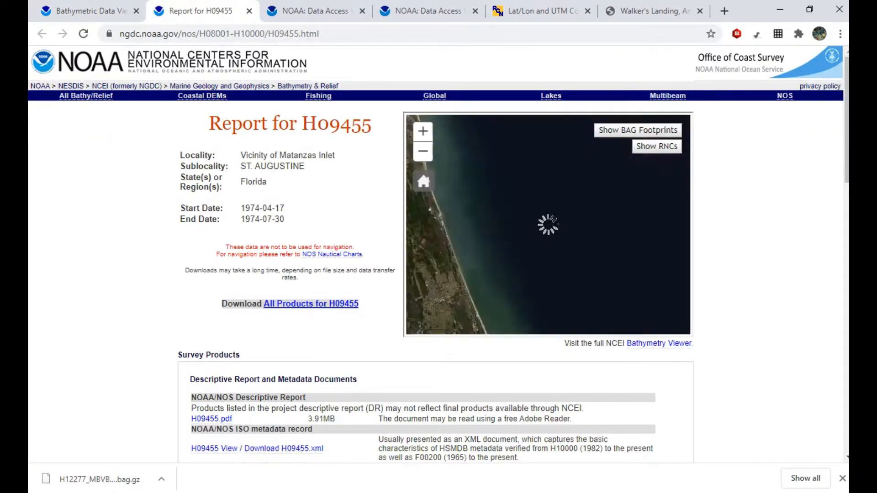
# - Examine the H09455 report's sounding data products, reference system information and survey equipment
pyautogui.scroll(-4, 438, 255)
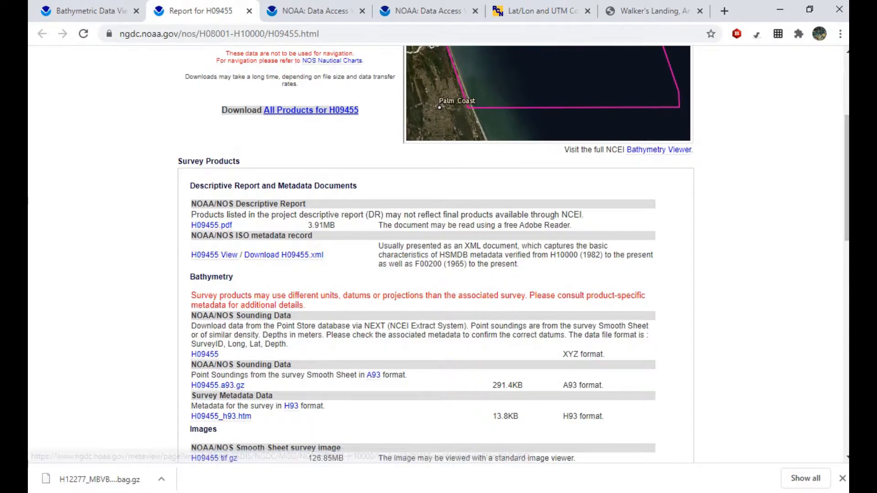
pyautogui.moveTo(191, 294); pyautogui.dragTo(221, 355)
pyautogui.click(255, 355)
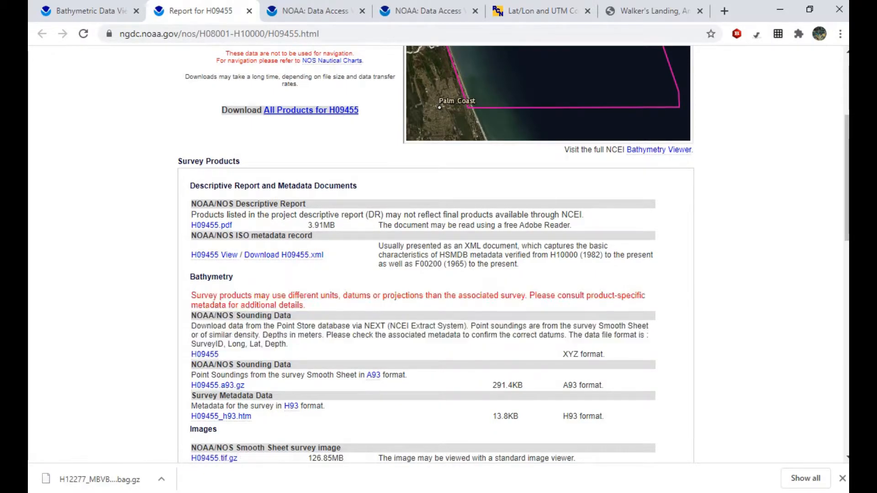
pyautogui.scroll(-14, 439, 255)
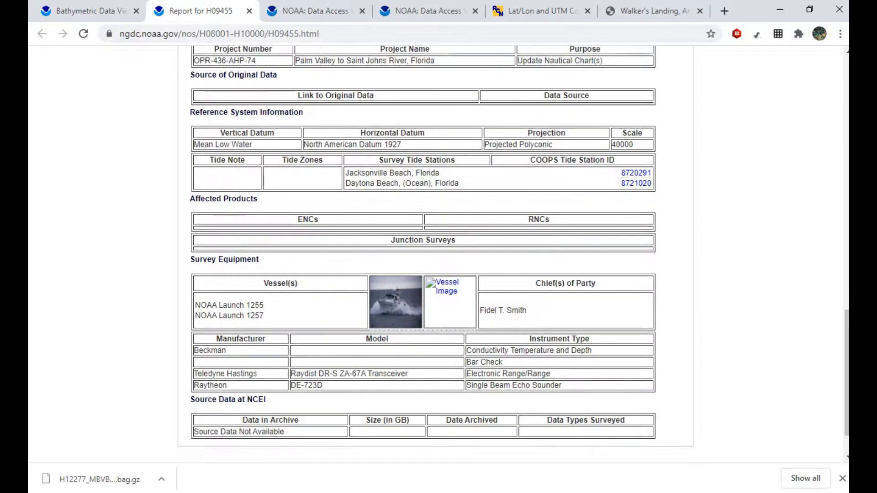
pyautogui.scroll(-3, 438, 247)
# - View the photo of the survey vessel NOAA Launch 1255, then close the photo and the H09455 report
pyautogui.click(396, 270)
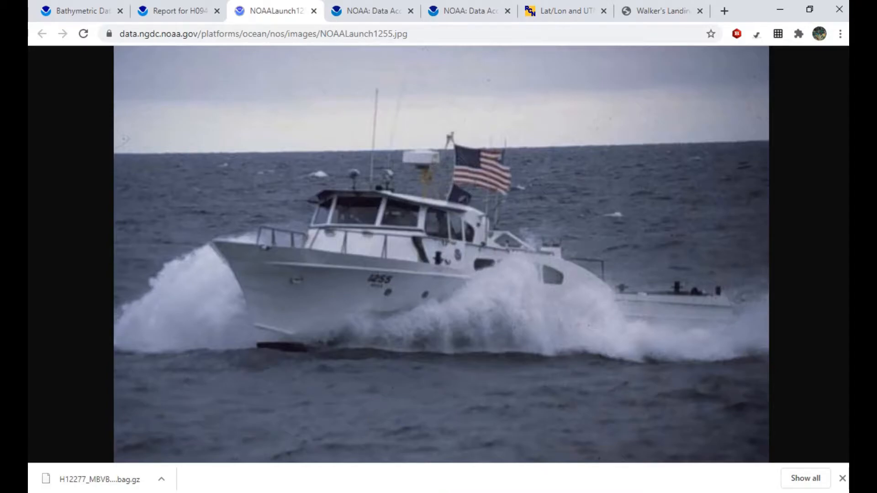
pyautogui.click(313, 11)
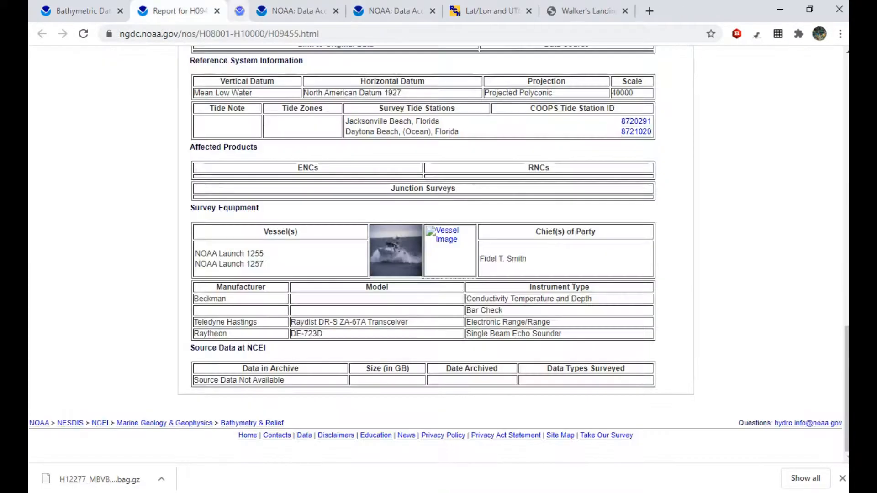
pyautogui.hotkey('ctrl', 'w')
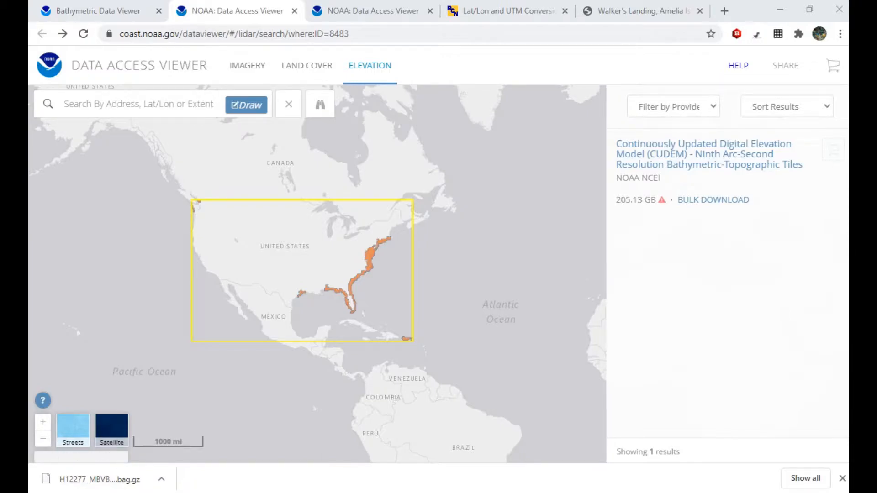
# - Switch to the Walker's Landing, Amelia Island FL chart PDF and examine its soundings, depth contours and projection information
pyautogui.click(138, 104)
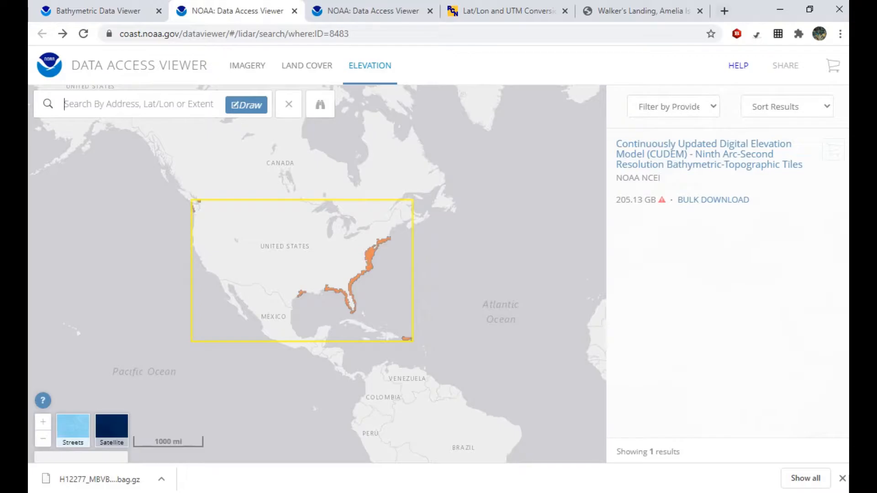
pyautogui.click(640, 10)
pyautogui.scroll(1, 439, 256)
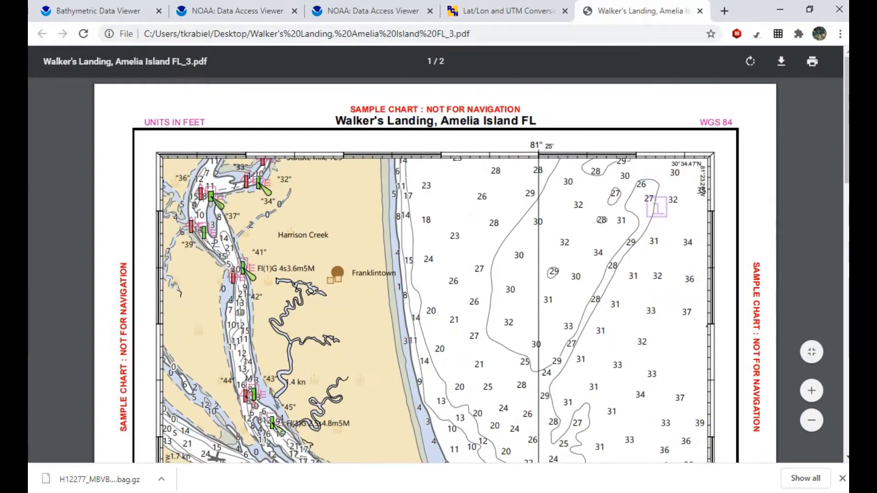
pyautogui.scroll(-7, 439, 270)
pyautogui.scroll(5, 439, 270)
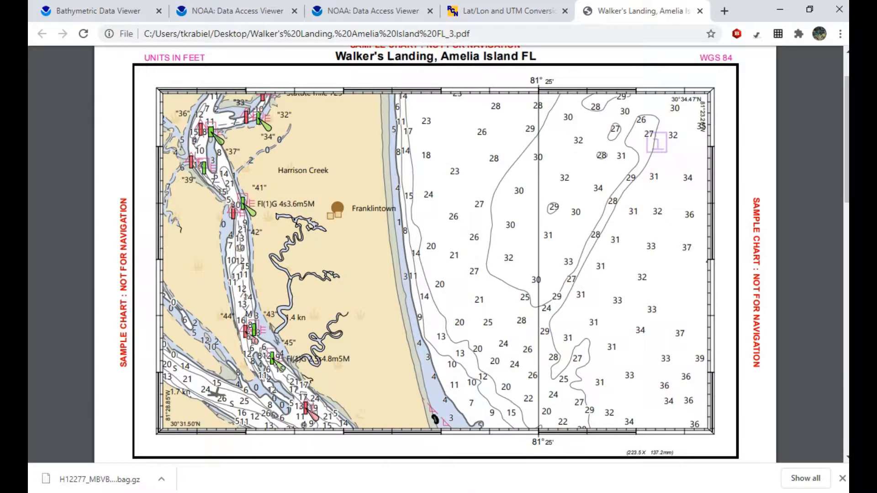
pyautogui.scroll(2, 439, 255)
pyautogui.scroll(-2, 439, 256)
pyautogui.scroll(-2, 438, 254)
pyautogui.scroll(-3, 439, 254)
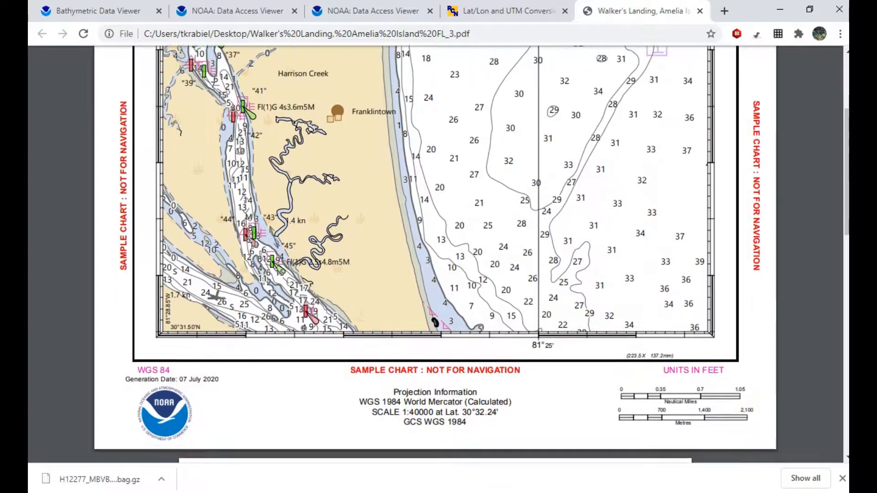
pyautogui.scroll(5, 438, 254)
pyautogui.scroll(1, 438, 256)
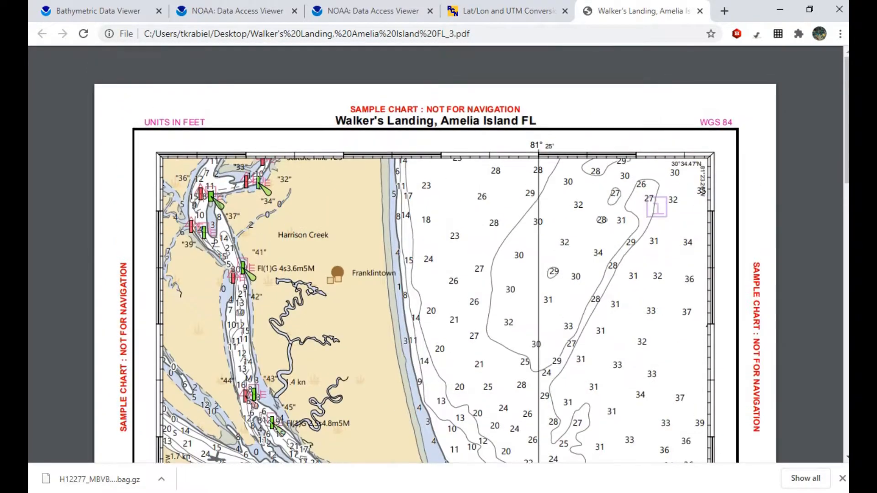
# - Select all text in the chart PDF, look over the rest of the page and return to the first Data Access Viewer page
pyautogui.hotkey('ctrl', 'a')
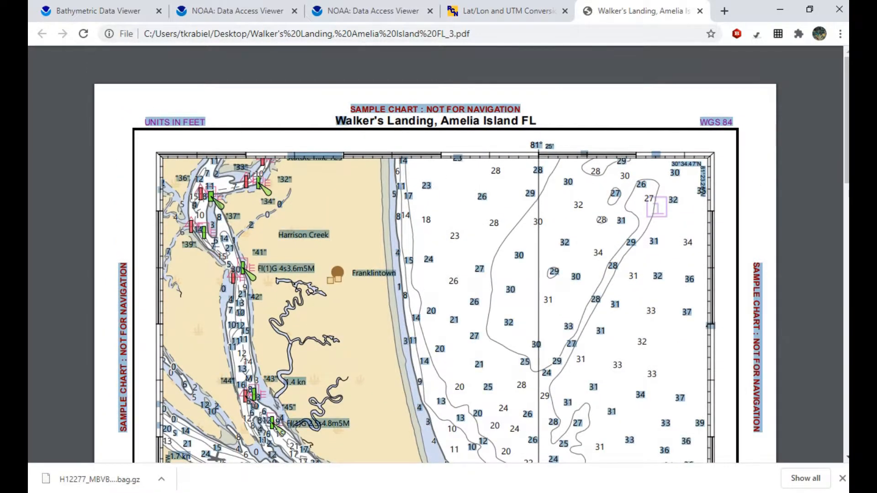
pyautogui.scroll(-3, 439, 254)
pyautogui.scroll(-3, 438, 256)
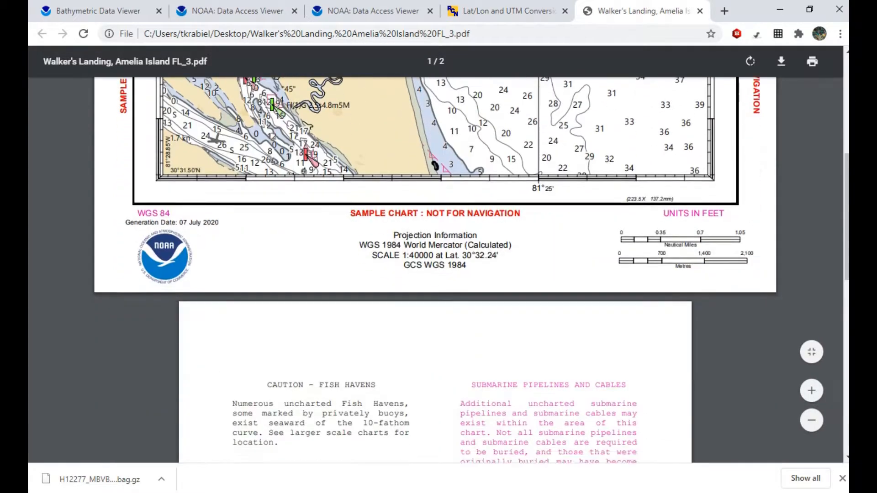
pyautogui.scroll(4, 439, 256)
pyautogui.click(508, 11)
pyautogui.hotkey('ctrl', '2')
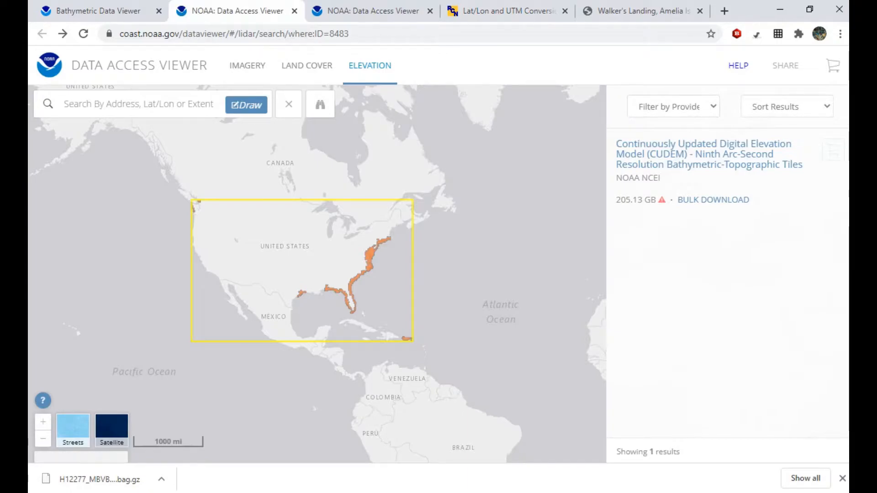
pyautogui.write('Amer')
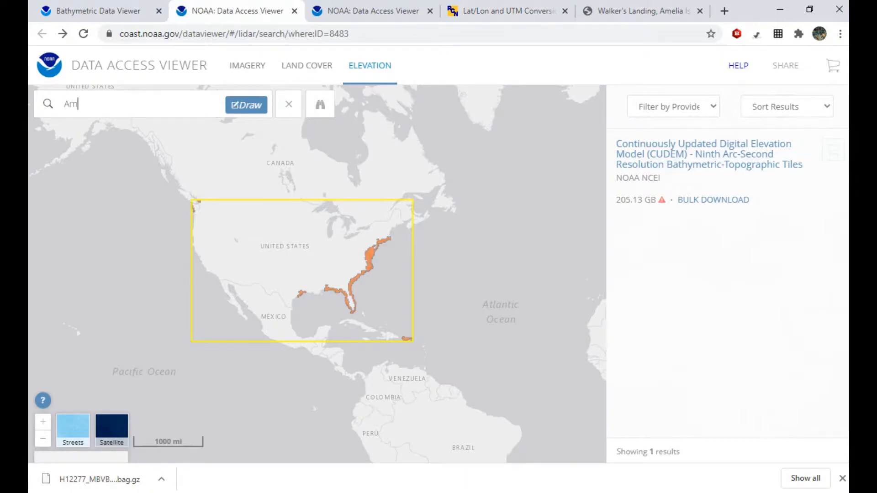
pyautogui.press('BackSpace')
pyautogui.write('li')
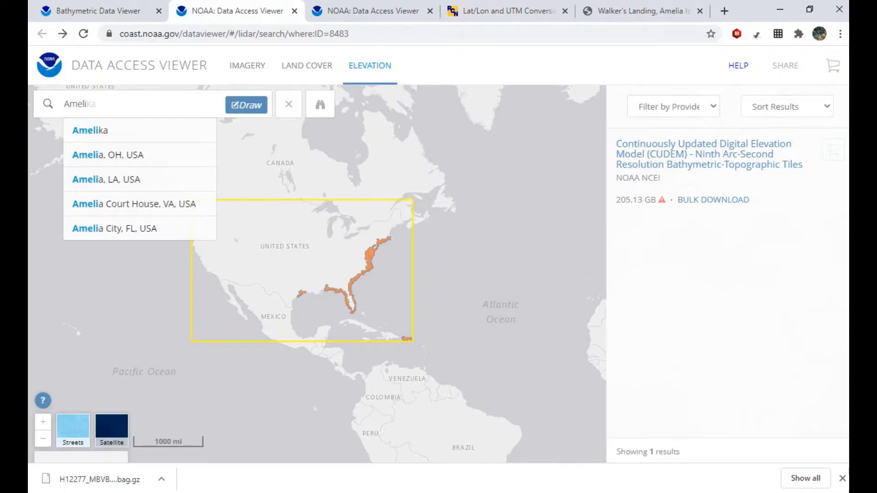
pyautogui.write('a')
pyautogui.press('BackSpace')
pyautogui.press('BackSpace')
pyautogui.press('BackSpace')
pyautogui.press('BackSpace')
pyautogui.press('BackSpace')
pyautogui.press('BackSpace')
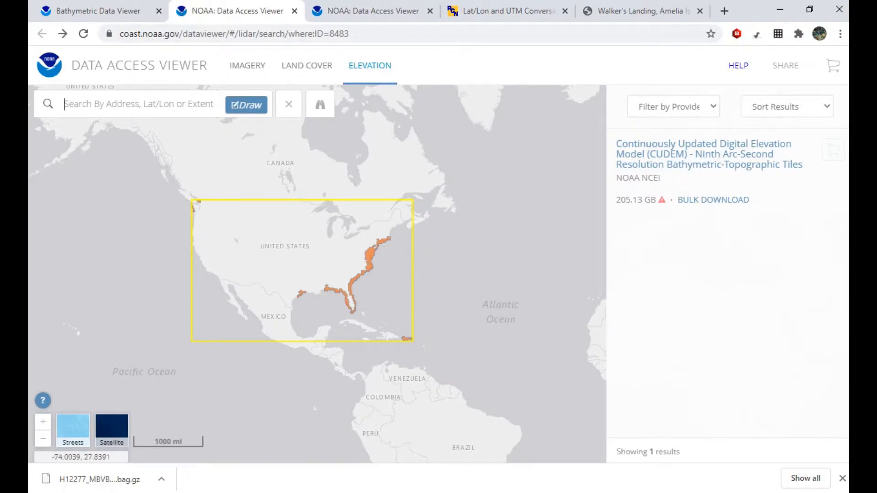
# - Draw a search rectangle over the southern end of Amelia Island, covering the inland waterways and the adjacent offshore water
pyautogui.scroll(2, 357, 289)
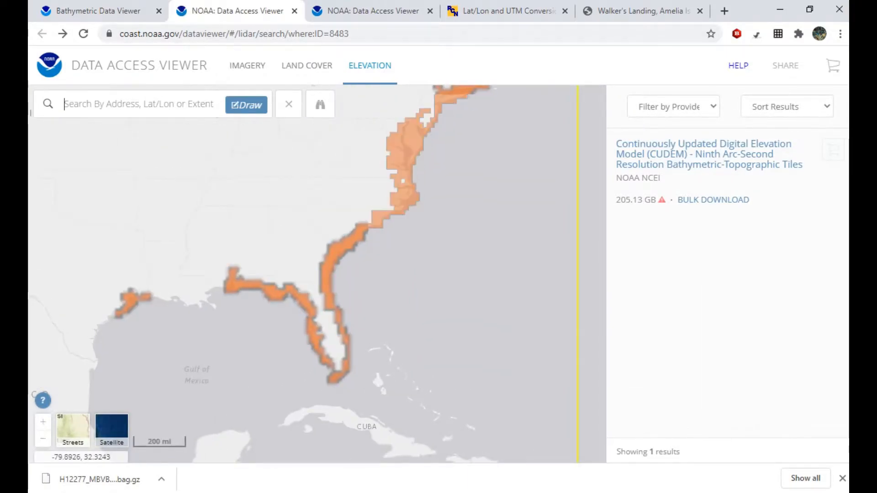
pyautogui.scroll(2, 329, 302)
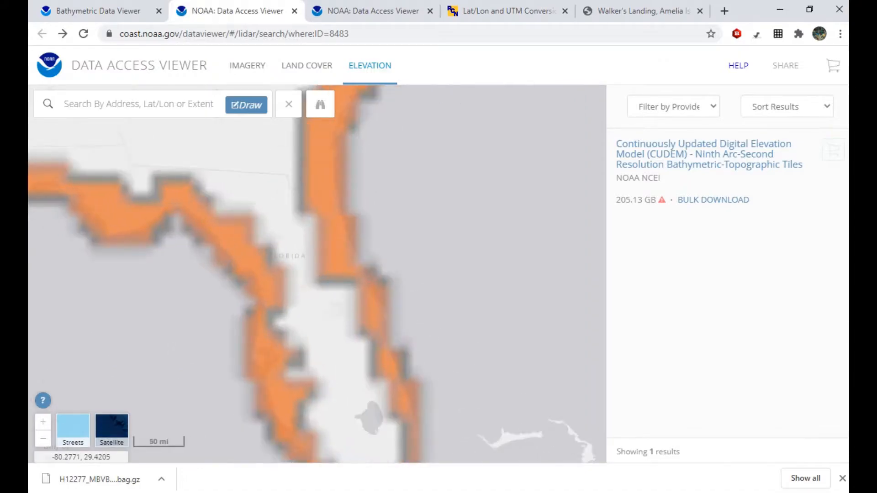
pyautogui.scroll(3, 310, 206)
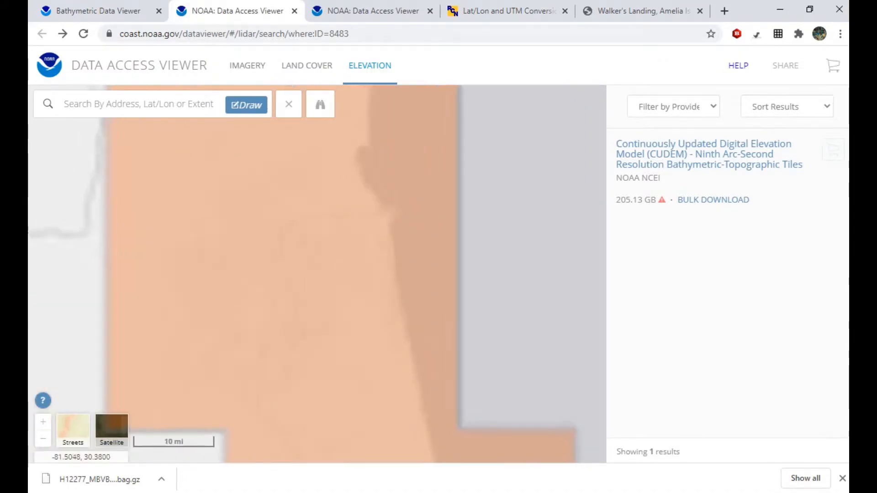
pyautogui.scroll(2, 310, 205)
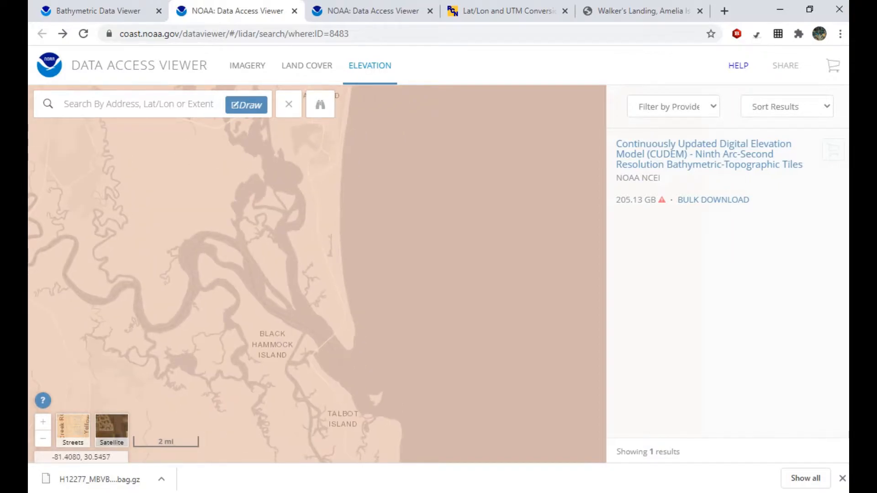
pyautogui.click(246, 105)
pyautogui.moveTo(236, 190); pyautogui.dragTo(515, 354)
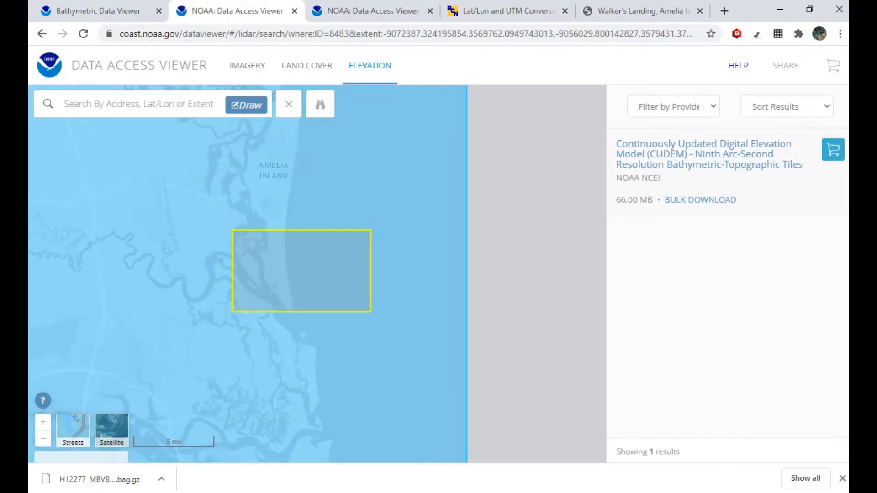
# - Add the CUDEM Ninth Arc-Second Resolution Bathymetric-Topographic Tiles for this extent to the cart and proceed to the data provisioning options
pyautogui.click(833, 149)
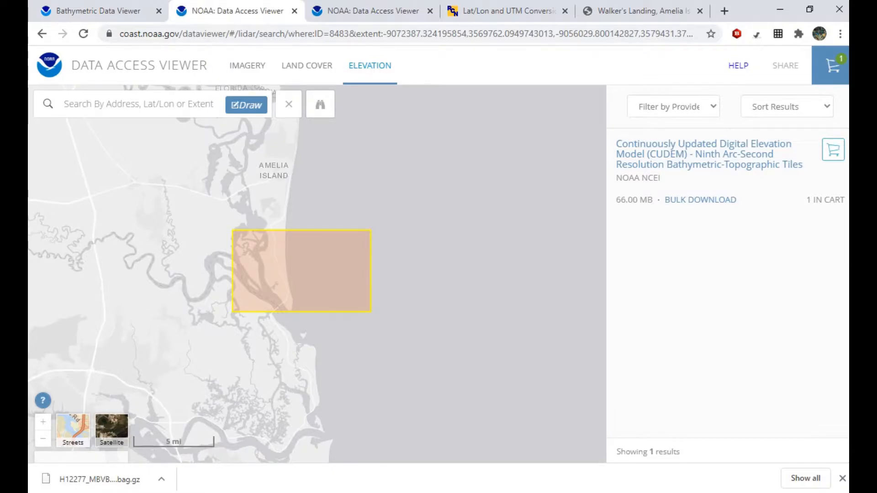
pyautogui.click(830, 66)
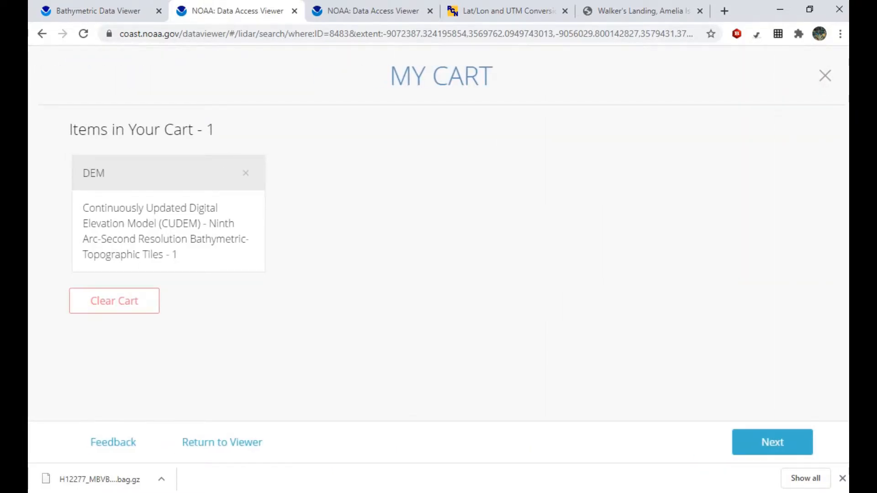
pyautogui.click(772, 443)
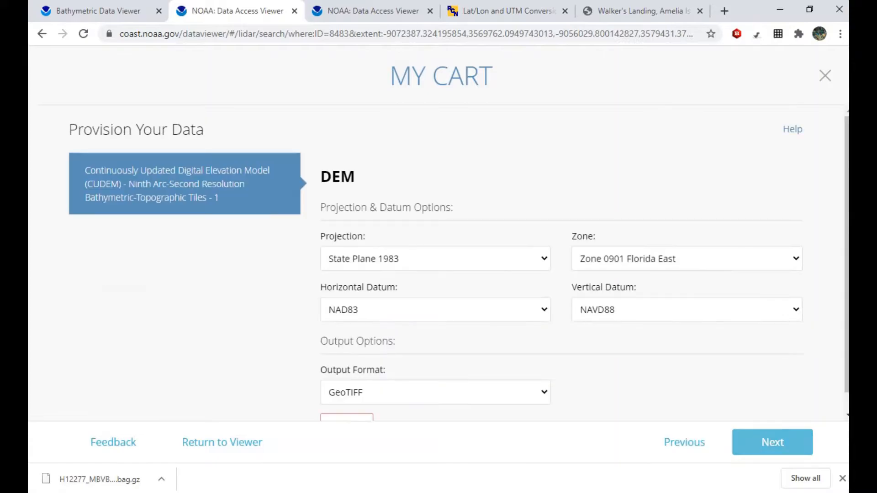
# - Set the DEM projection to UTM with Zone 17 Range 084W-078W
pyautogui.scroll(-1, 438, 275)
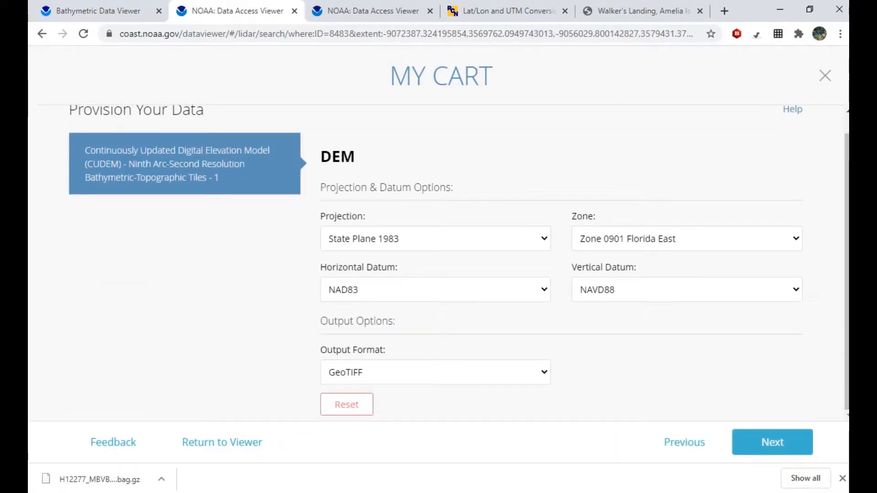
pyautogui.click(435, 239)
pyautogui.click(354, 270)
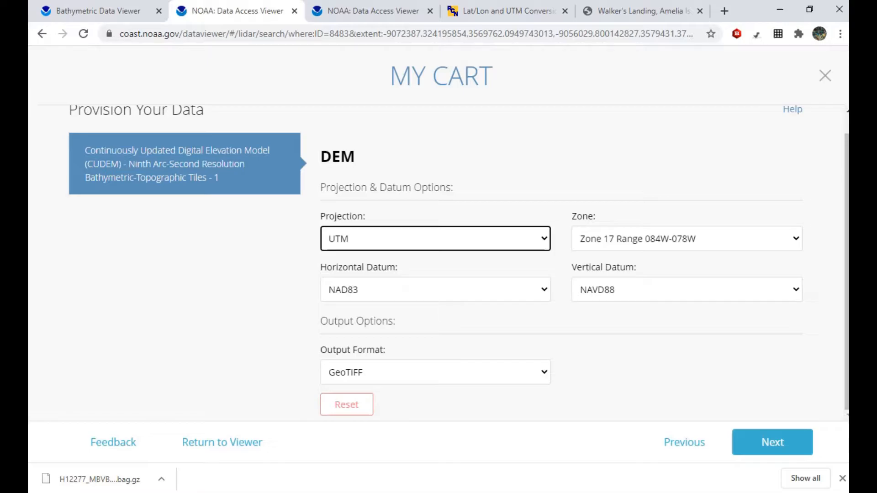
pyautogui.click(687, 238)
pyautogui.press('Return')
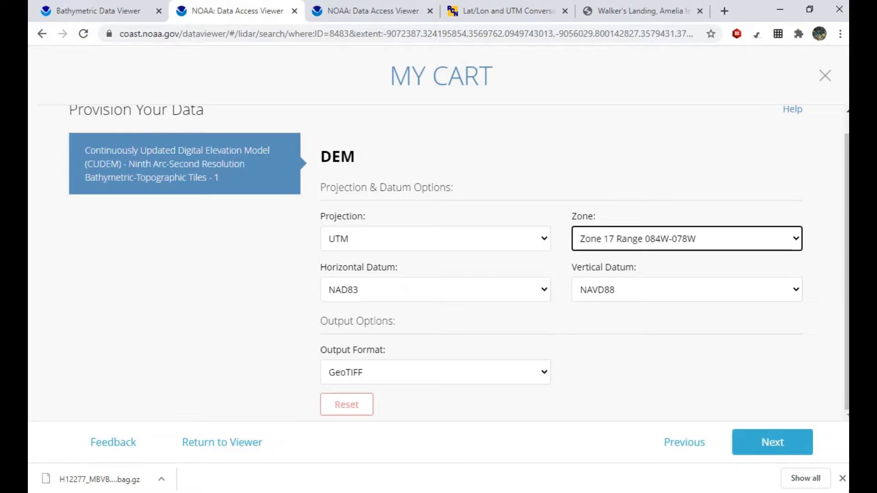
# - Switch the DEM projection to Geographic(Lat/Lon) and back to UTM
pyautogui.click(436, 239)
pyautogui.press('Return')
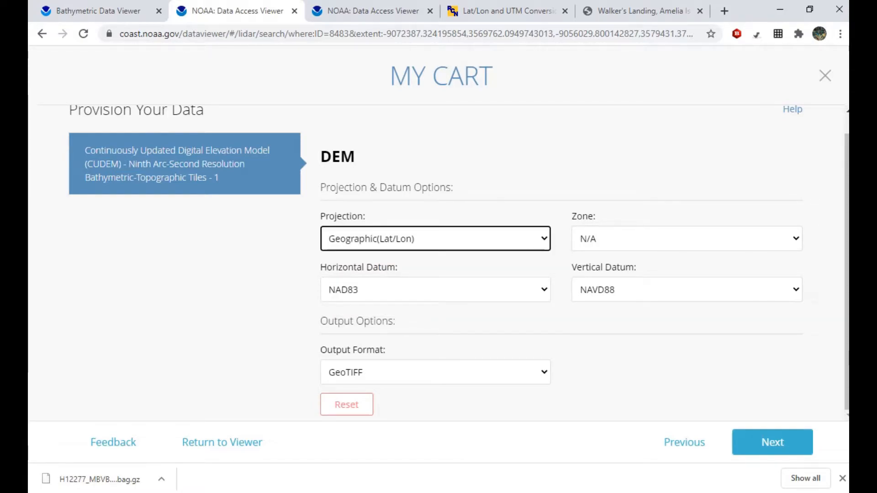
pyautogui.hotkey('alt', 'Down')
pyautogui.press('Down')
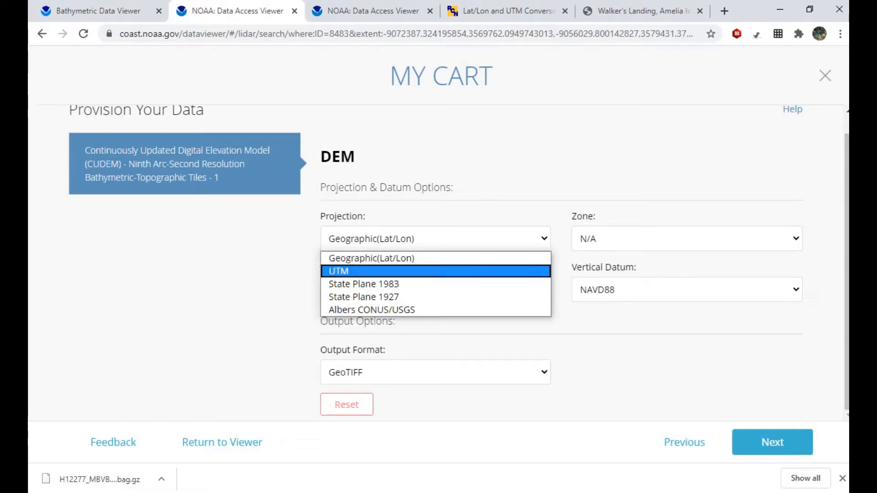
pyautogui.press('Return')
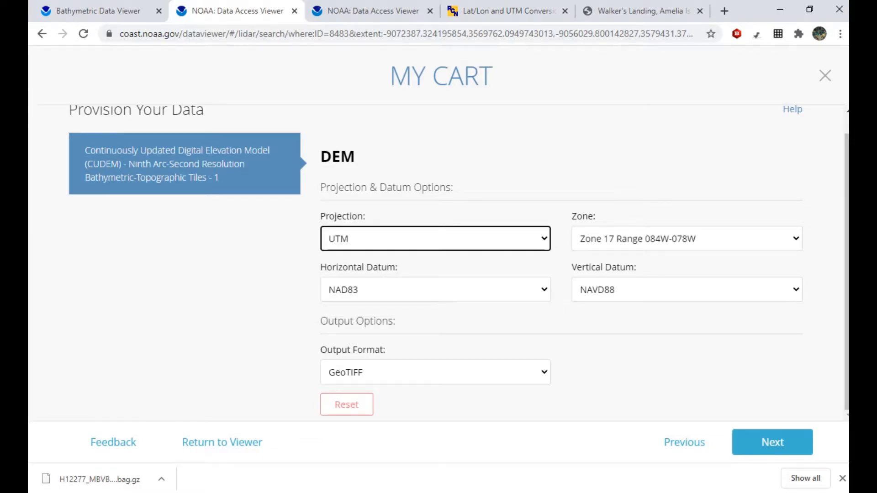
# - Keep the UTM zone at Zone 17 Range 084W-078W and set the vertical datum to MLLW
pyautogui.press('Tab')
pyautogui.hotkey('alt', 'Down')
pyautogui.press('Down')
pyautogui.press('Up')
pyautogui.press('Return')
pyautogui.press('Tab')
pyautogui.hotkey('alt', 'Down')
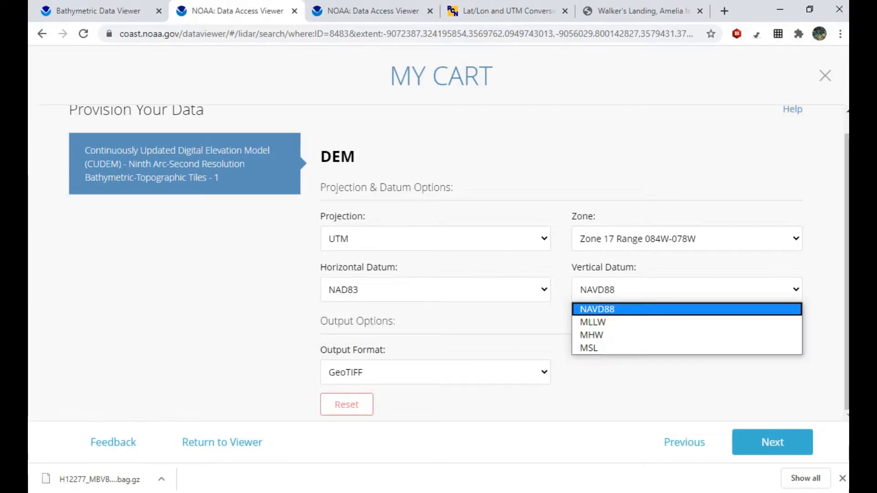
pyautogui.press('Down')
pyautogui.press('Return')
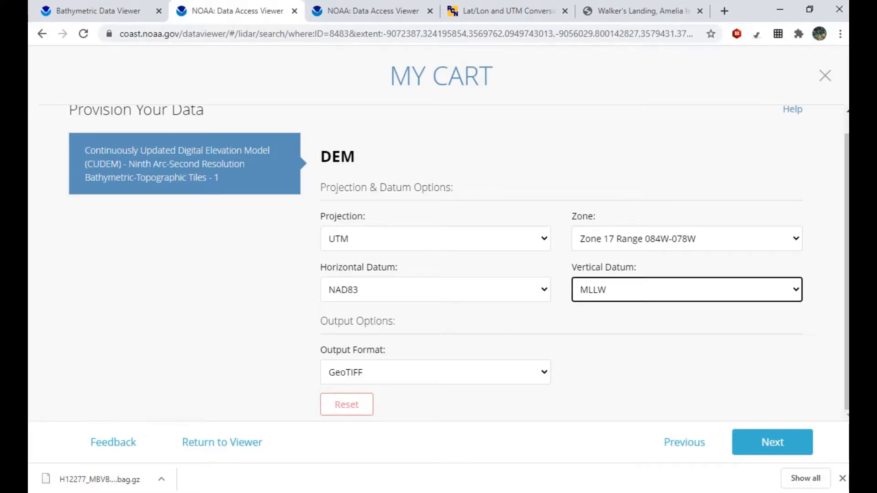
# - Recheck the soundings on the Walker's Landing chart and switch to the other Data Access Viewer page
pyautogui.click(640, 10)
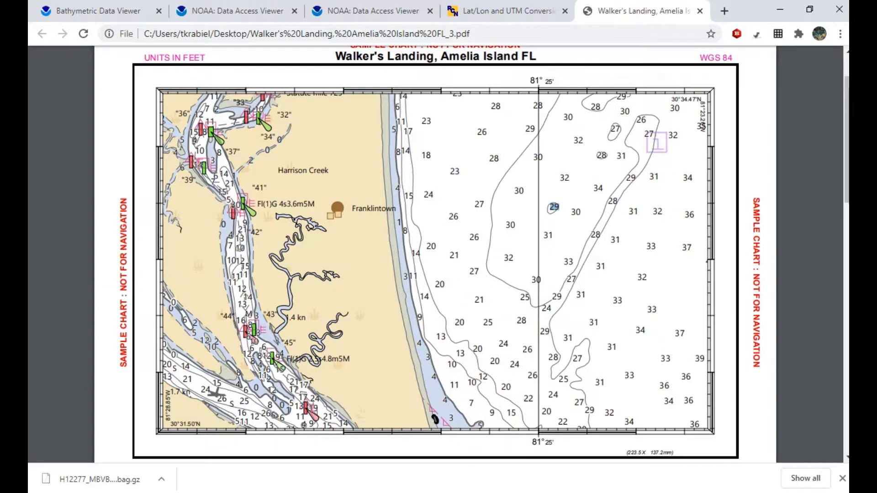
pyautogui.click(365, 11)
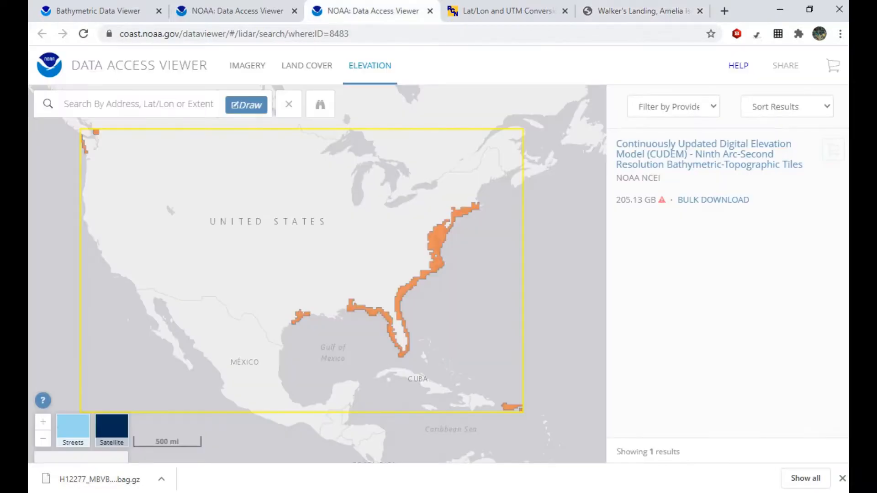
# - Return to the cart holding the CUDEM order, accept the provisioning options and advance to the Delivery page
pyautogui.click(237, 11)
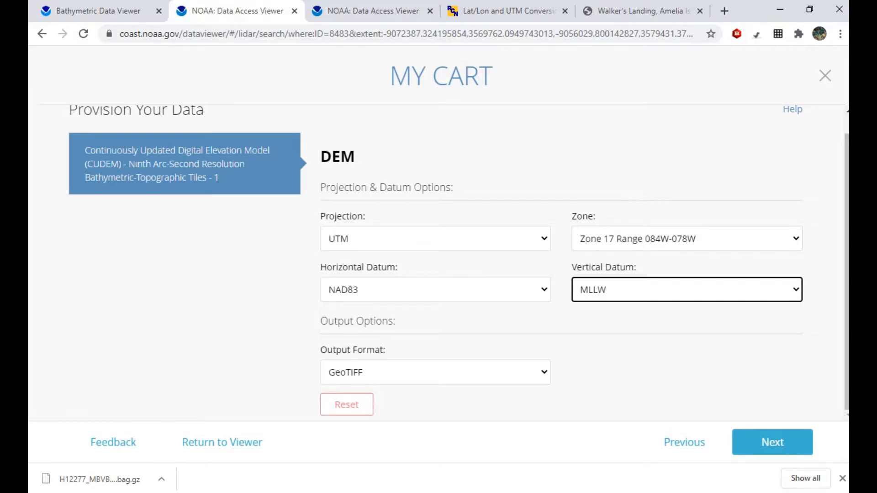
pyautogui.click(772, 443)
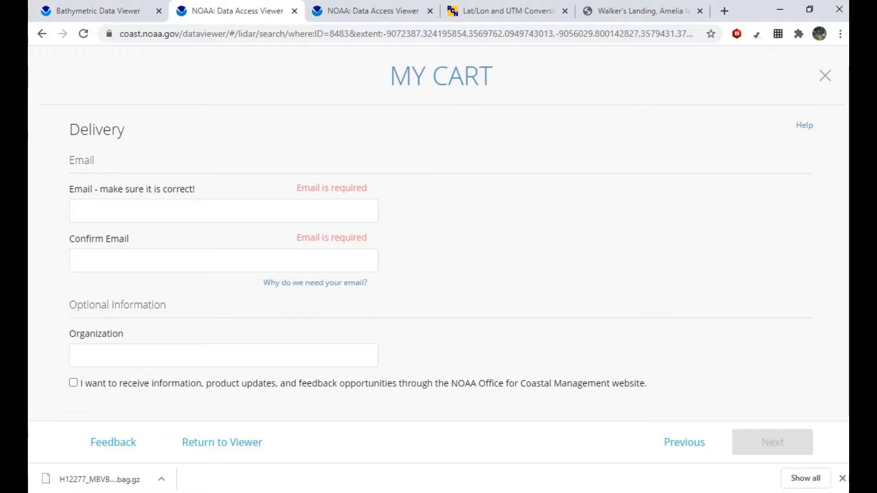
pyautogui.moveTo(69, 130); pyautogui.dragTo(125, 129)
pyautogui.click(125, 129)
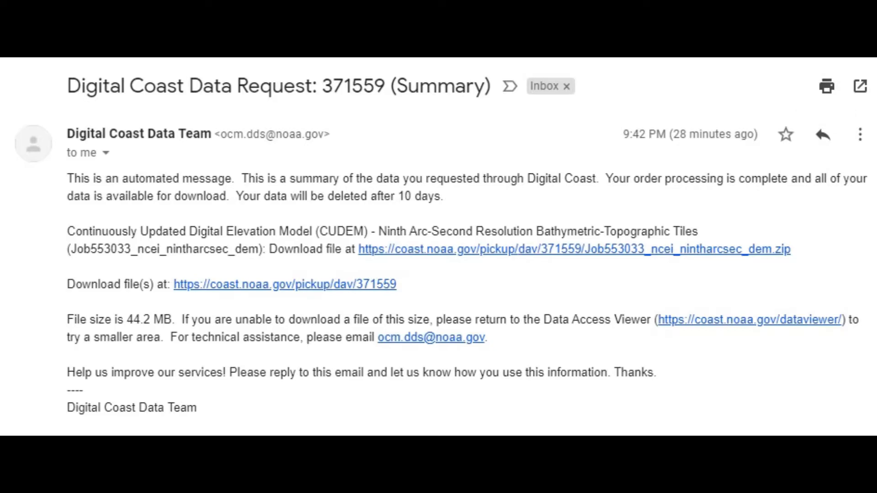
# - Examine the file download link in the Digital Coast data request summary email
pyautogui.moveTo(397, 284); pyautogui.dragTo(180, 284)
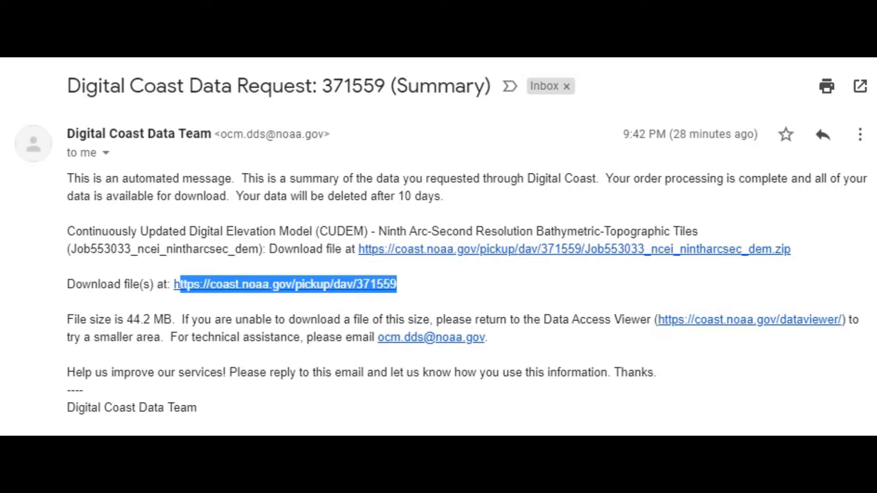
pyautogui.click(180, 299)
pyautogui.moveTo(397, 284); pyautogui.dragTo(356, 285)
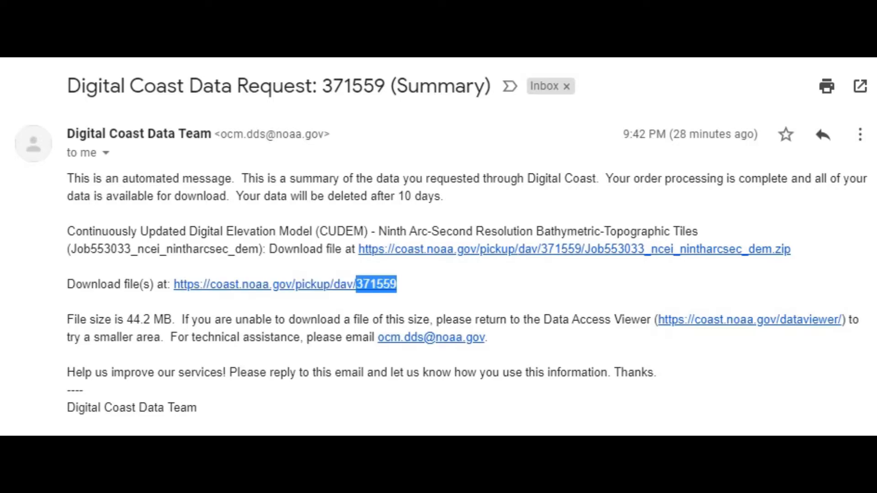
pyautogui.click(356, 300)
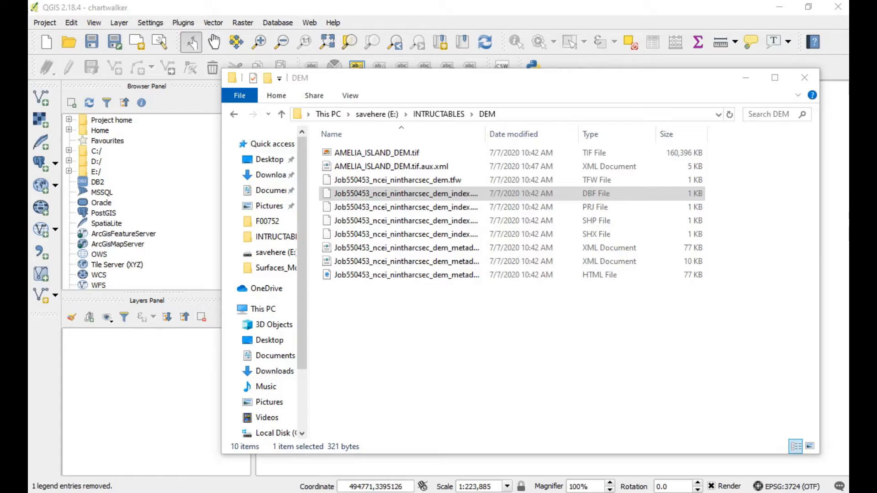
# - Add AMELIA_ISLAND_DEM.tif from the DEM folder to the QGIS project as a layer and close the folder window
pyautogui.click(377, 153)
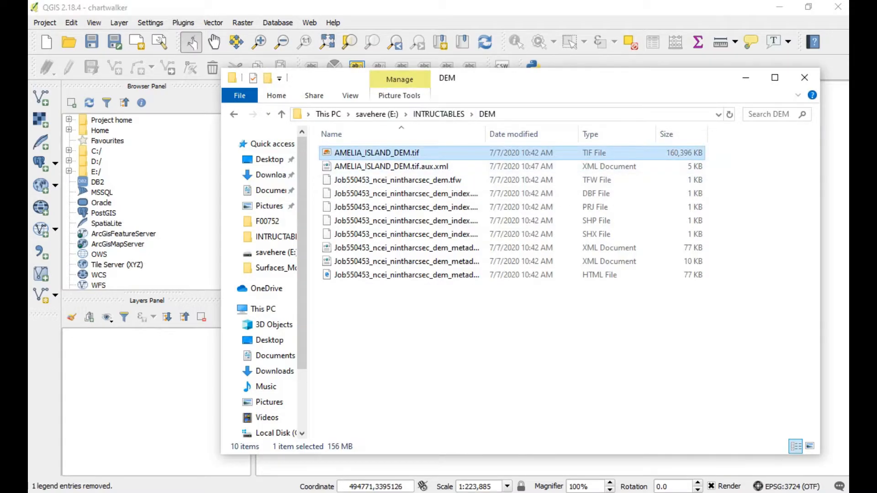
pyautogui.click(397, 180)
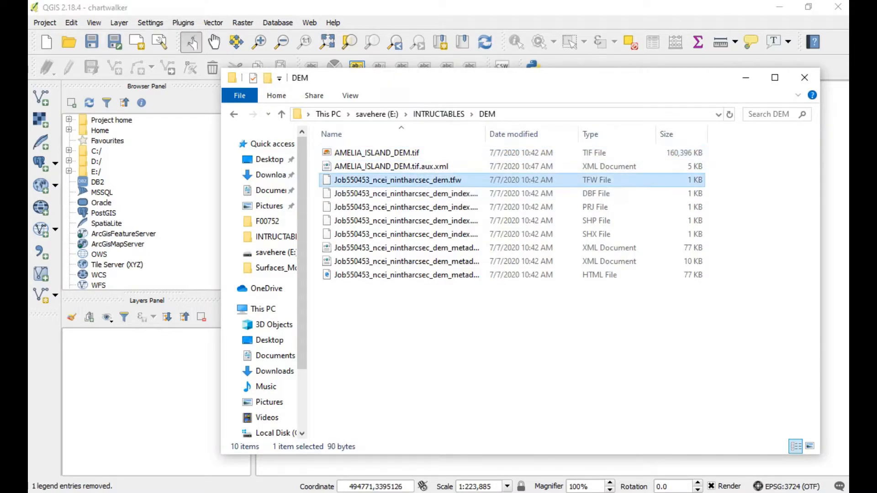
pyautogui.click(377, 153)
pyautogui.moveTo(475, 86); pyautogui.dragTo(685, 47)
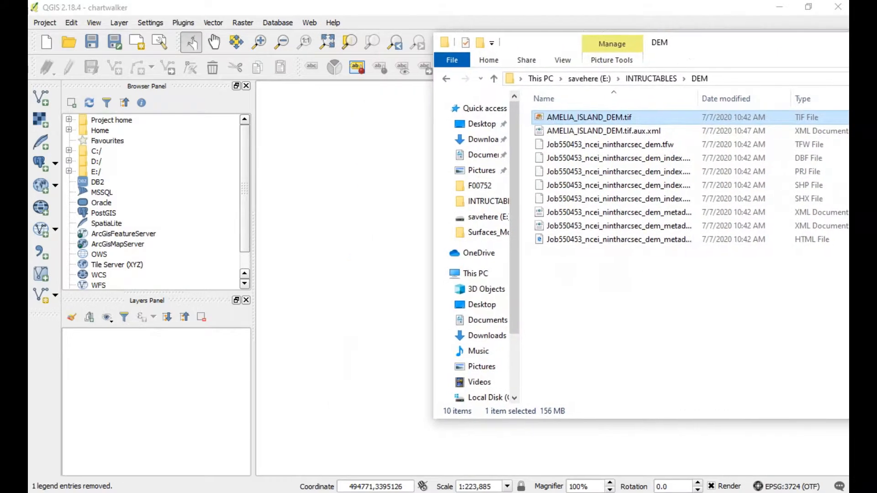
pyautogui.moveTo(589, 117); pyautogui.dragTo(155, 375)
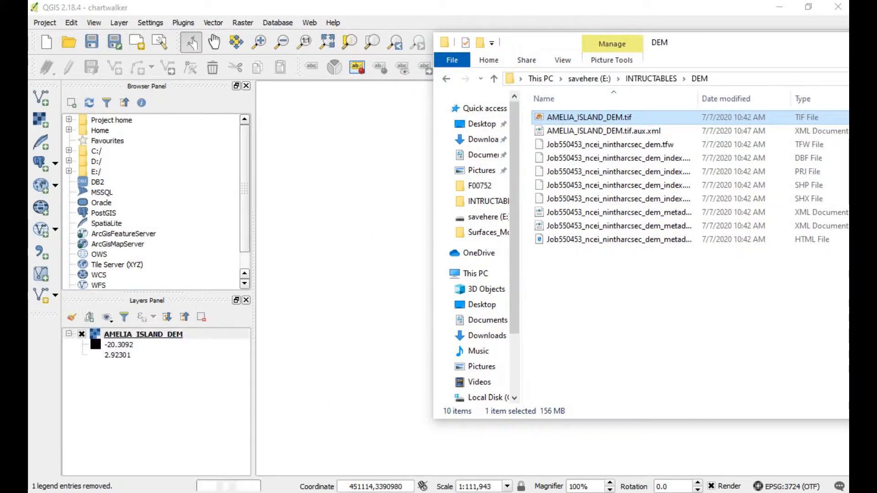
pyautogui.moveTo(731, 44); pyautogui.dragTo(459, 154)
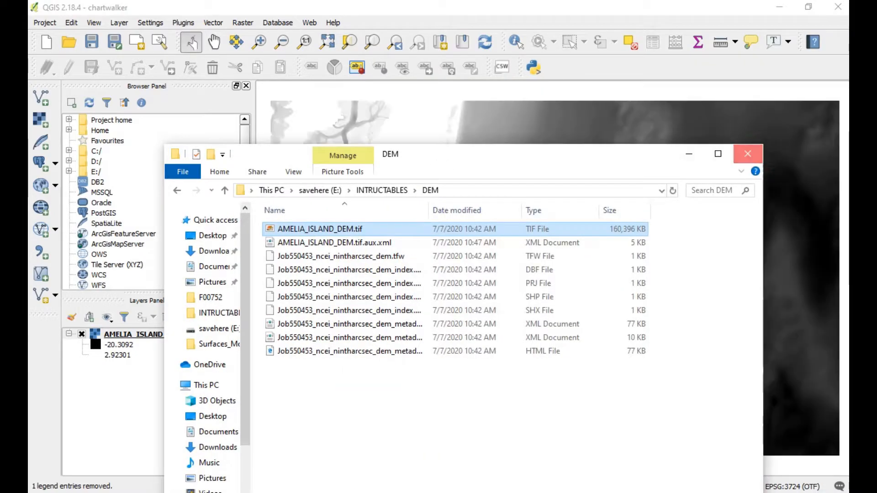
pyautogui.click(748, 154)
# - Start a Contour extraction on the AMELIA_ISLAND_DEM raster and name the output file Contour_A_I
pyautogui.scroll(-2, 610, 270)
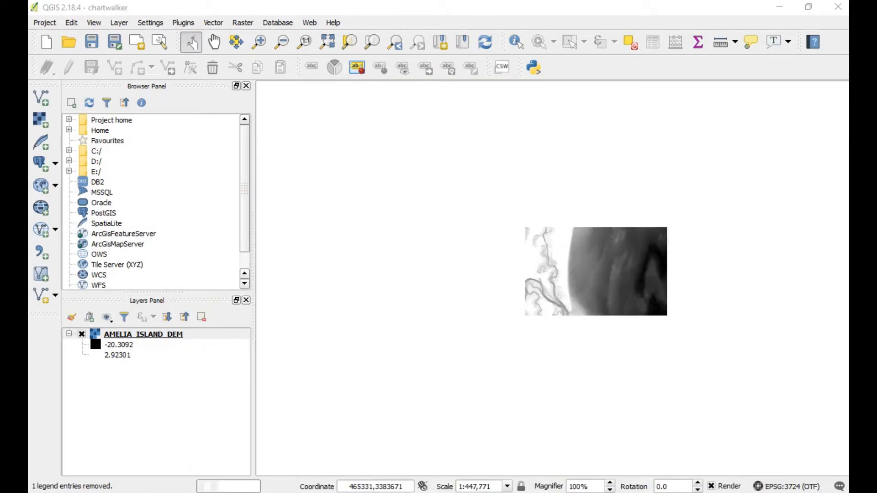
pyautogui.moveTo(610, 270); pyautogui.dragTo(501, 288)
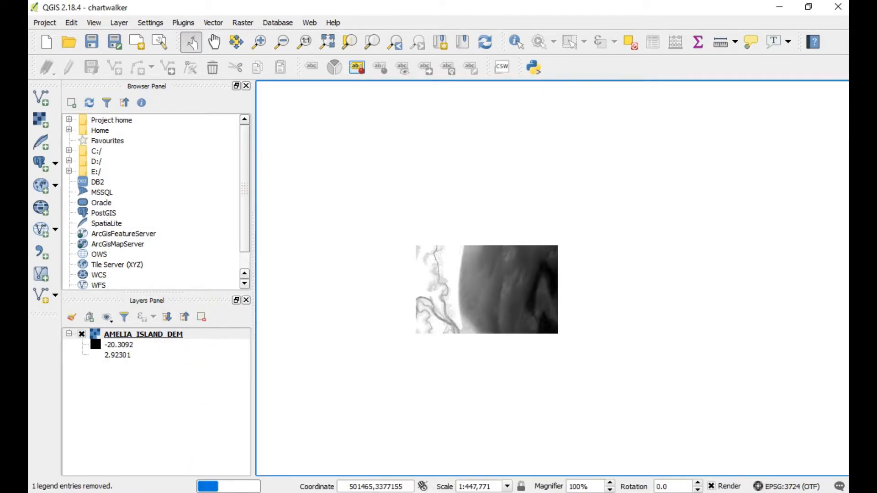
pyautogui.scroll(1, 480, 321)
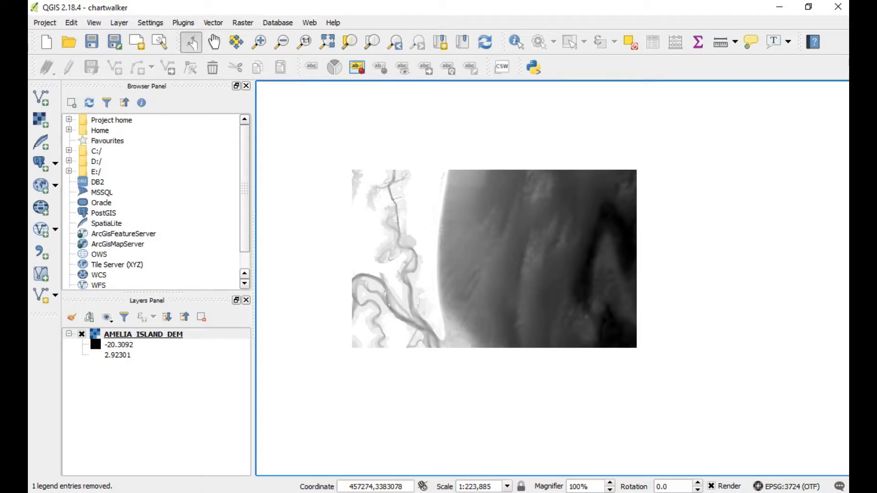
pyautogui.click(243, 22)
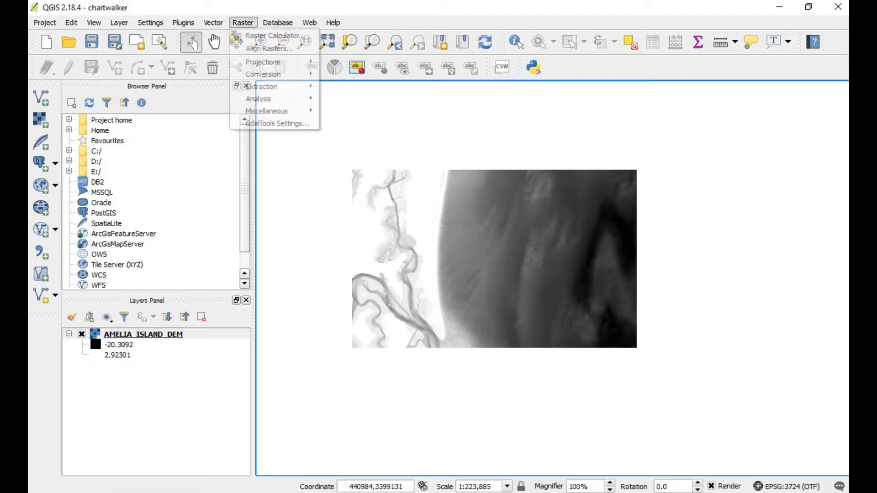
pyautogui.moveTo(265, 74)
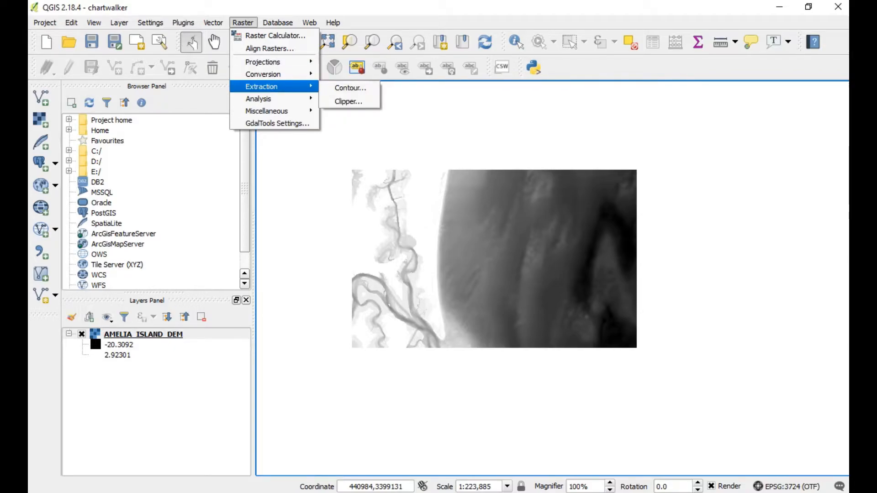
pyautogui.click(350, 88)
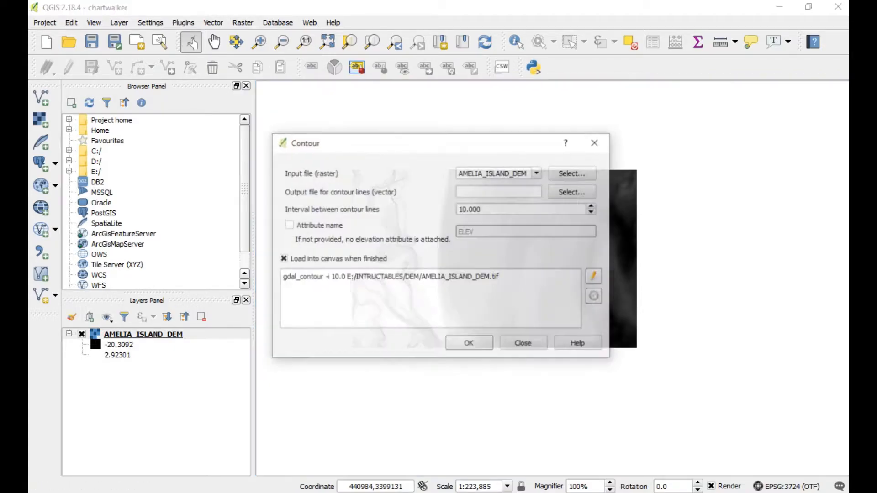
pyautogui.click(499, 191)
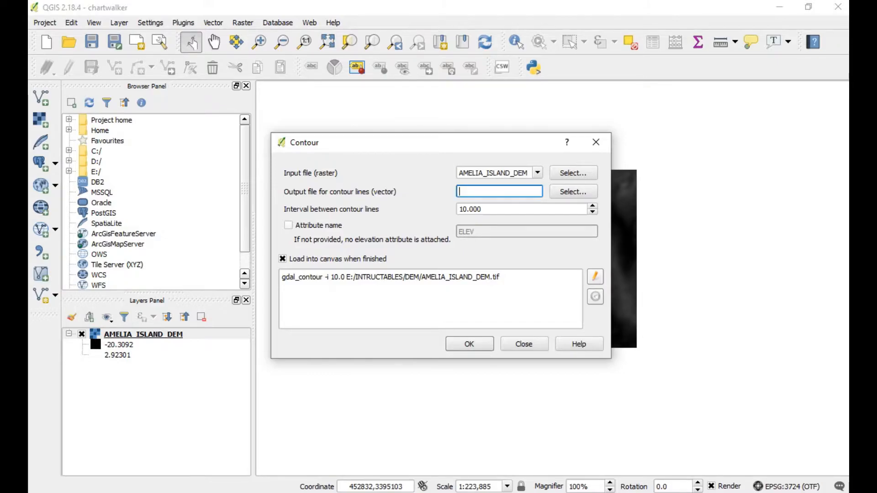
pyautogui.write('Contour')
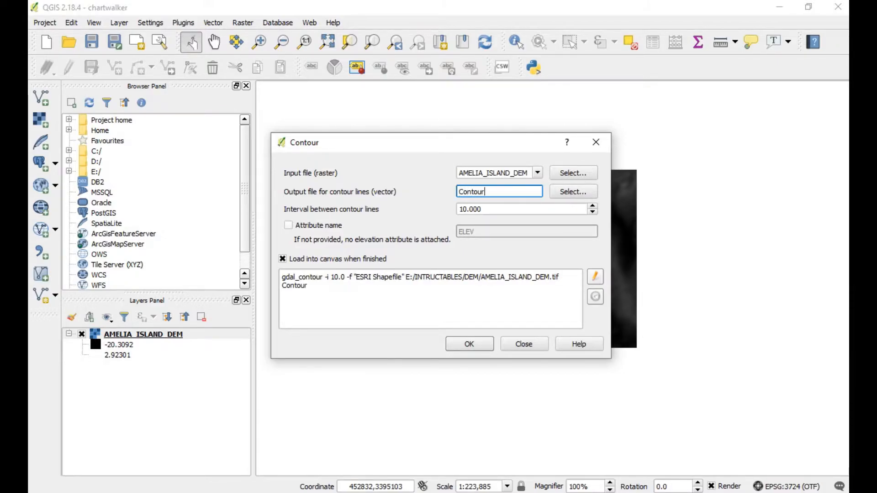
pyautogui.write('_A')
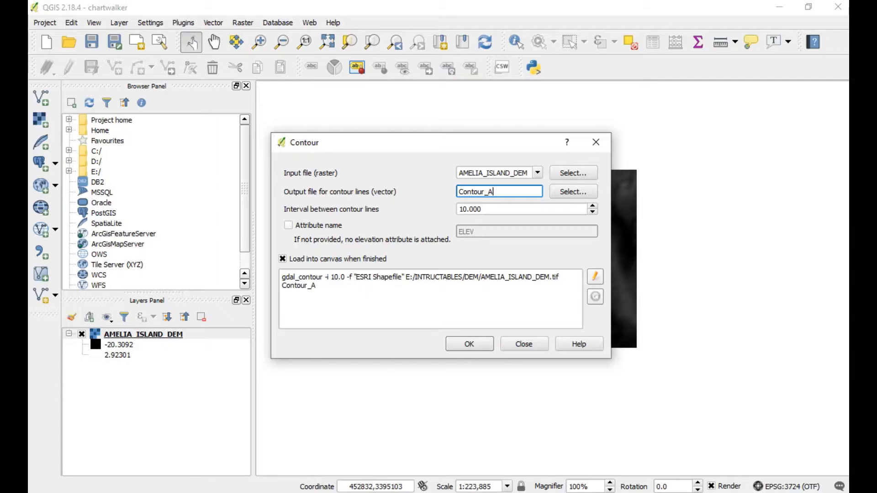
pyautogui.write('_I')
# - Set the interval between contour lines to 1, generate the contours and close the Contour dialog
pyautogui.press('Tab')
pyautogui.write('1')
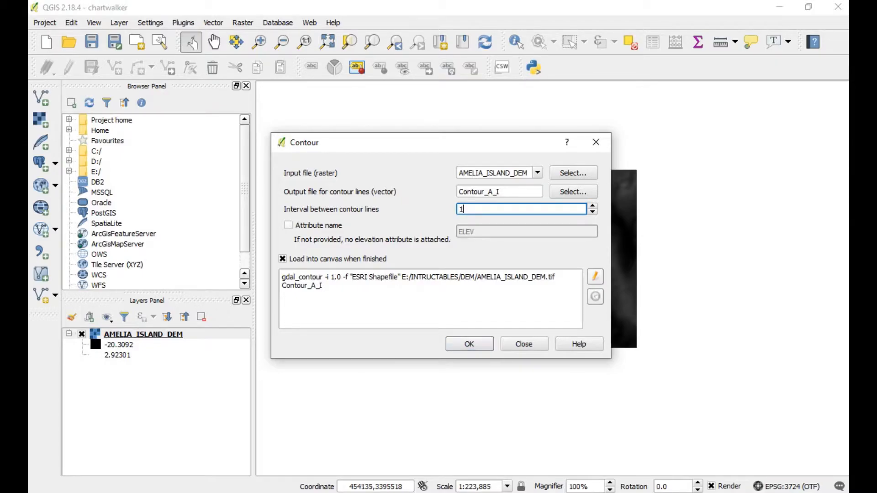
pyautogui.moveTo(400, 147); pyautogui.dragTo(583, 79)
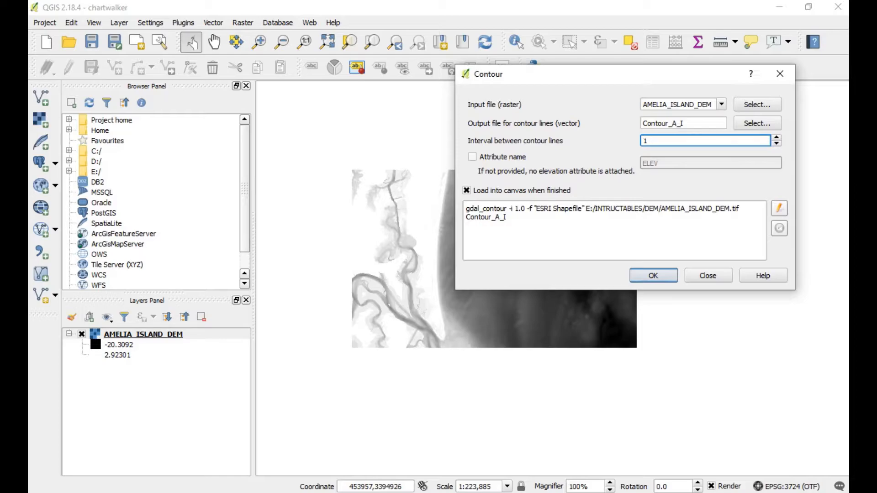
pyautogui.press('Return')
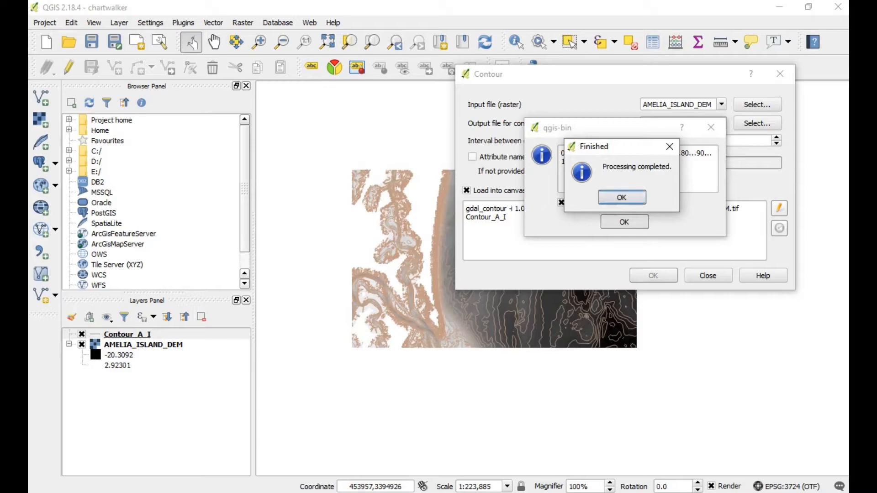
pyautogui.press('Return')
pyautogui.press('Return')
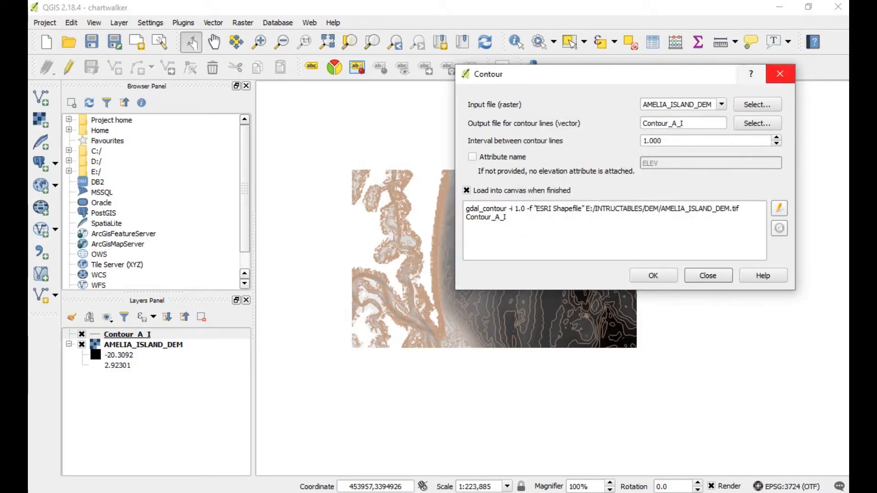
pyautogui.click(780, 74)
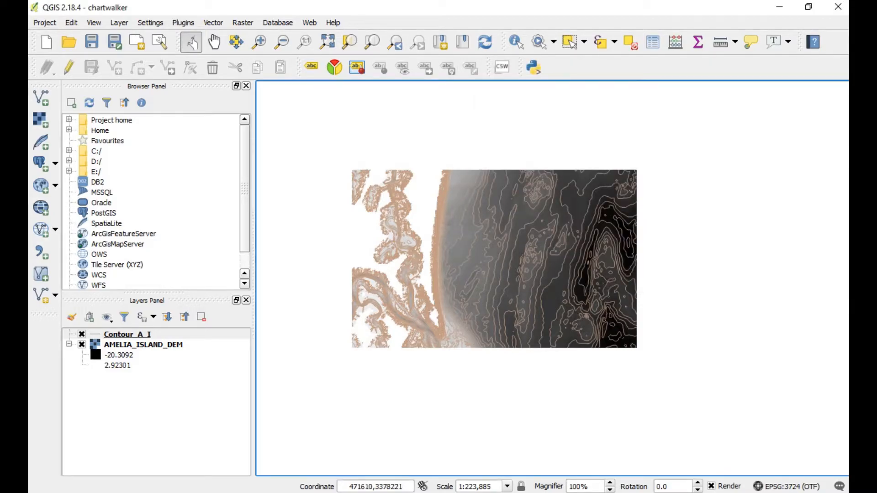
# - Inspect the generated contour lines around the river inlet, the shoreline and the offshore area
pyautogui.scroll(2, 589, 311)
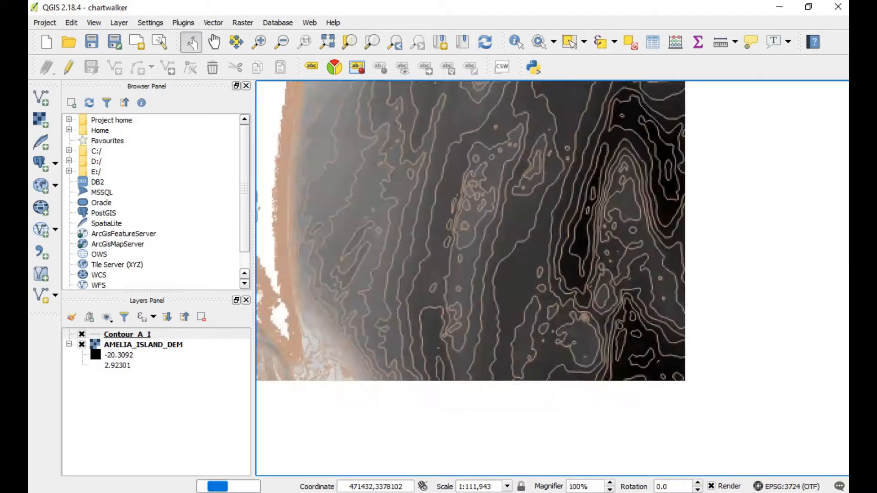
pyautogui.moveTo(396, 338); pyautogui.dragTo(713, 203)
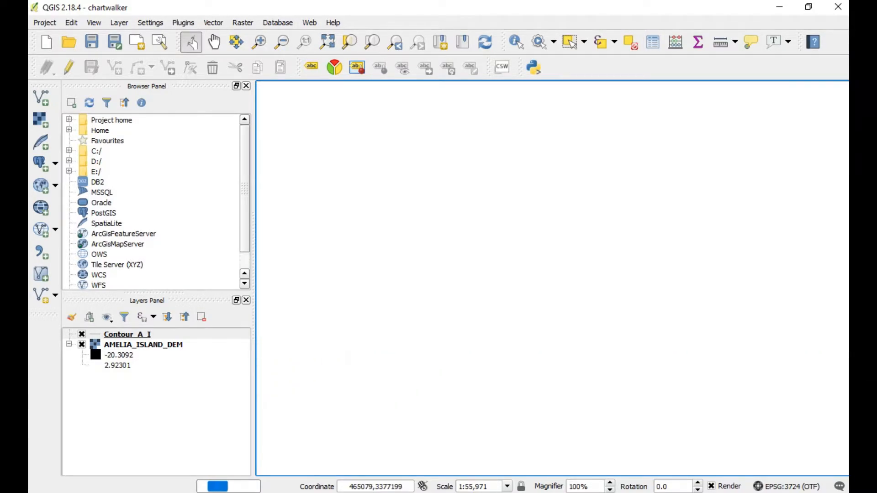
pyautogui.moveTo(351, 210); pyautogui.dragTo(599, 342)
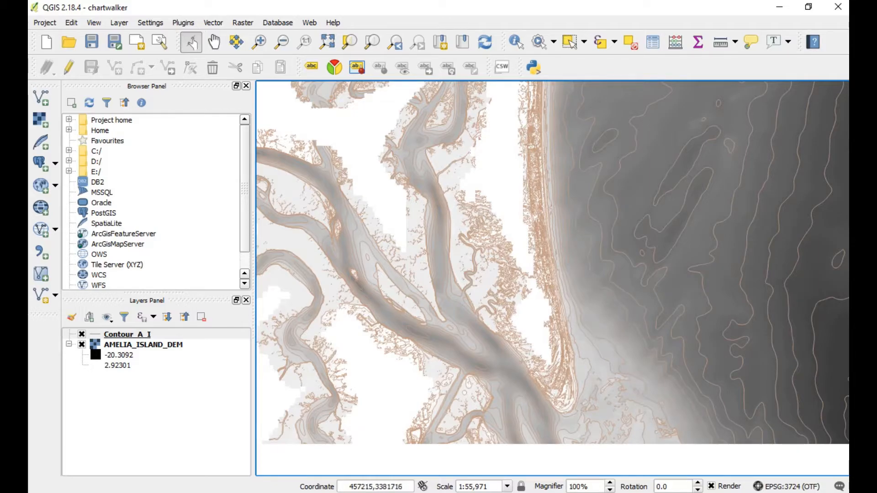
pyautogui.moveTo(540, 236); pyautogui.dragTo(518, 244)
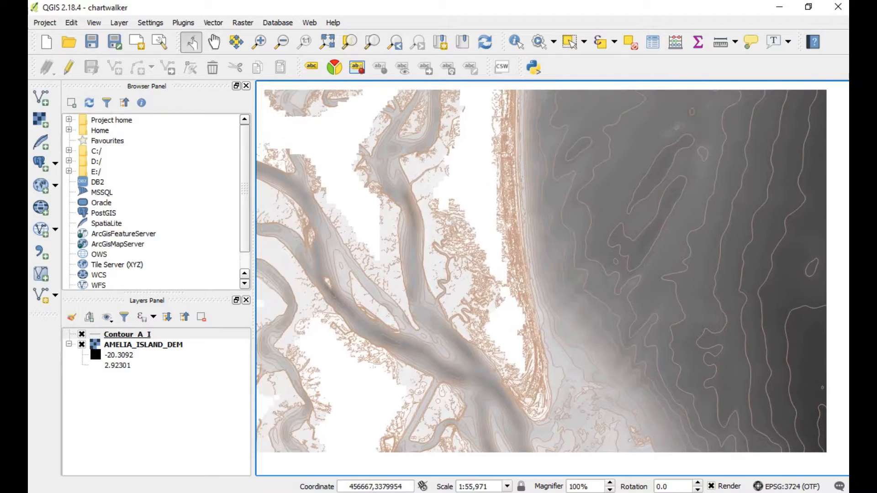
pyautogui.scroll(-1, 508, 232)
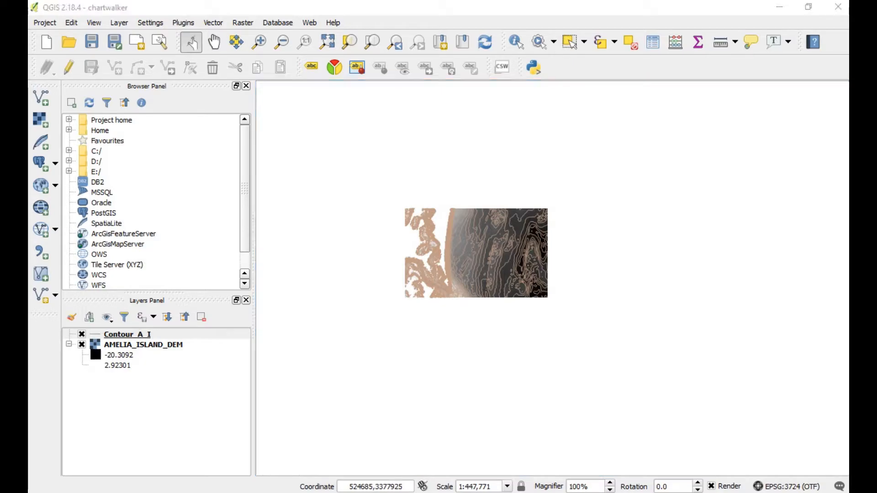
# - Switch to Chrome and examine the soundings, depth contours and units on the Walker's Landing chart
pyautogui.hotkey('alt', 'Tab')
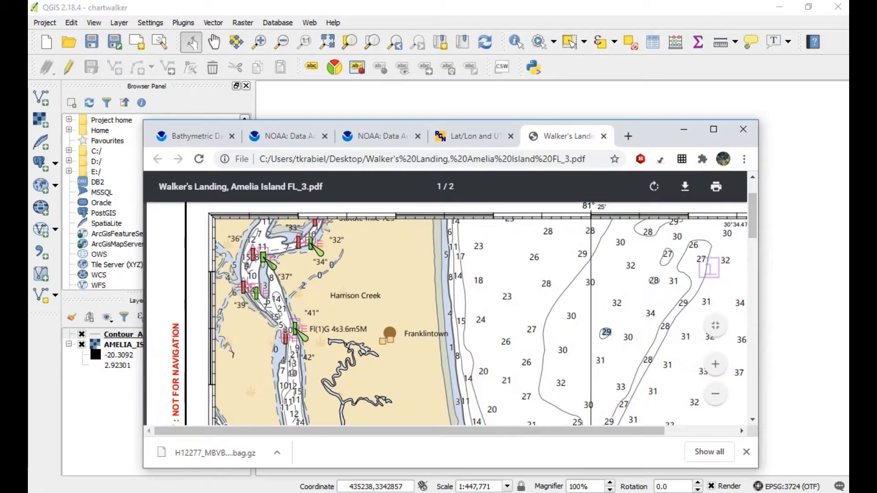
pyautogui.scroll(-5, 446, 314)
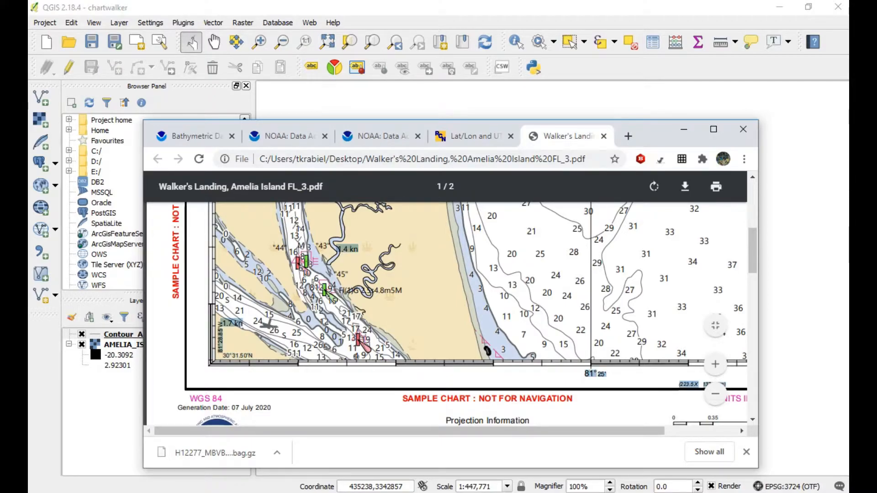
pyautogui.hscroll(2, 446, 315)
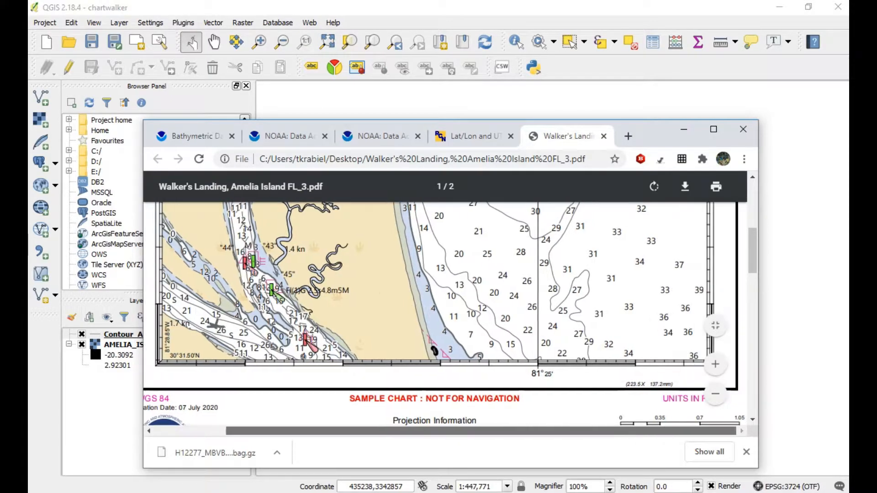
pyautogui.scroll(3, 445, 315)
pyautogui.scroll(-3, 445, 315)
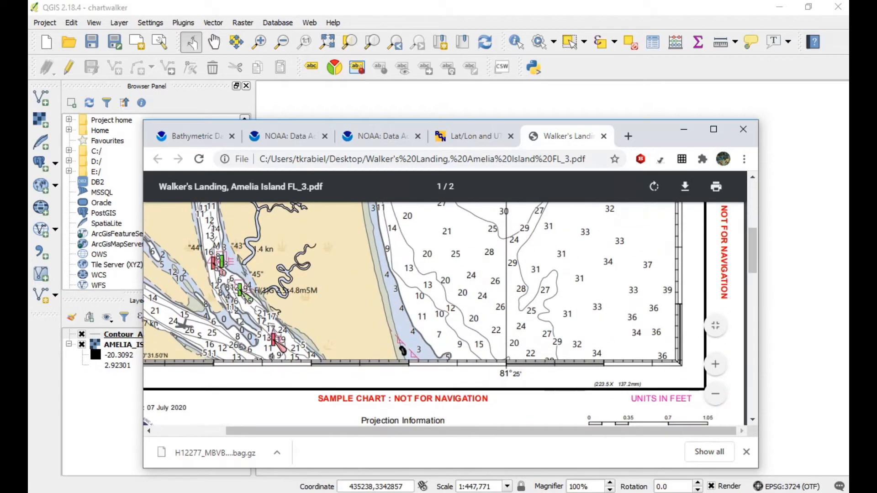
pyautogui.hscroll(-2, 446, 315)
pyautogui.scroll(3, 445, 315)
pyautogui.scroll(1, 445, 315)
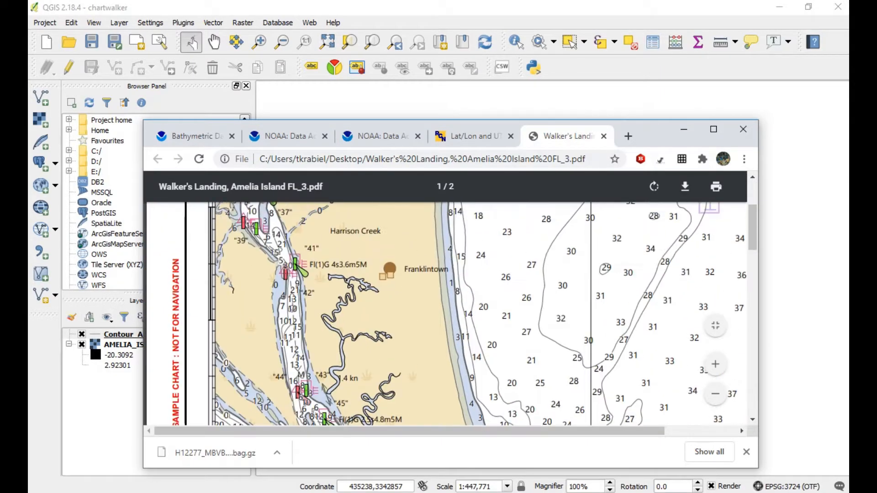
# - Switch to the Google Docs document and review the four corner coordinates of the chart area in its table
pyautogui.hotkey('alt', 'Tab')
pyautogui.moveTo(731, 131); pyautogui.dragTo(337, 71)
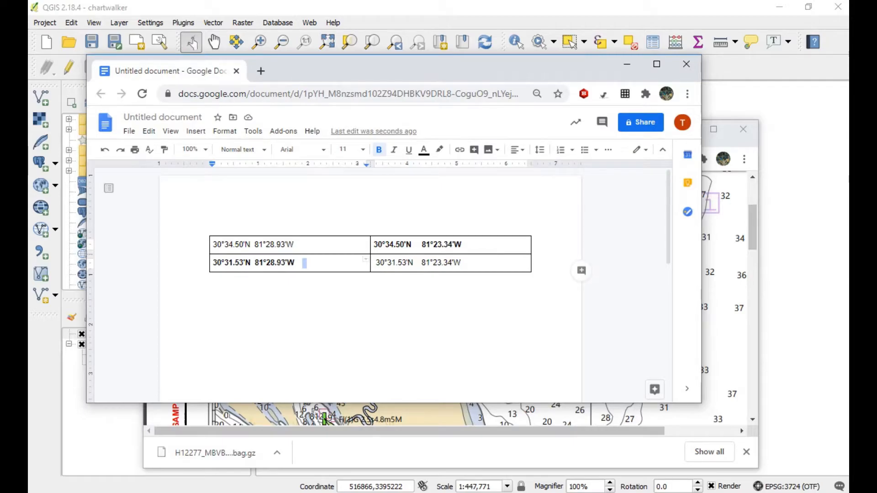
pyautogui.moveTo(213, 245); pyautogui.dragTo(300, 244)
pyautogui.moveTo(212, 263); pyautogui.dragTo(365, 263)
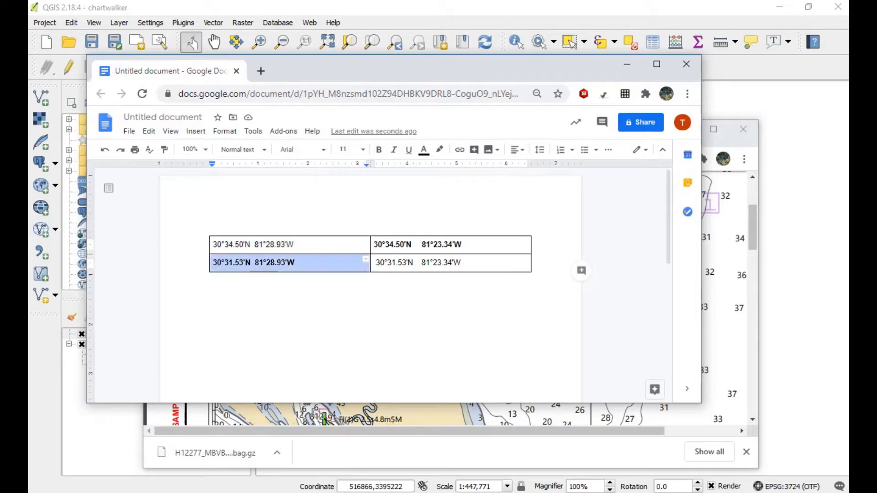
pyautogui.moveTo(363, 262); pyautogui.dragTo(530, 263)
pyautogui.moveTo(235, 245); pyautogui.dragTo(212, 244)
pyautogui.moveTo(301, 263); pyautogui.dragTo(212, 263)
pyautogui.moveTo(458, 245); pyautogui.dragTo(283, 245)
pyautogui.moveTo(459, 263); pyautogui.dragTo(367, 263)
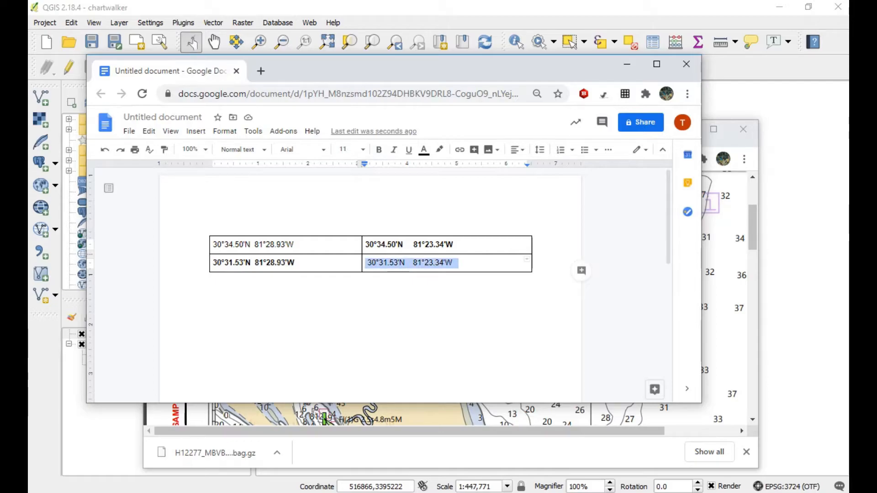
# - Bring up the Lat/Lon and UTM converter page and arrange it side by side with the coordinates document
pyautogui.moveTo(456, 72); pyautogui.dragTo(470, 223)
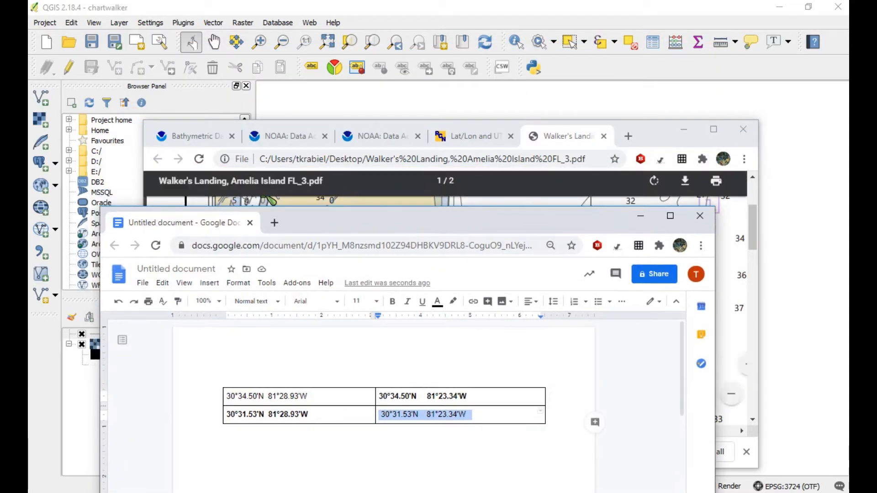
pyautogui.click(470, 136)
pyautogui.moveTo(511, 120); pyautogui.dragTo(525, 0)
pyautogui.moveTo(144, 228); pyautogui.dragTo(30, 228)
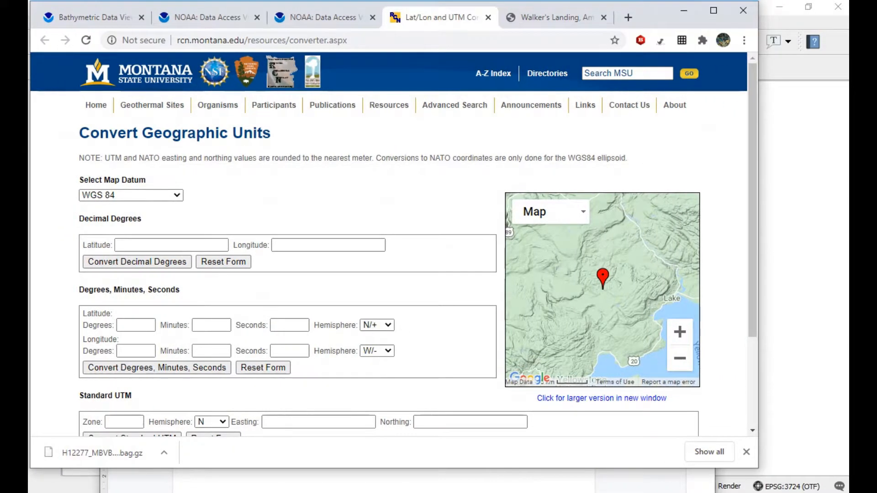
pyautogui.moveTo(758, 357); pyautogui.dragTo(605, 358)
pyautogui.moveTo(625, 215); pyautogui.dragTo(745, 81)
pyautogui.moveTo(220, 213); pyautogui.dragTo(570, 213)
pyautogui.moveTo(728, 87); pyautogui.dragTo(721, 28)
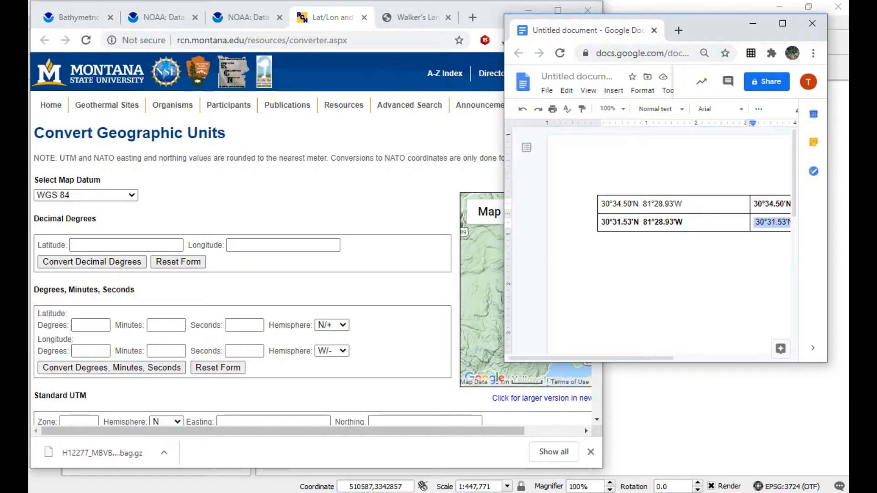
# - Set the converter's map datum to NAD 83 and the Standard UTM zone to 17
pyautogui.click(85, 195)
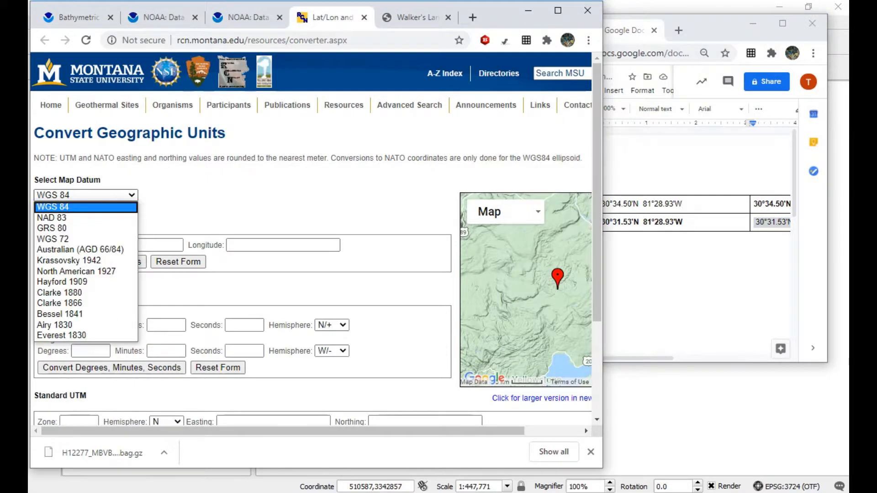
pyautogui.press('Down')
pyautogui.press('Return')
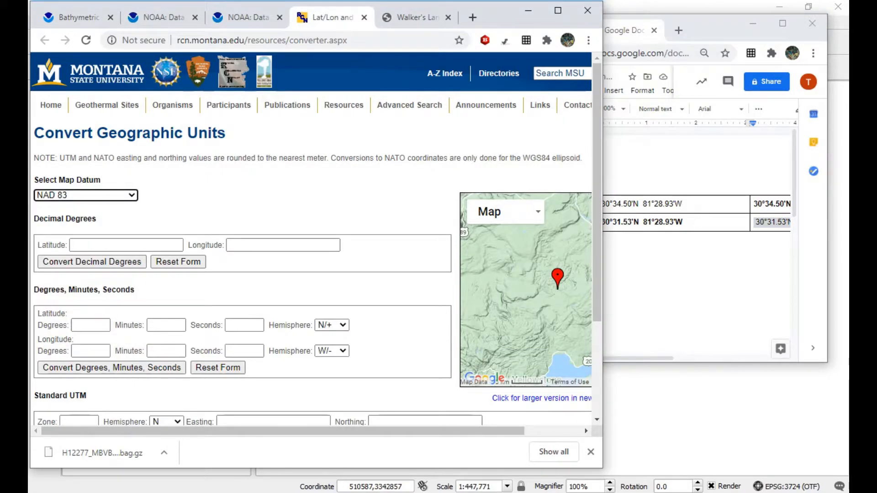
pyautogui.scroll(-1, 311, 238)
pyautogui.click(90, 261)
pyautogui.click(79, 357)
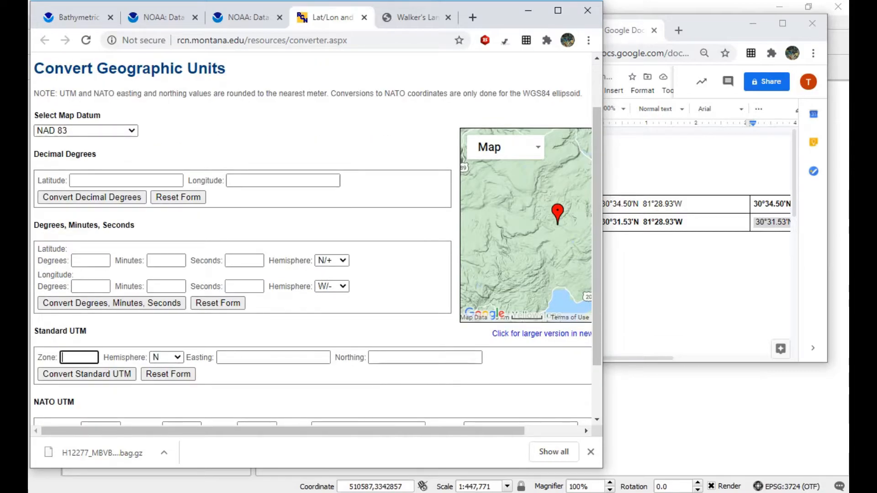
pyautogui.write('17')
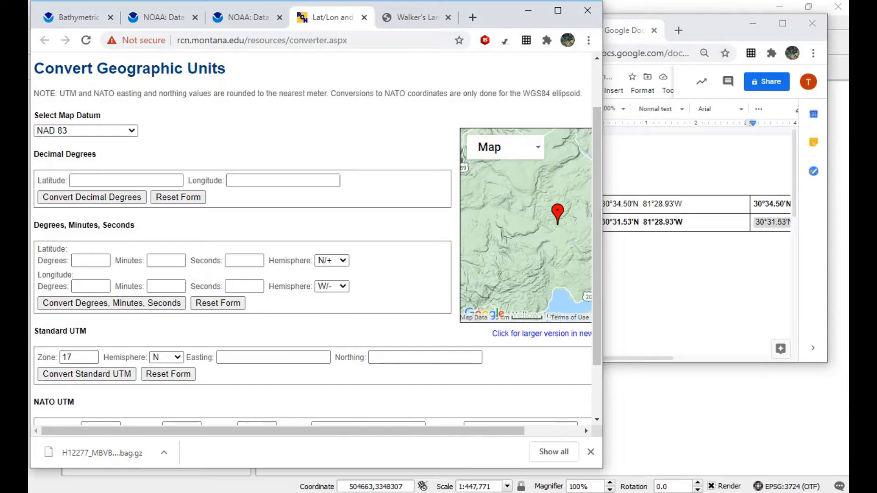
# - Enter the northwest corner's latitude as 30 degrees, 34.50 minutes and 0 seconds, reading it from the document
pyautogui.click(91, 261)
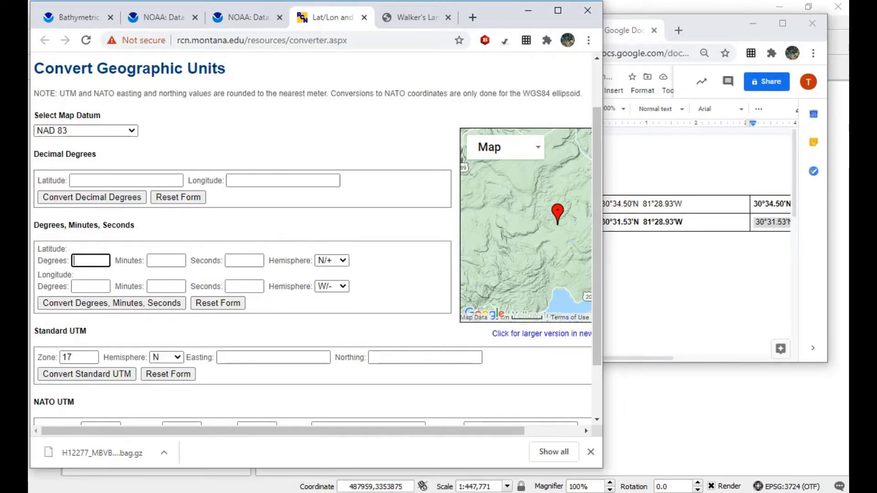
pyautogui.hotkey('alt', 'Tab')
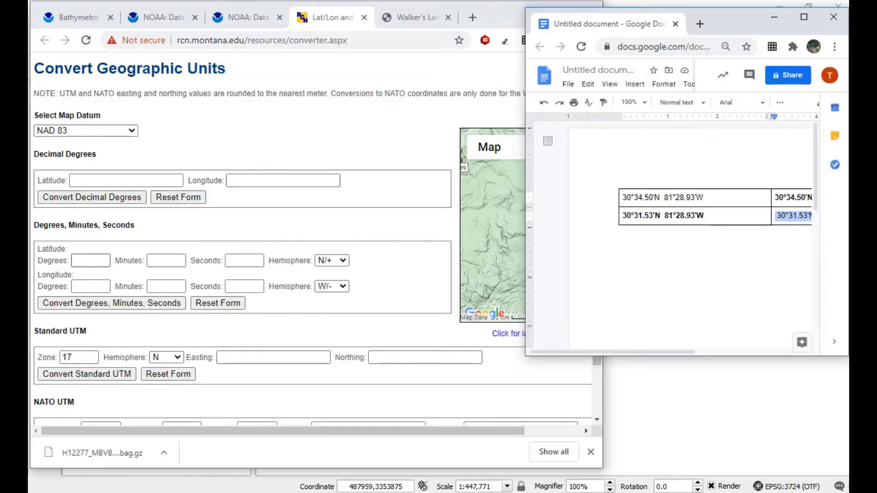
pyautogui.hotkey('alt', 'Tab')
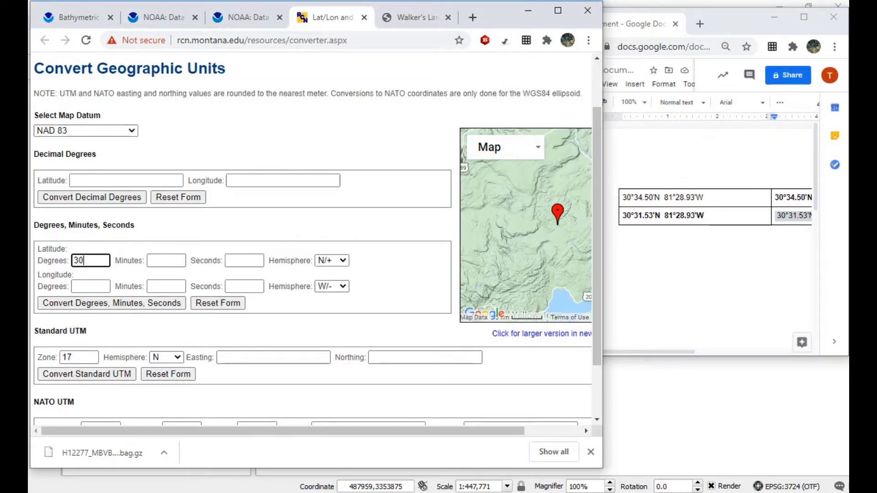
pyautogui.click(166, 260)
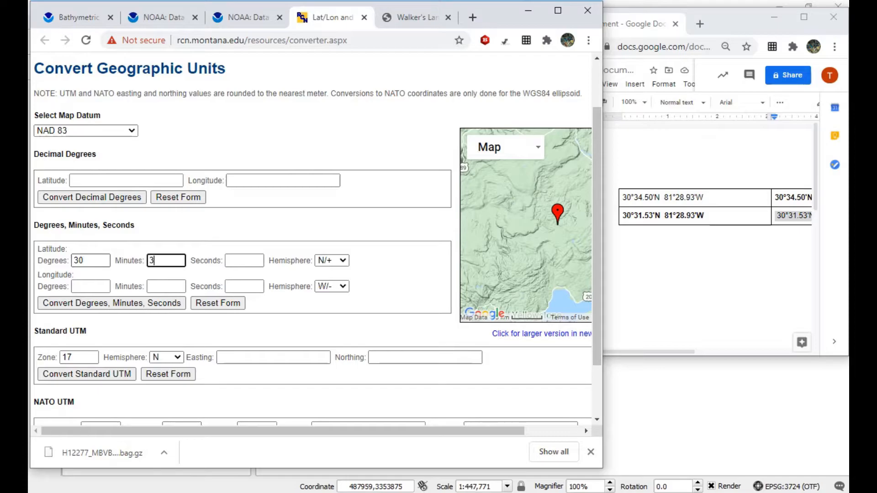
pyautogui.click(245, 261)
pyautogui.write('0')
# - Enter the longitude as 81 degrees, 28.93 minutes and 0 seconds west and convert the degrees, minutes and seconds
pyautogui.click(91, 286)
pyautogui.write('81')
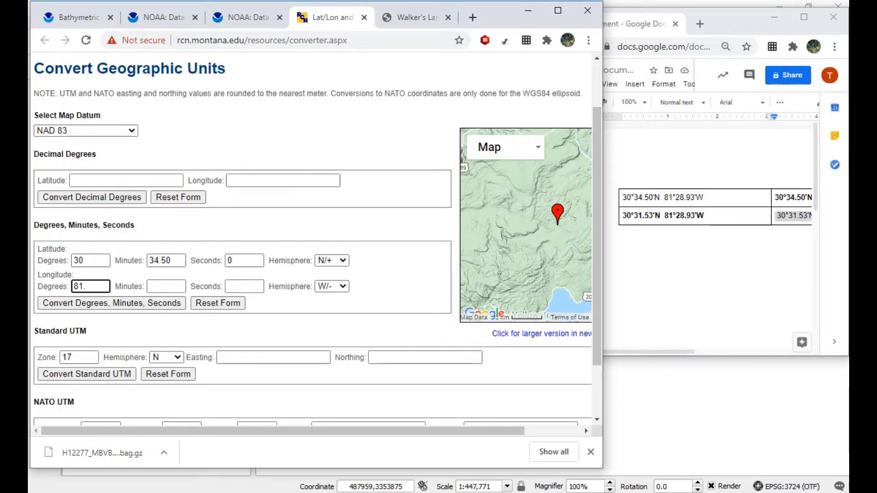
pyautogui.click(166, 286)
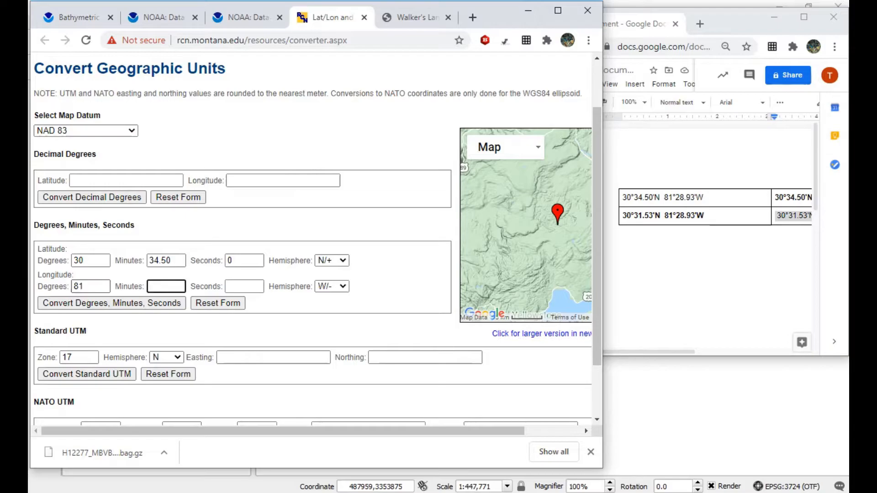
pyautogui.write('28.93')
pyautogui.click(137, 303)
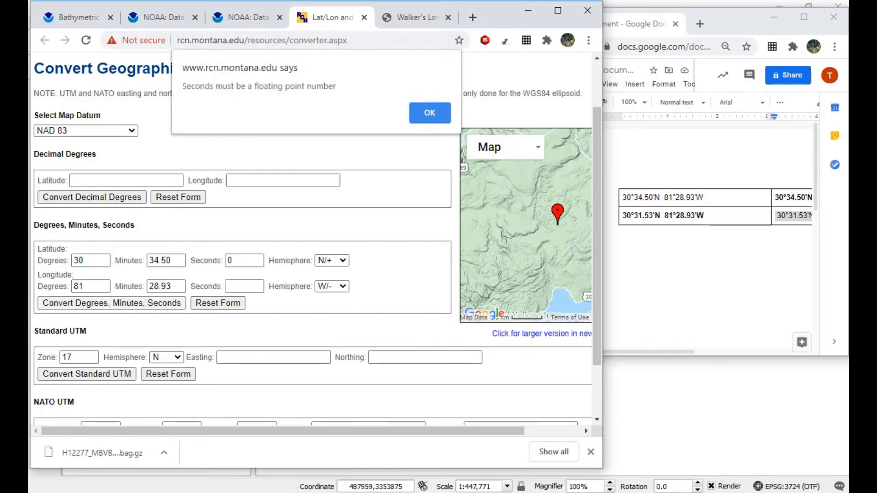
pyautogui.press('Return')
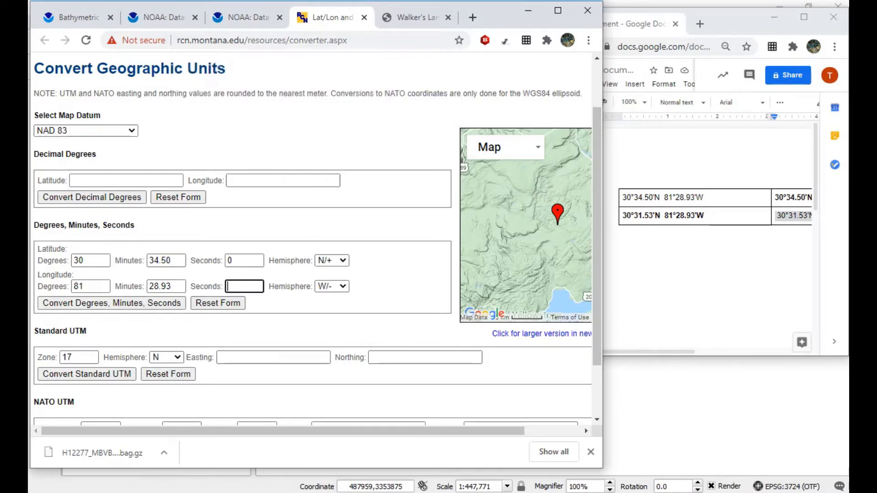
pyautogui.click(137, 302)
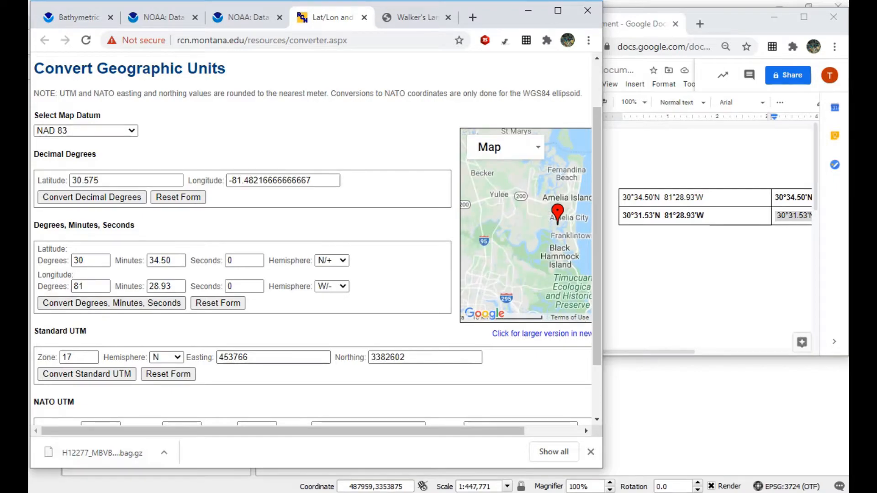
# - Examine the converted UTM easting and northing and the mapped point, and compare the location with the Walker's Landing chart
pyautogui.doubleClick(234, 358)
pyautogui.moveTo(406, 358); pyautogui.dragTo(370, 358)
pyautogui.moveTo(356, 431); pyautogui.dragTo(412, 430)
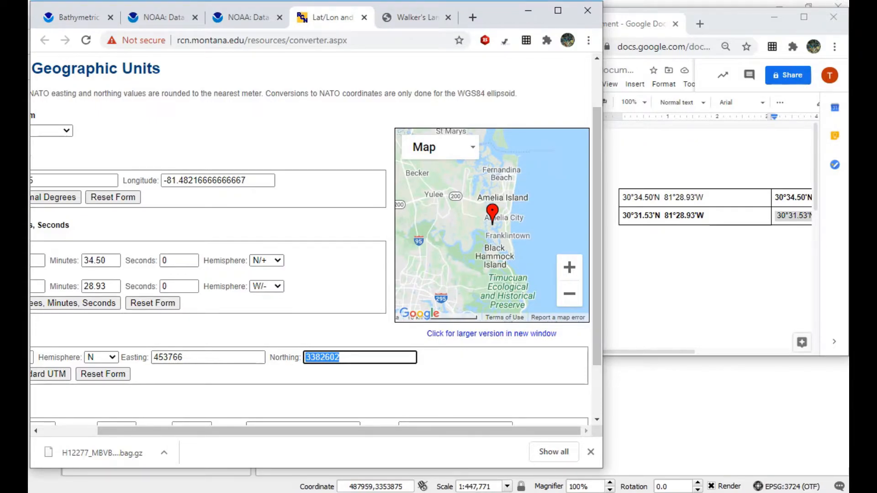
pyautogui.click(414, 17)
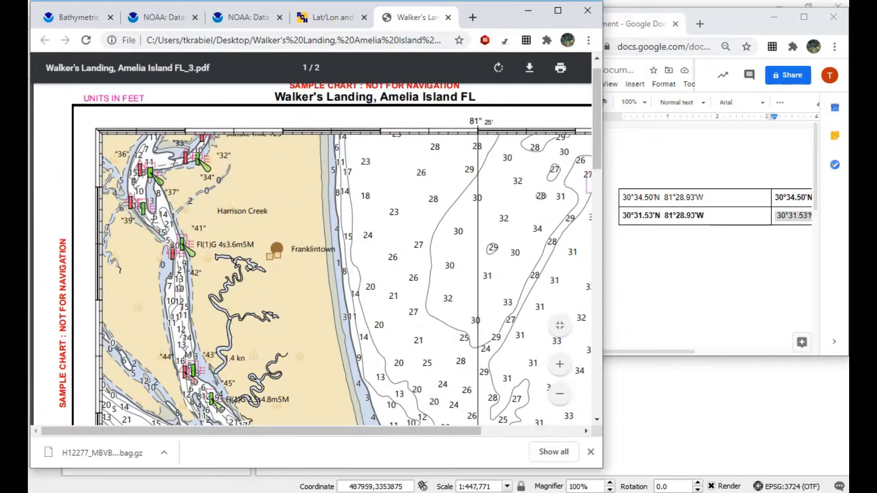
pyautogui.scroll(-2, 311, 256)
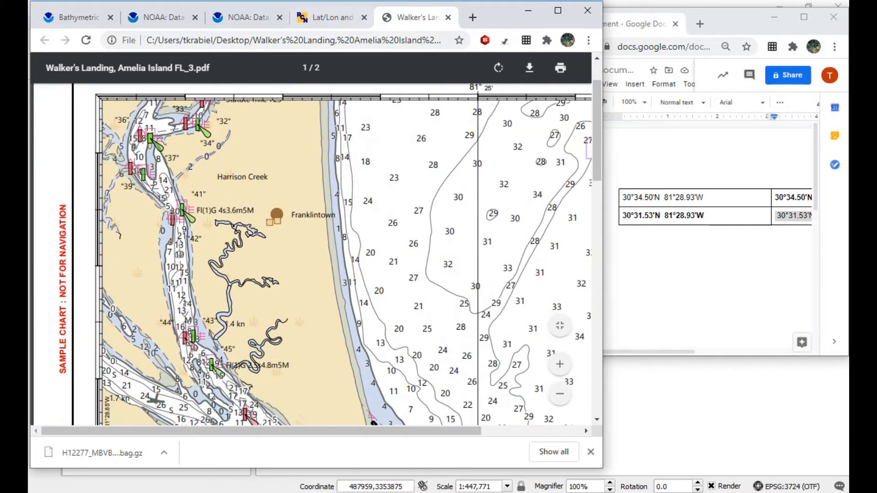
# - Copy the UTM easting 453766 from the converter into the document's table cell for 30°34.50'N 81°28.93'W
pyautogui.click(332, 18)
pyautogui.hotkey('shift', 'Tab')
pyautogui.hotkey('ctrl', 'c')
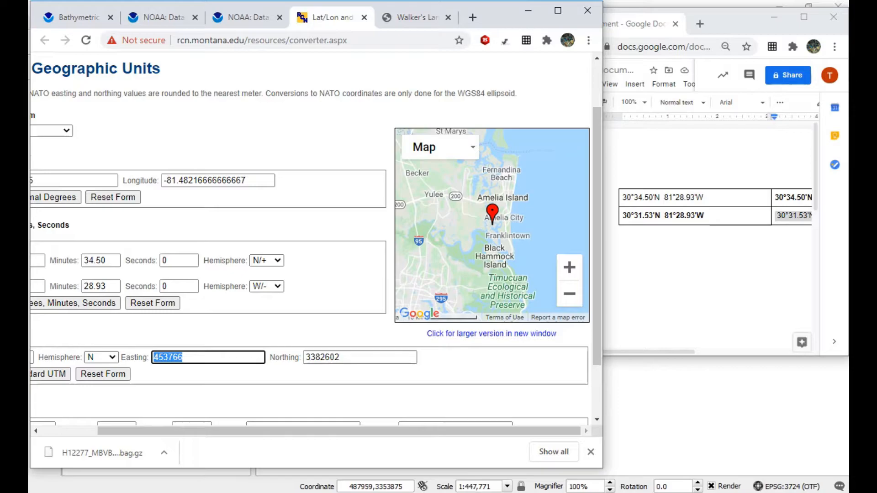
pyautogui.click(718, 197)
pyautogui.hotkey('ctrl', 'v')
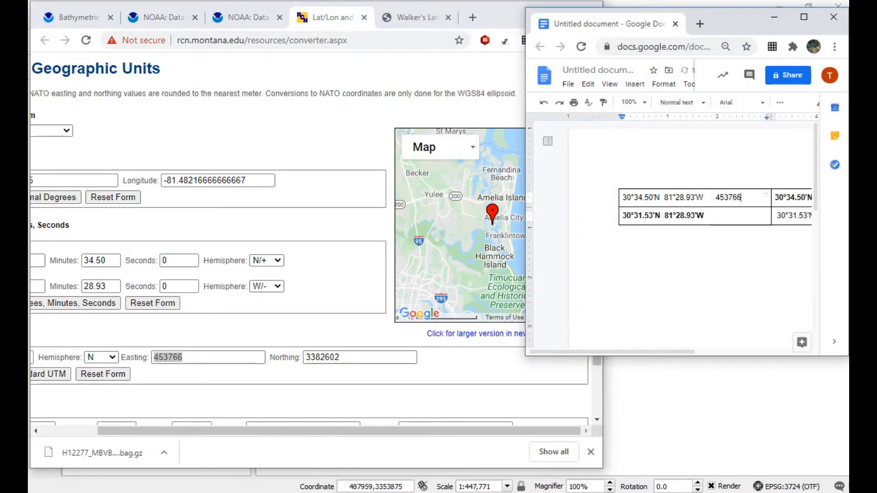
# - Copy the converted UTM northing into the document, placing it after the easting in the same table cell
pyautogui.doubleClick(323, 357)
pyautogui.hotkey('ctrl', 'v')
pyautogui.hotkey('ctrl', 'z')
pyautogui.hotkey('ctrl', 'c')
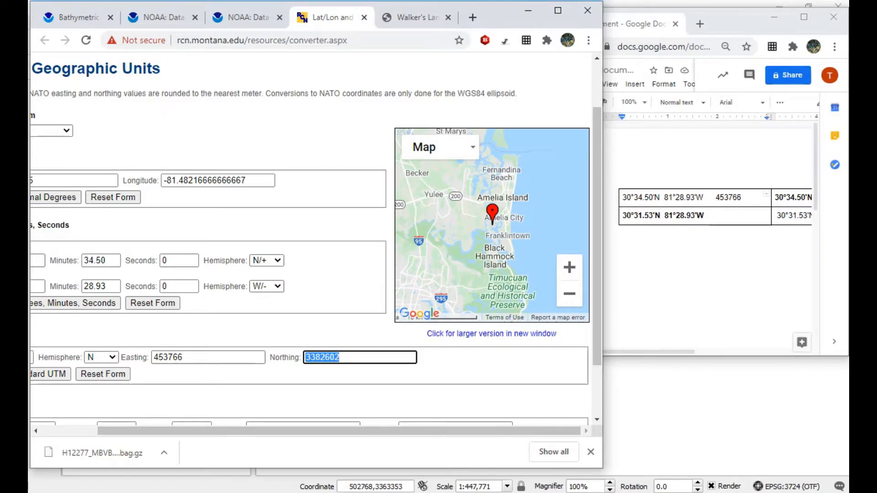
pyautogui.hotkey('alt', 'Tab')
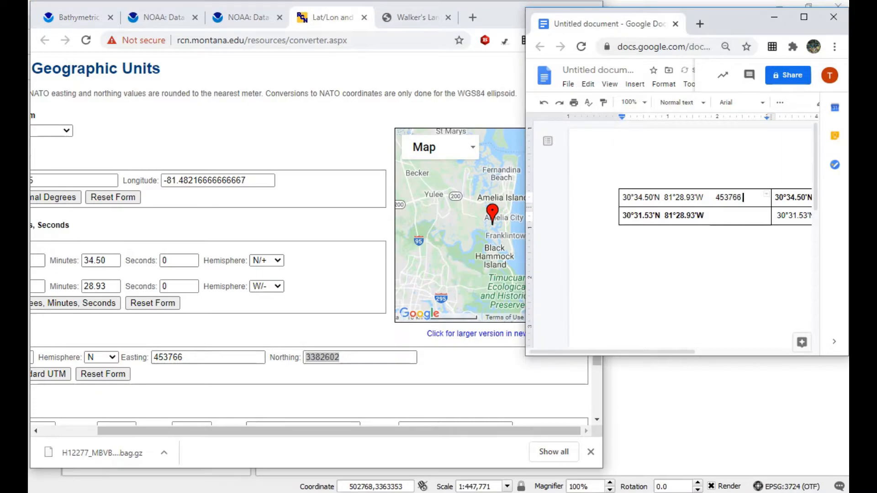
pyautogui.hotkey('ctrl', 'v')
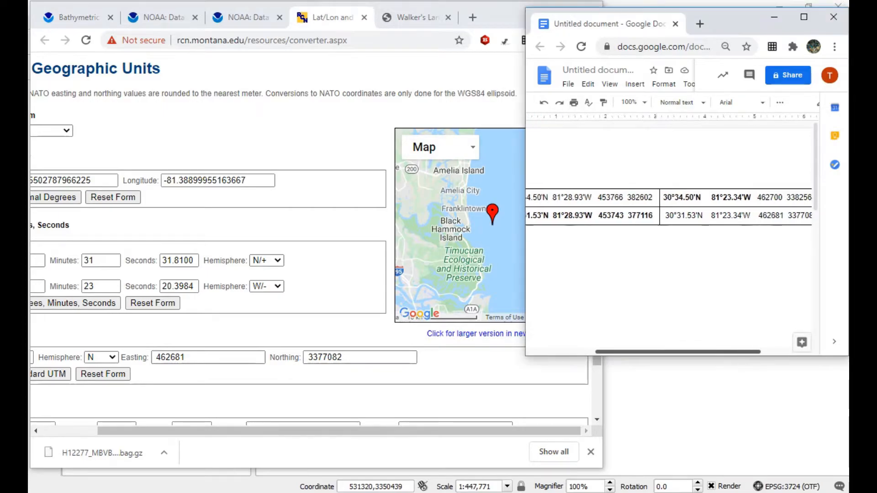
# - Close the coordinate converter page and clear the browser and document windows from in front of QGIS
pyautogui.moveTo(678, 352); pyautogui.dragTo(660, 352)
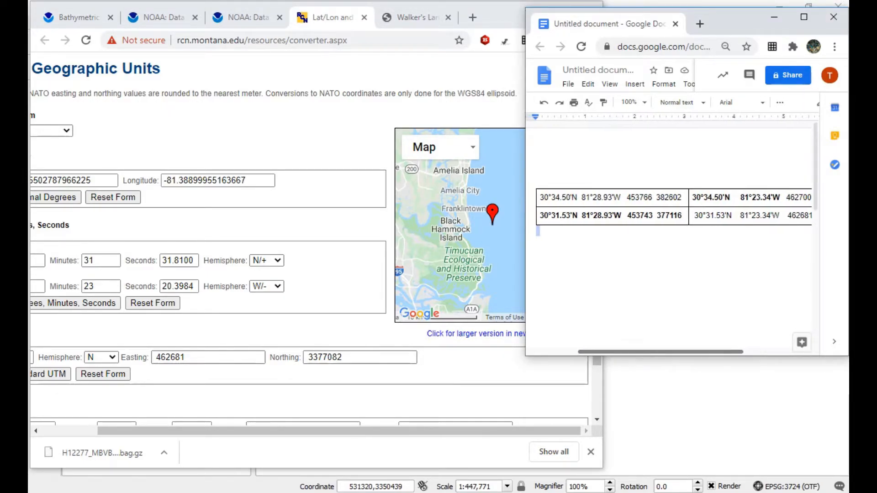
pyautogui.moveTo(329, 430); pyautogui.dragTo(273, 431)
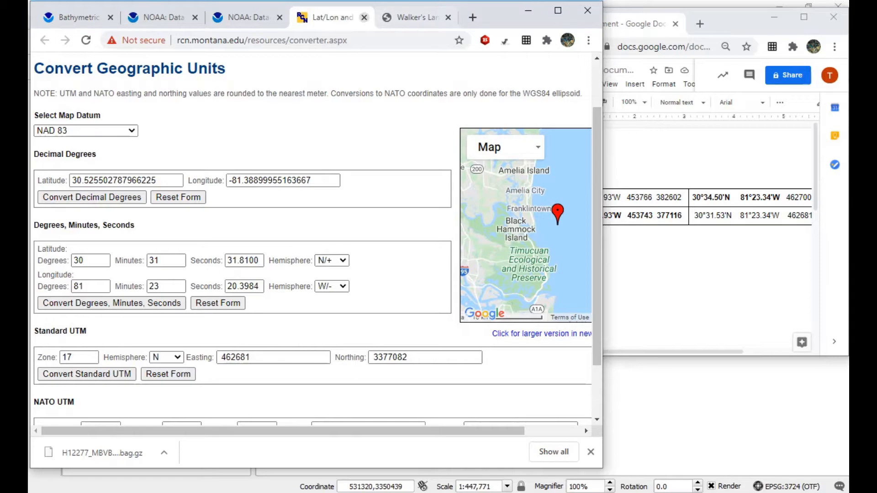
pyautogui.click(364, 17)
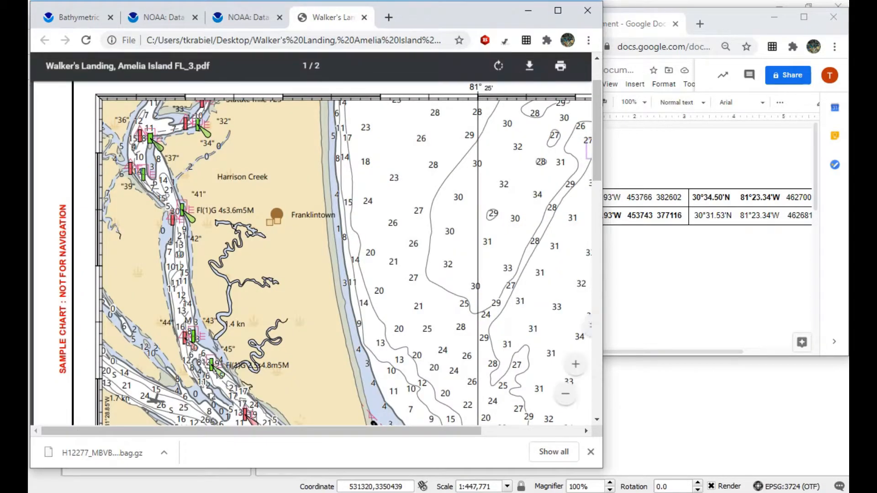
pyautogui.scroll(-6, 311, 251)
pyautogui.scroll(4, 311, 251)
pyautogui.click(528, 11)
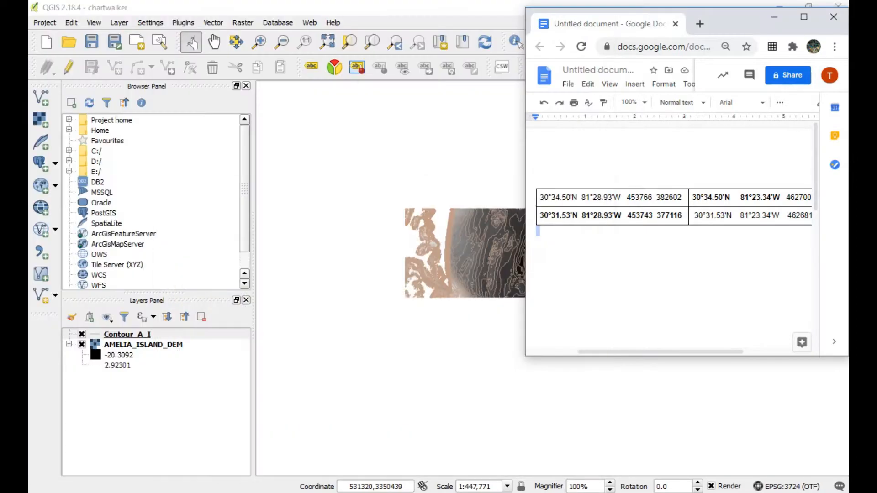
pyautogui.moveTo(730, 21); pyautogui.dragTo(876, 110)
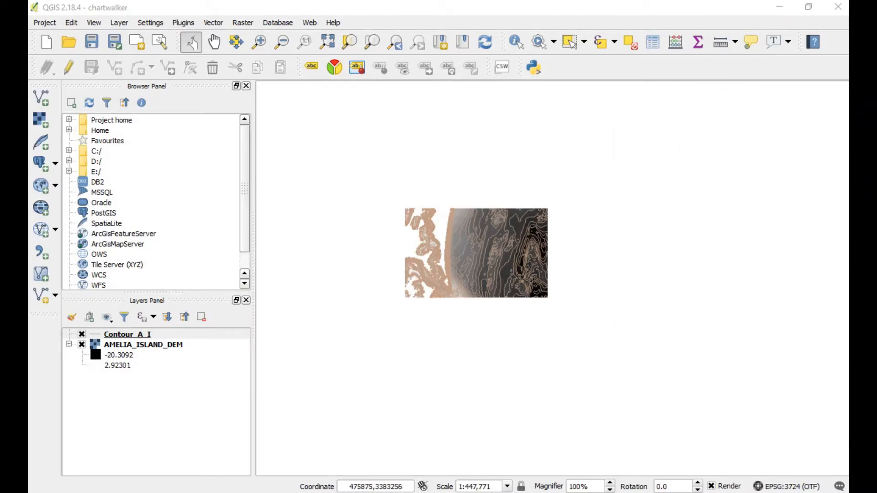
# - Hide the AMELIA_ISLAND_DEM raster so only the Contour_A_I lines show along the island's northern shoreline
pyautogui.scroll(2, 442, 265)
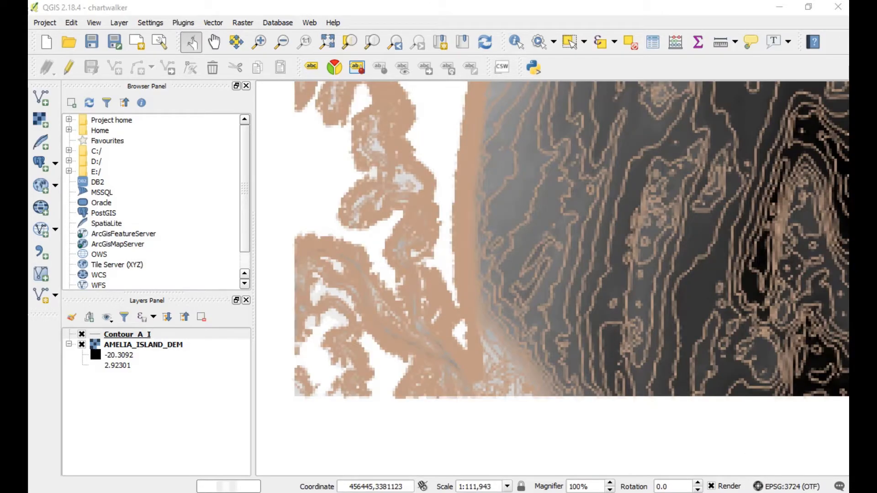
pyautogui.scroll(1, 475, 256)
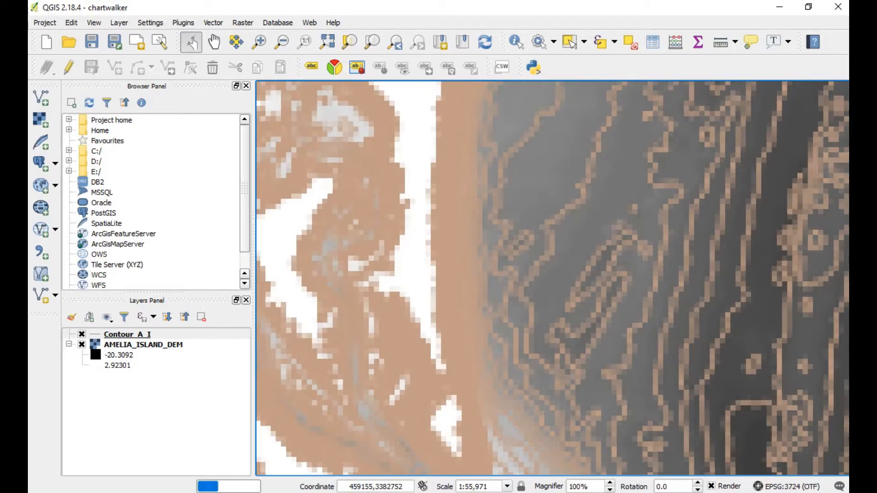
pyautogui.click(82, 345)
pyautogui.moveTo(411, 274); pyautogui.dragTo(414, 333)
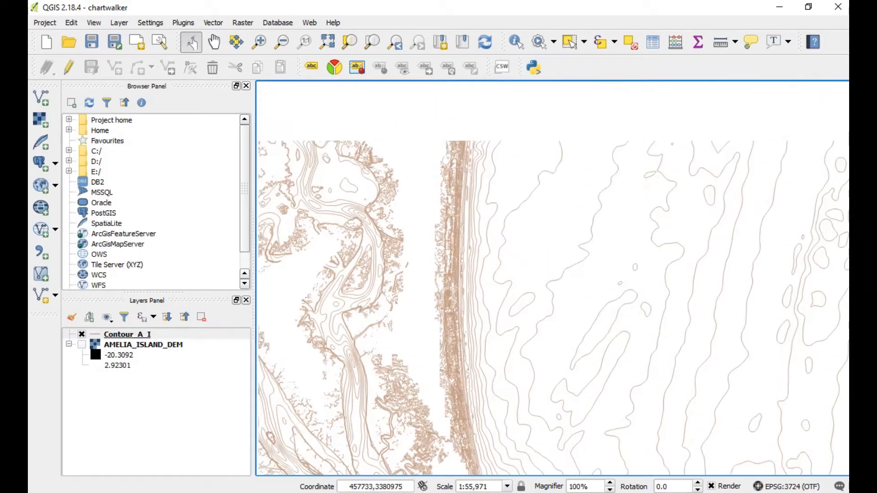
# - Start a new polygon shapefile layer and set its coordinate reference system to NAD83 / UTM zone 17N (EPSG:26917)
pyautogui.scroll(-2, 493, 256)
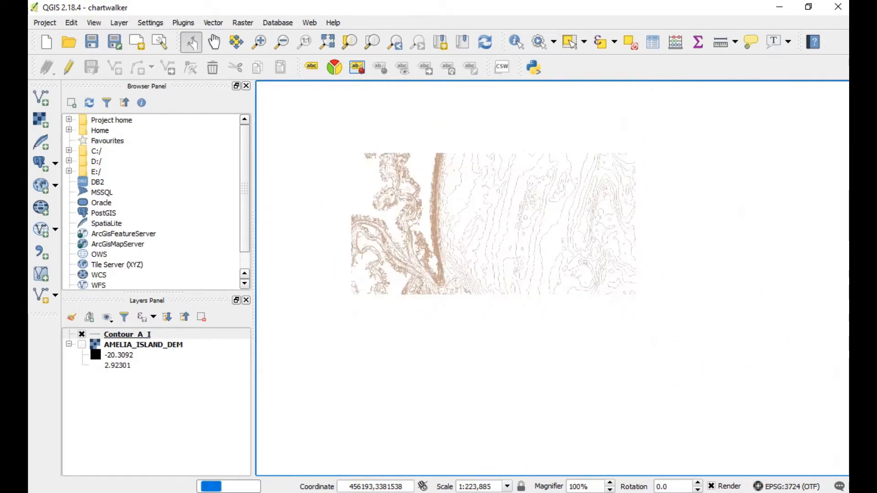
pyautogui.click(119, 23)
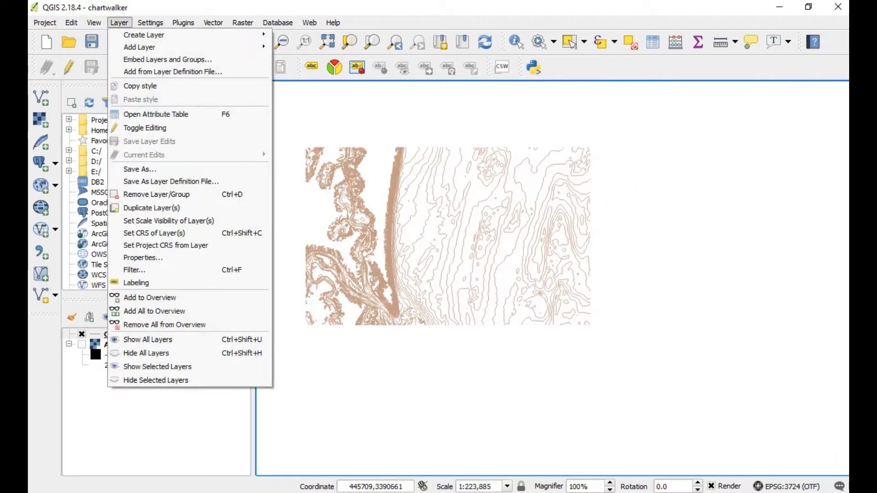
pyautogui.moveTo(144, 35)
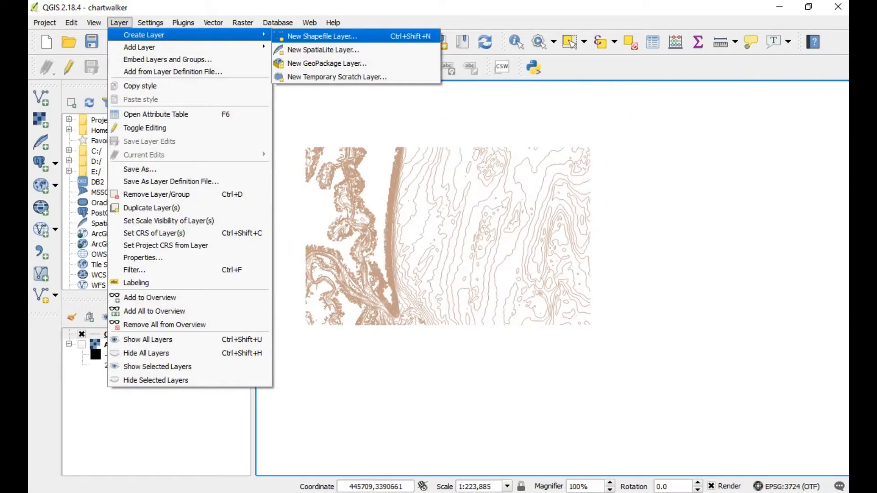
pyautogui.click(322, 36)
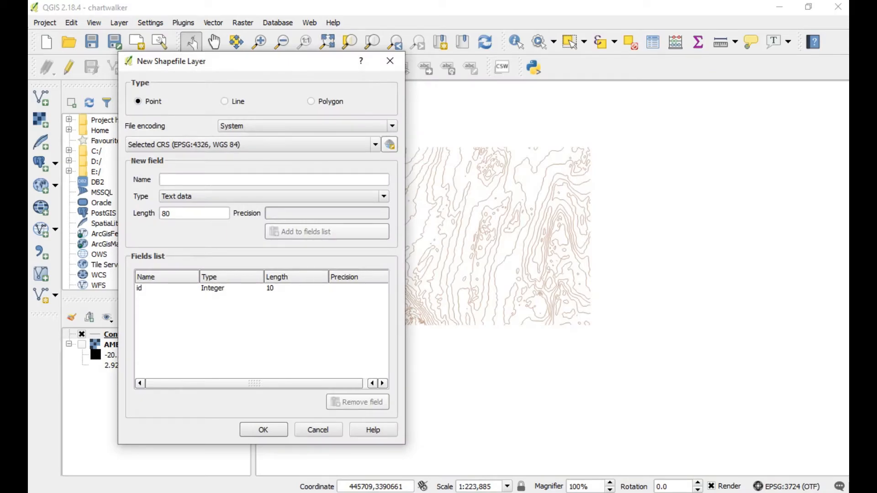
pyautogui.click(329, 84)
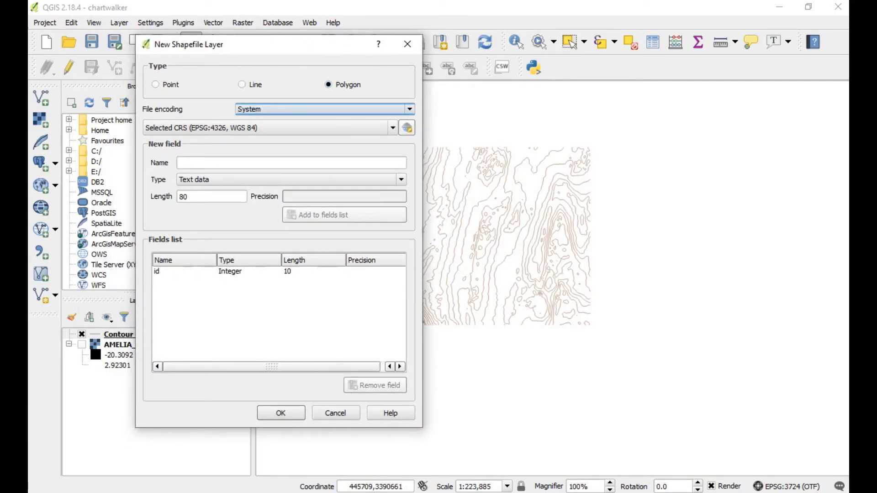
pyautogui.click(407, 127)
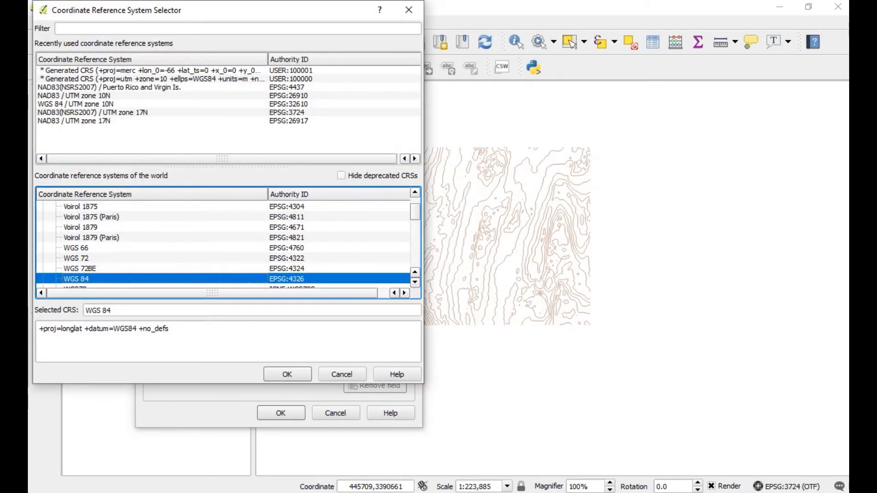
pyautogui.click(74, 121)
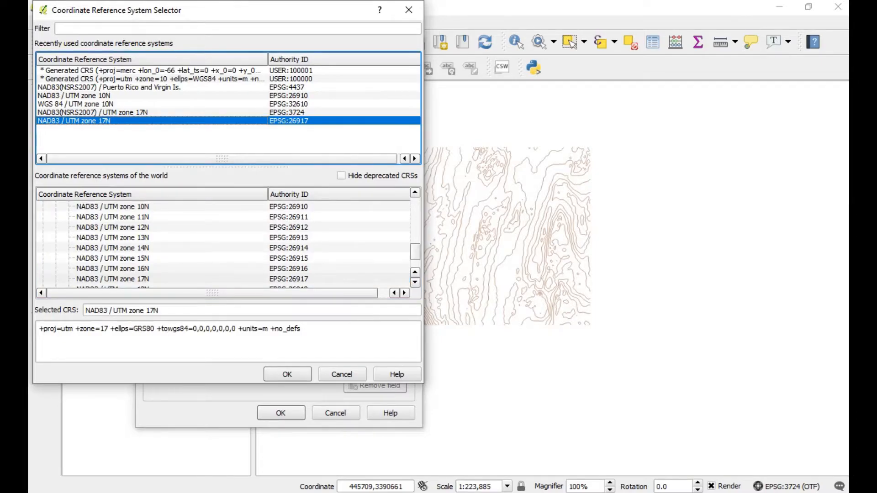
pyautogui.click(287, 374)
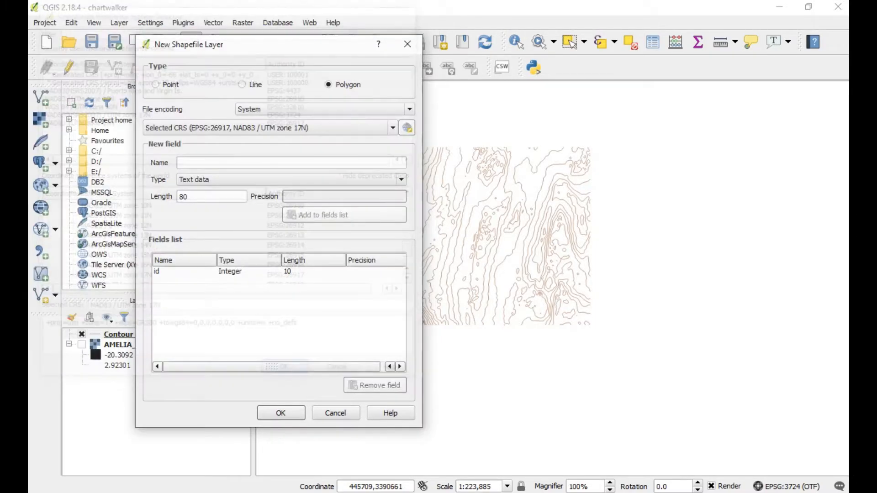
# - Confirm the layer definition and save the new polygon layer as shape_file on the savehere (E:) drive
pyautogui.click(292, 162)
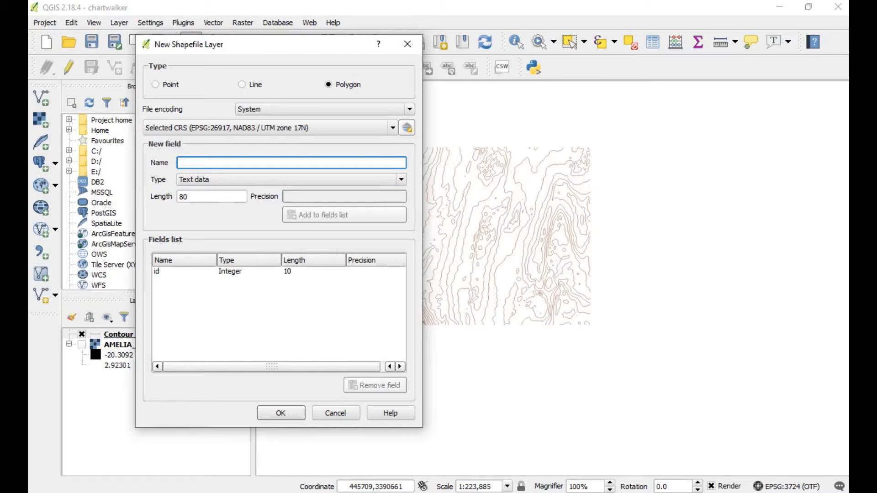
pyautogui.write('shape_file')
pyautogui.press('Return')
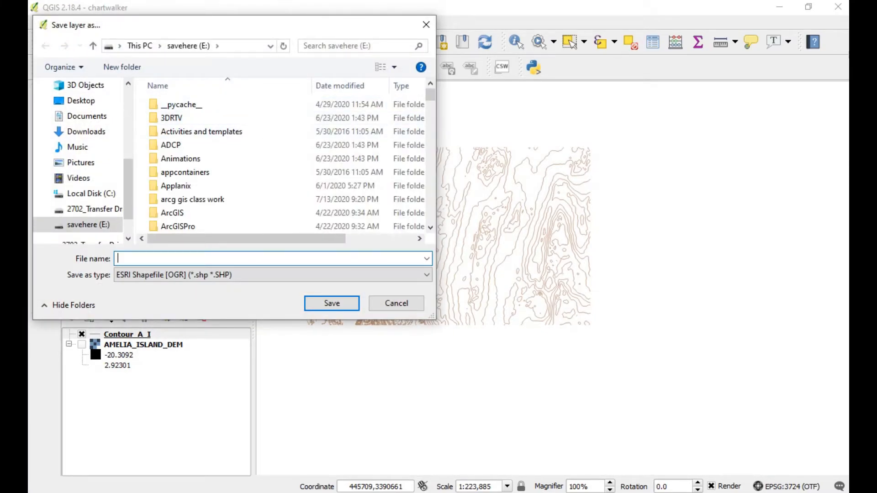
pyautogui.write('shap')
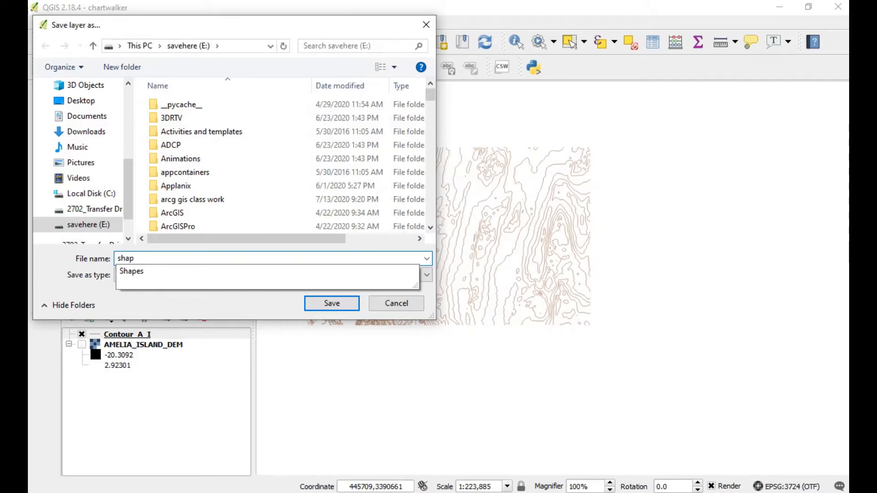
pyautogui.write('e_fil')
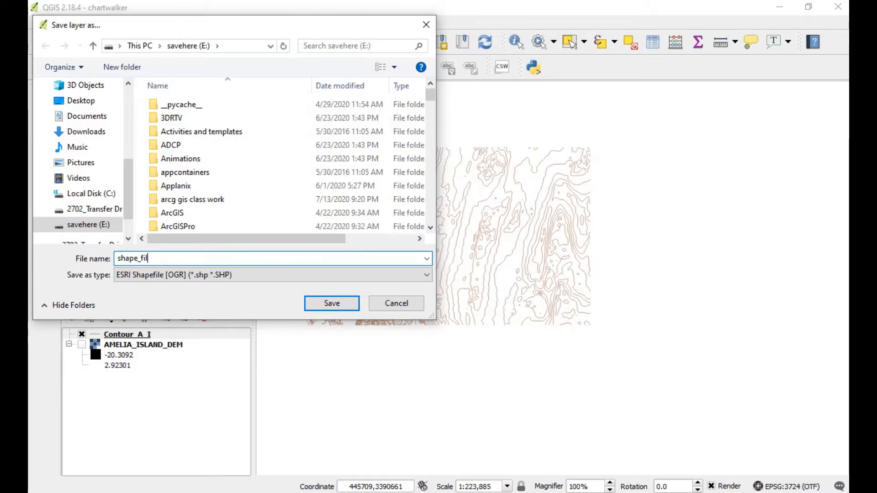
pyautogui.press('Return')
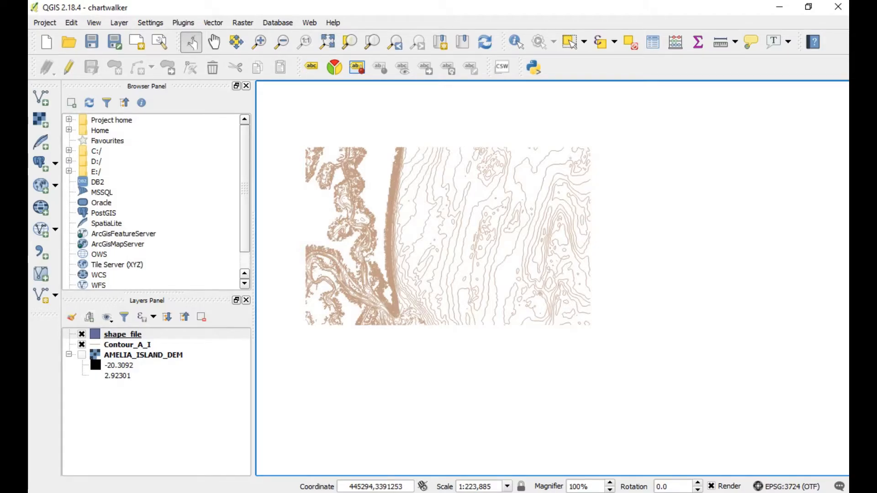
# - Select the shape_file layer and turn on editing for it
pyautogui.click(123, 334)
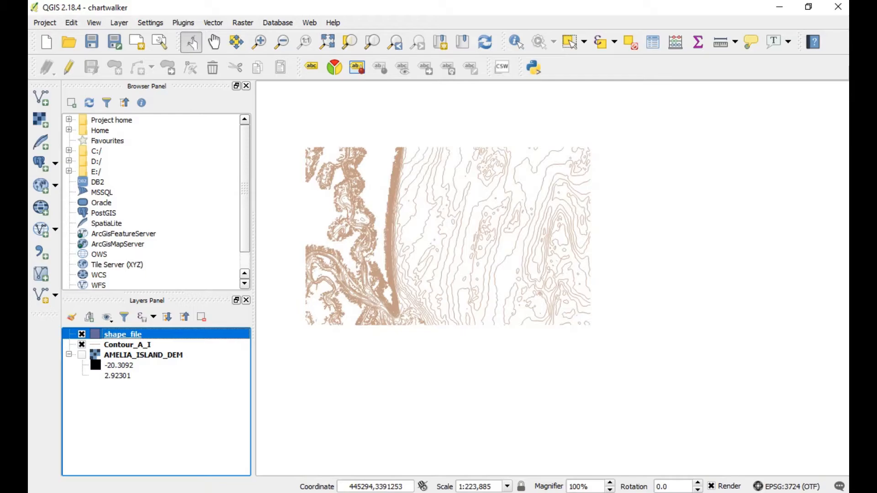
pyautogui.rightClick(114, 334)
pyautogui.click(137, 323)
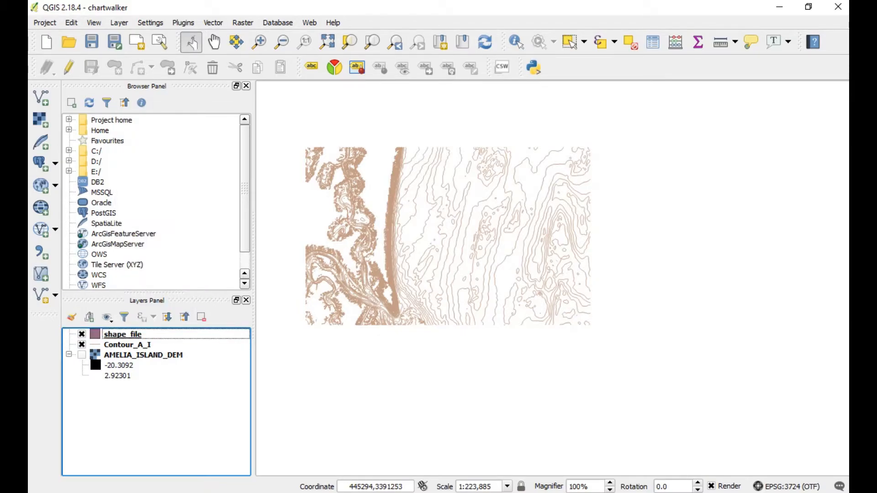
pyautogui.click(69, 68)
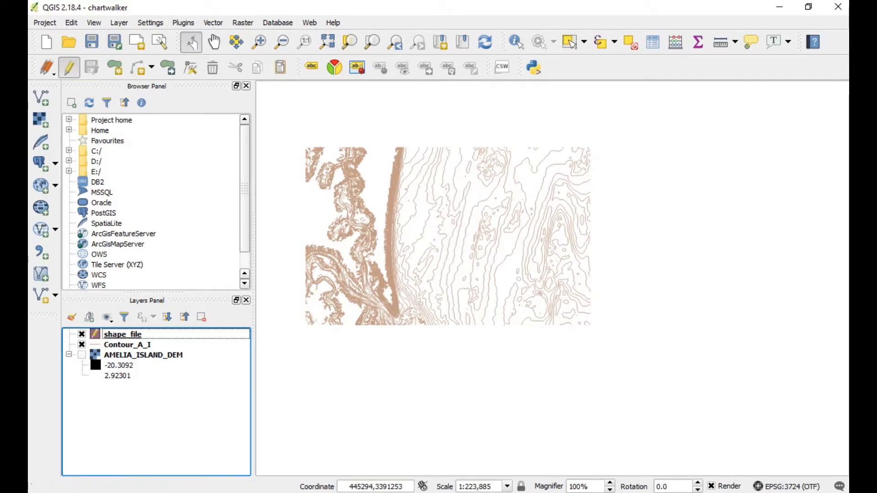
pyautogui.rightClick(116, 334)
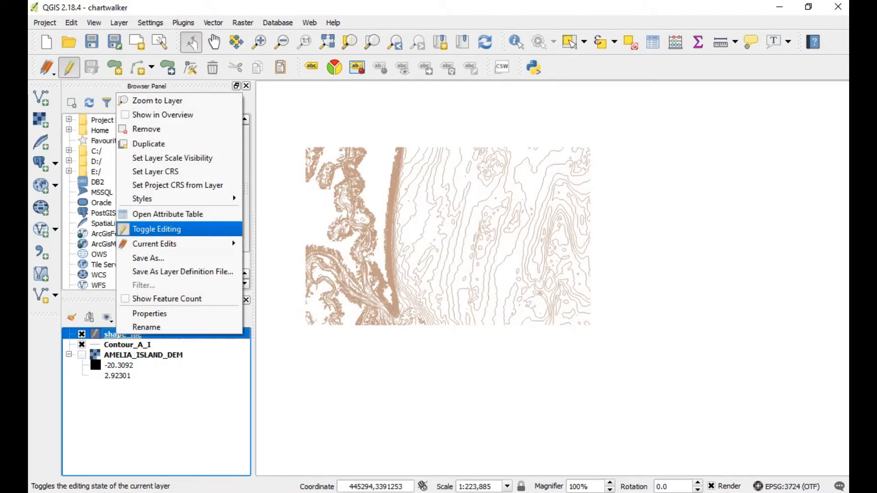
pyautogui.press('Escape')
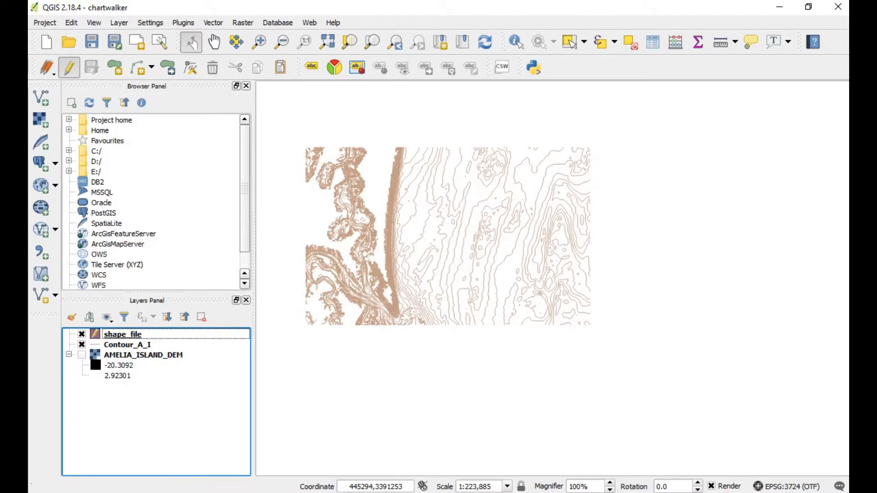
# - Draw a four-cornered polygon about 28 km wide and 19 km high over most of the contours, with id 1
pyautogui.hotkey('ctrl', '.')
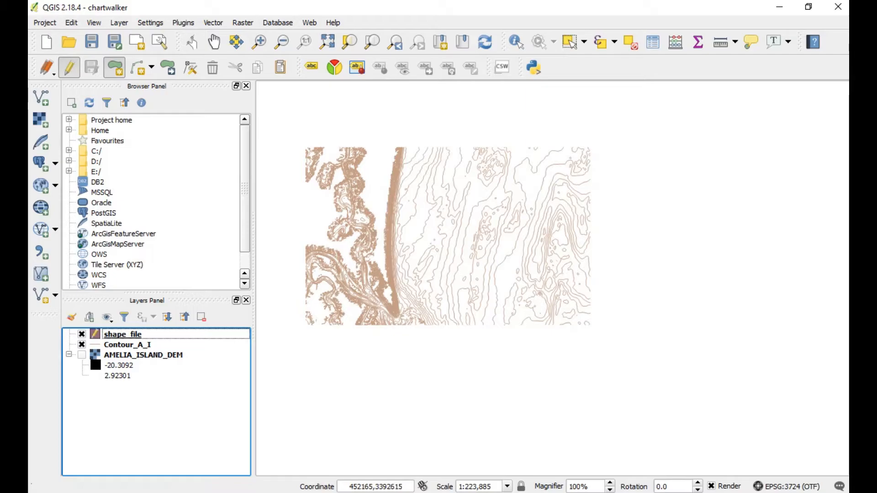
pyautogui.click(322, 130)
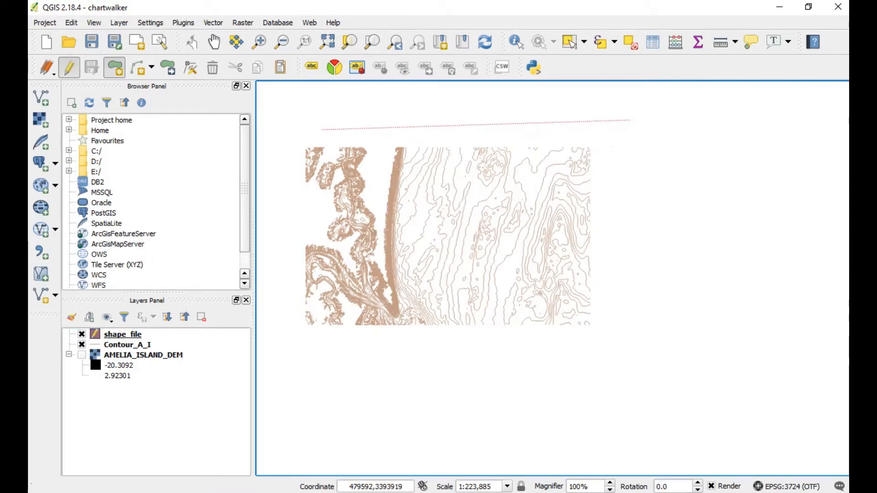
pyautogui.click(632, 120)
pyautogui.click(626, 337)
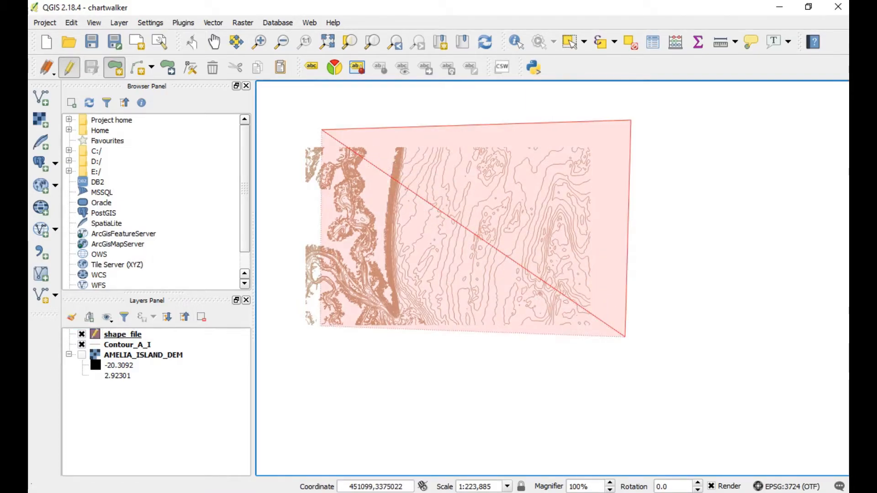
pyautogui.rightClick(321, 326)
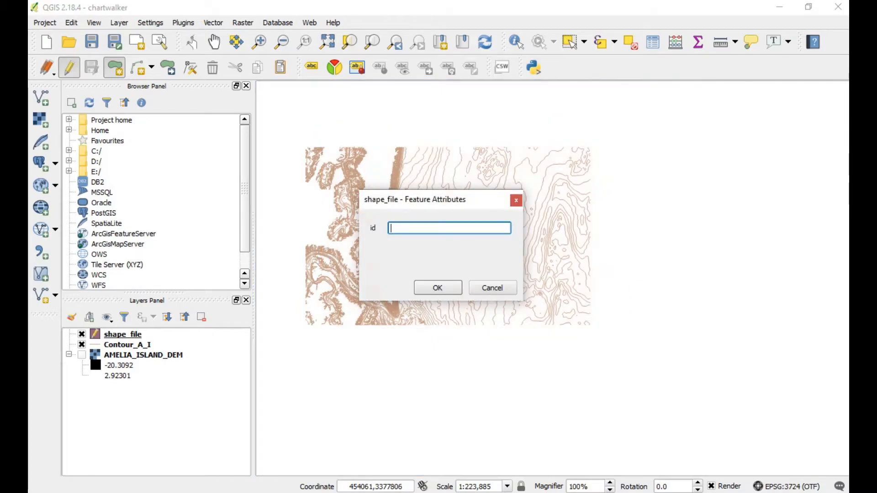
pyautogui.write('1')
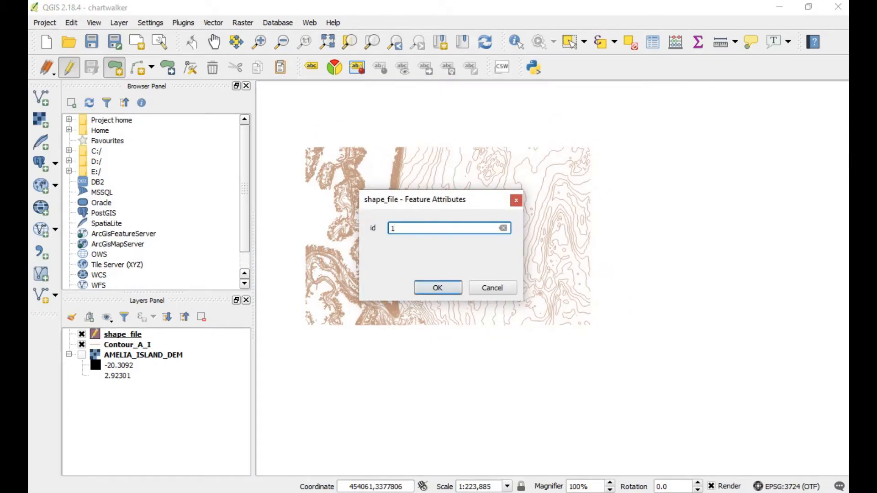
pyautogui.press('Return')
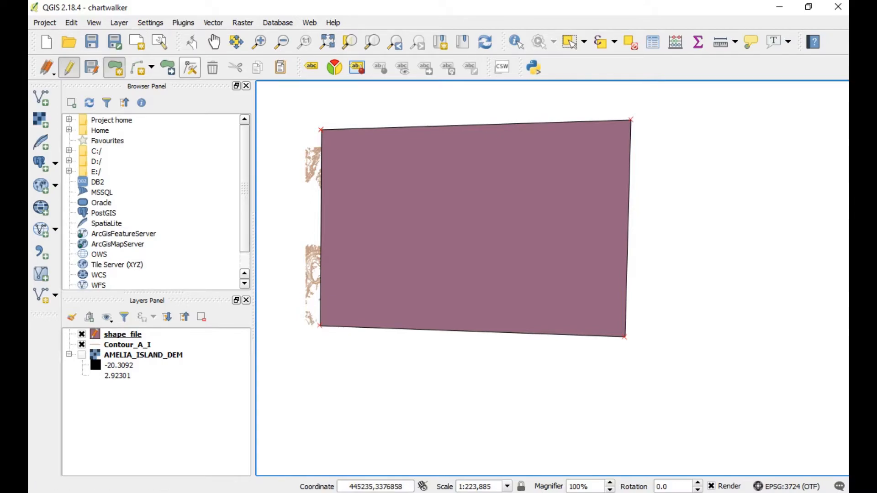
# - Open the new polygon's vertex coordinates with the Node tool and look through all its vertex rows
pyautogui.click(190, 68)
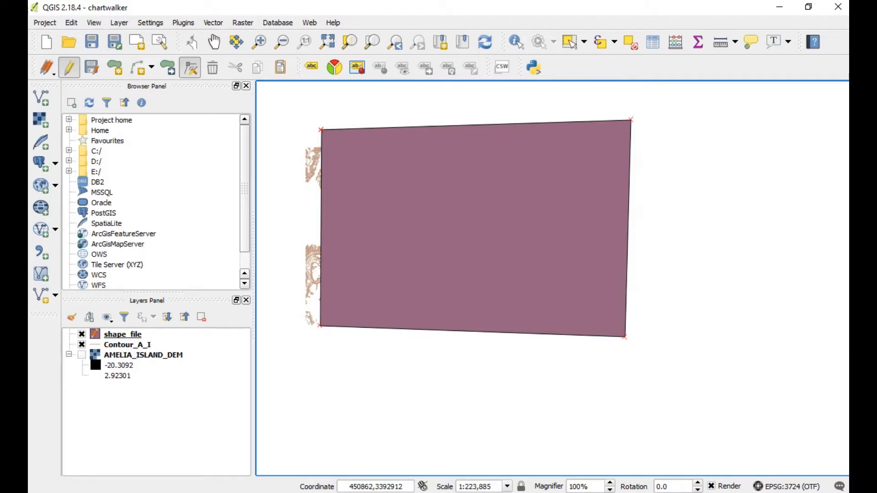
pyautogui.click(319, 131)
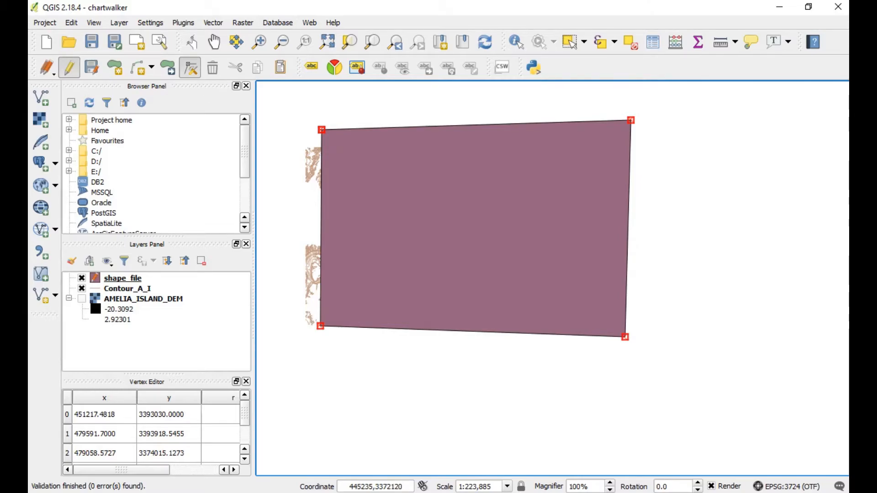
pyautogui.scroll(-2, 155, 434)
pyautogui.scroll(2, 156, 434)
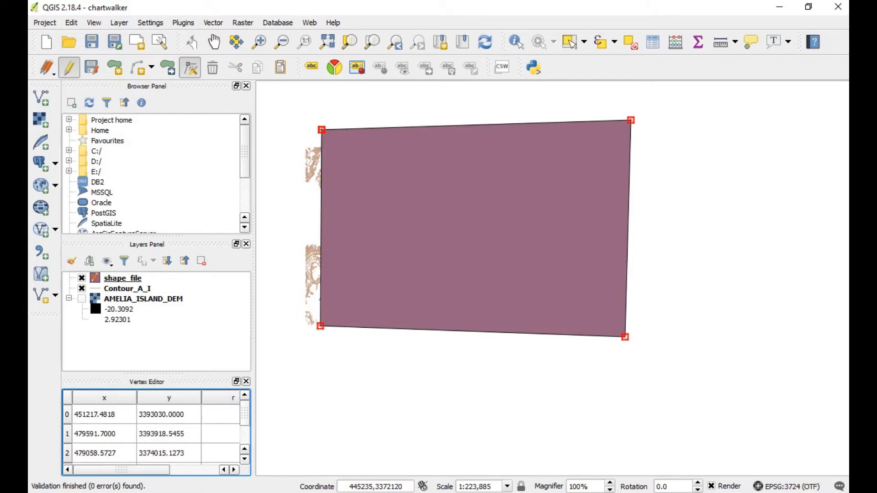
pyautogui.scroll(-2, 155, 434)
pyautogui.scroll(2, 155, 434)
pyautogui.scroll(-2, 155, 434)
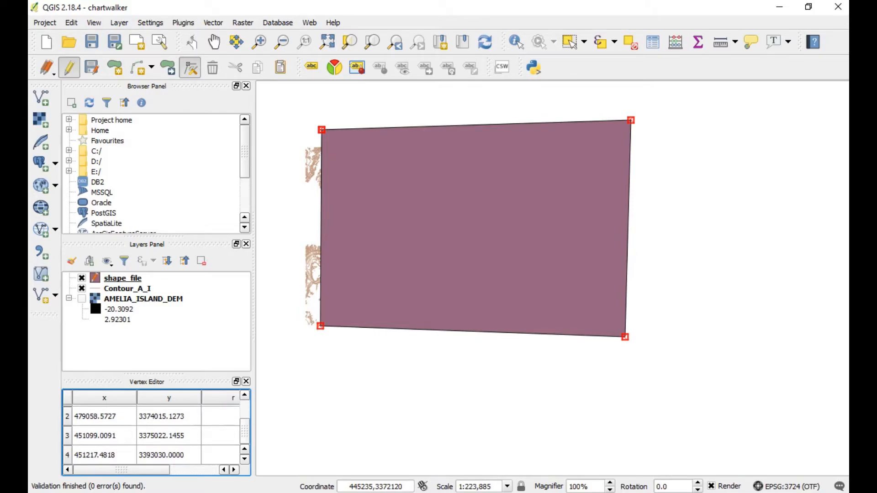
# - Select vertex rows 2, 1, 4 and 3 in turn to identify which polygon corner each one represents
pyautogui.click(104, 416)
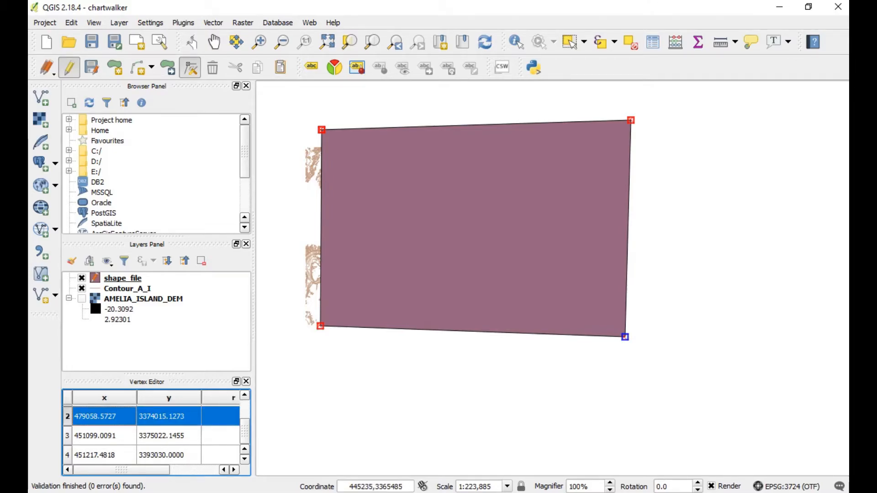
pyautogui.scroll(2, 155, 434)
pyautogui.click(104, 434)
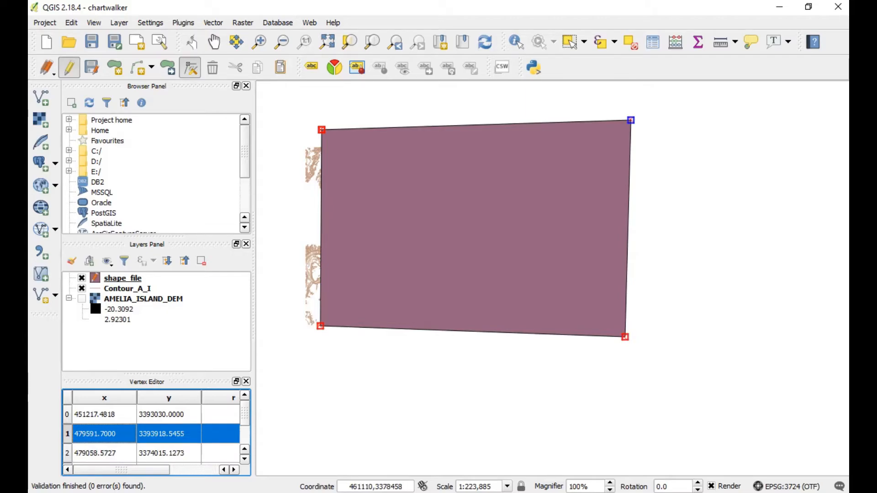
pyautogui.scroll(-2, 156, 434)
pyautogui.click(104, 456)
pyautogui.click(104, 435)
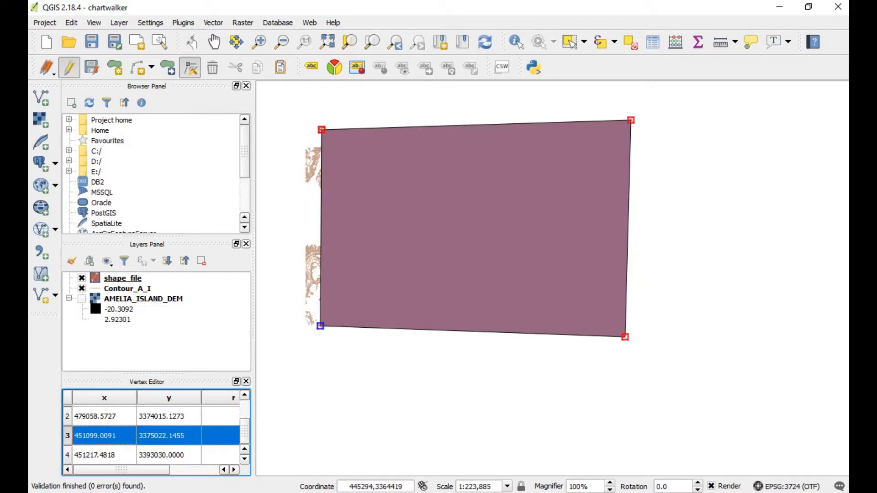
pyautogui.scroll(2, 156, 434)
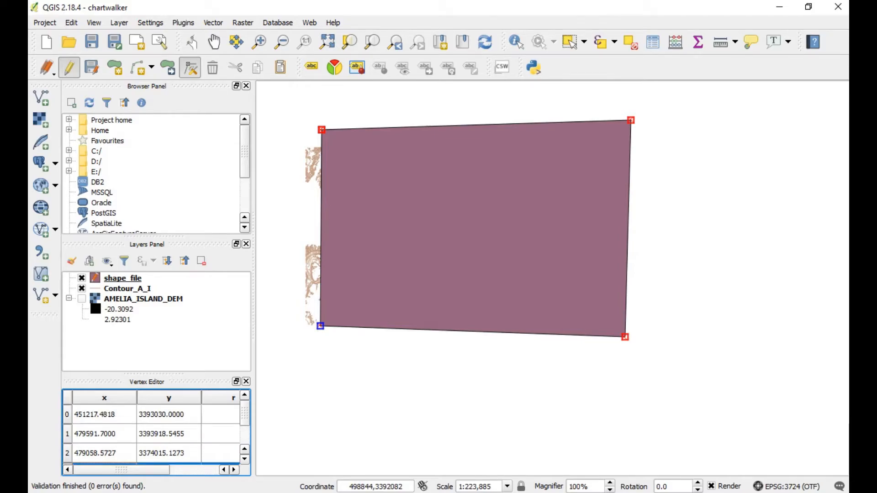
# - Bring up the coordinates document, shorten its window to uncover the vertex table, and compare its UTM values with the polygon's corners
pyautogui.hotkey('alt', 'Tab')
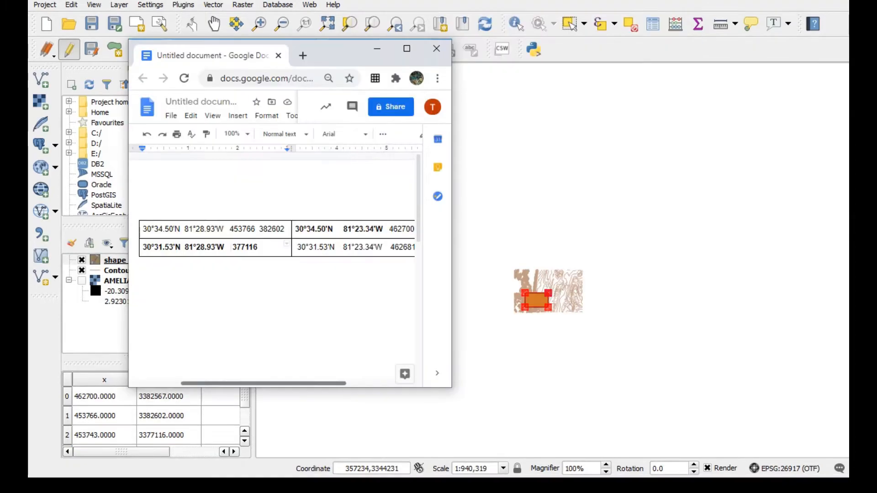
pyautogui.moveTo(361, 388); pyautogui.dragTo(362, 315)
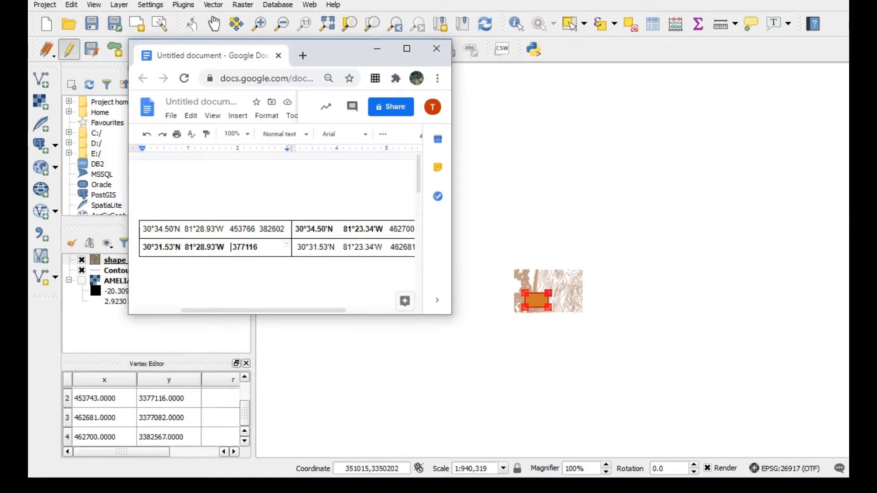
pyautogui.scroll(4, 537, 300)
pyautogui.scroll(-1, 537, 300)
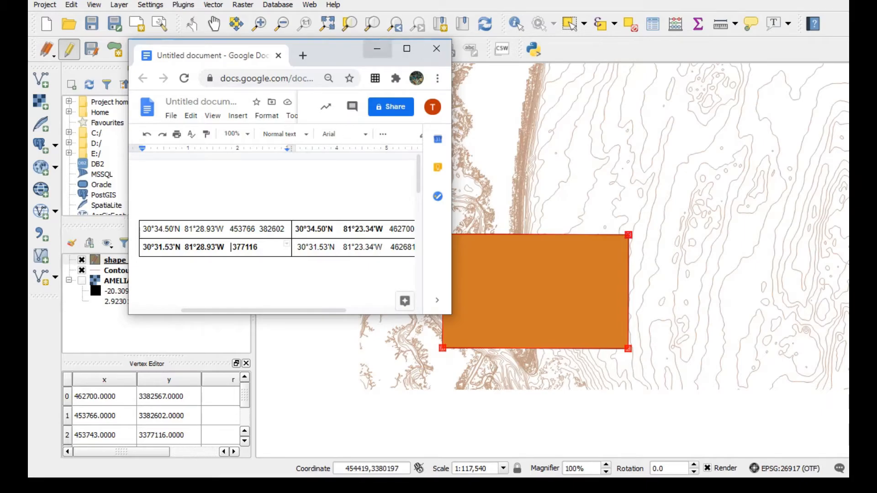
# - Put away the coordinates document, stop editing shape_file and save the polygon's vertex changes
pyautogui.click(377, 48)
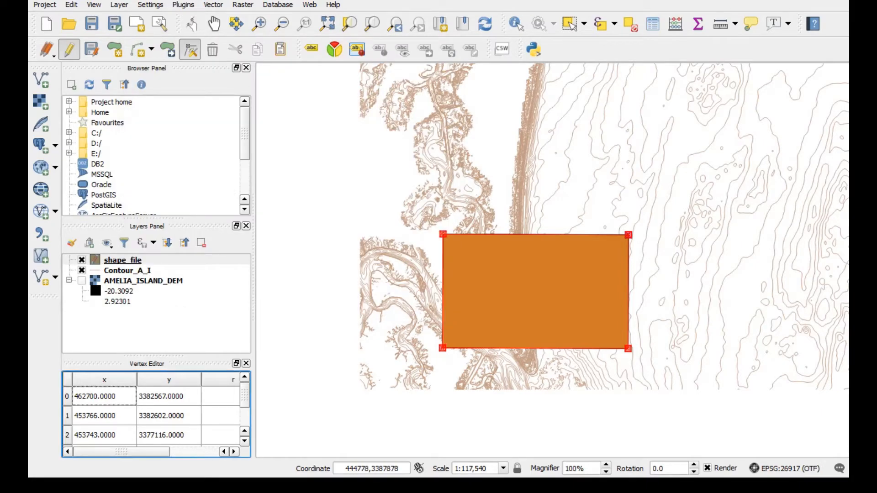
pyautogui.click(69, 49)
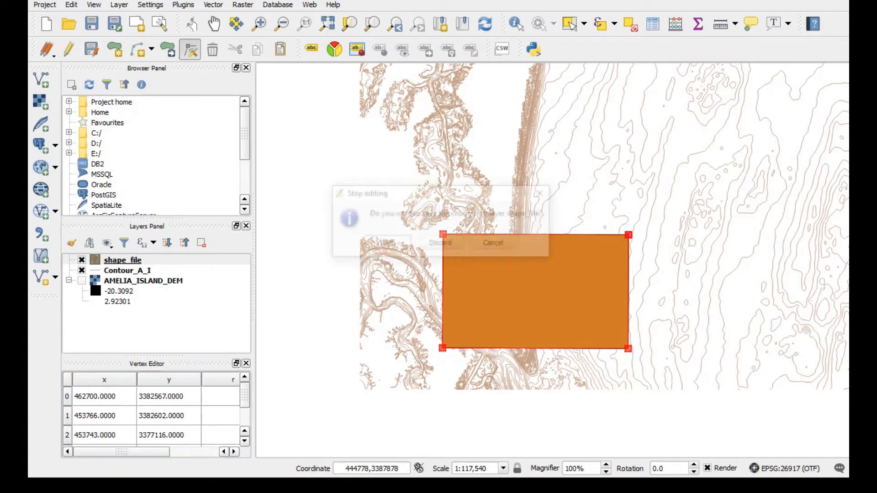
pyautogui.click(385, 244)
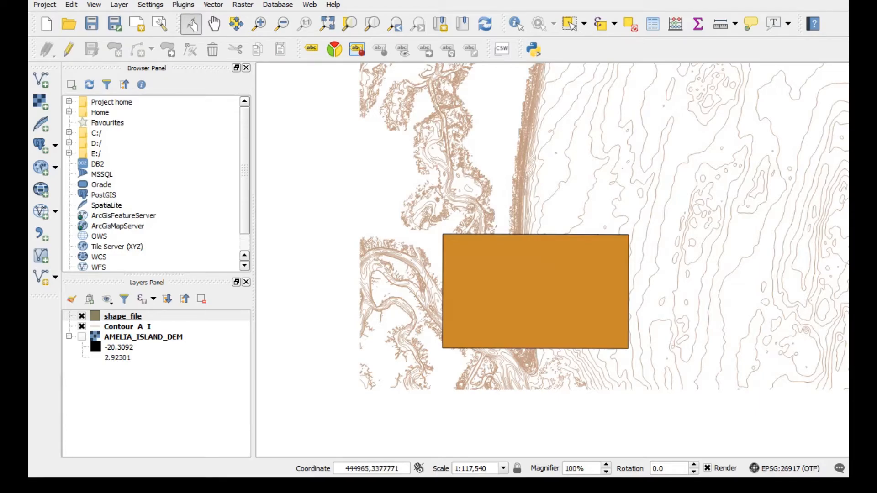
# - Make the simple fill of the shape_file layer fully transparent
pyautogui.rightClick(120, 316)
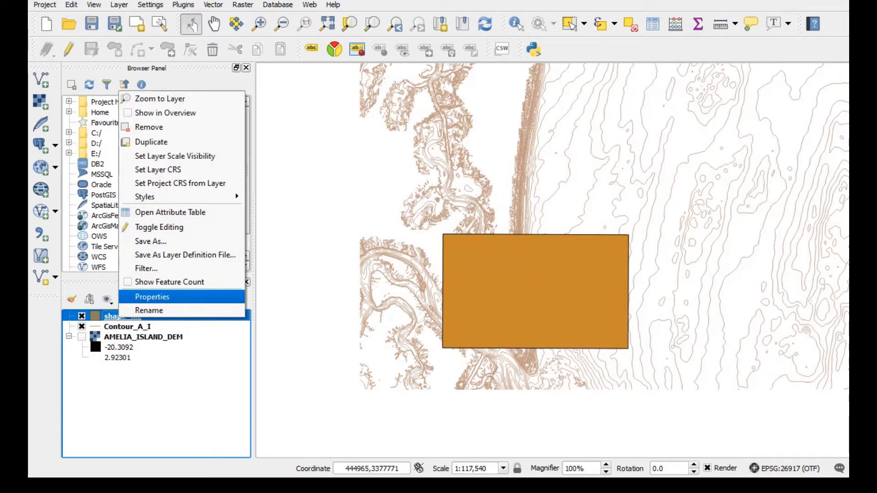
pyautogui.click(152, 297)
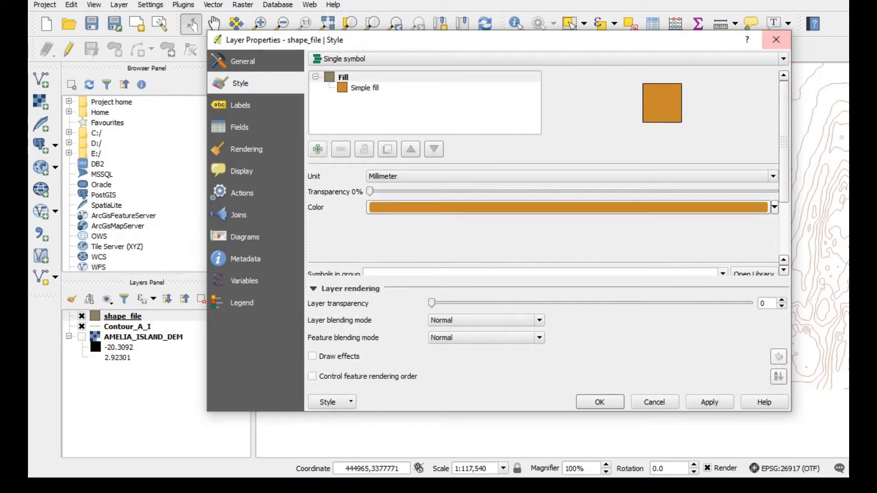
pyautogui.click(365, 88)
pyautogui.click(551, 199)
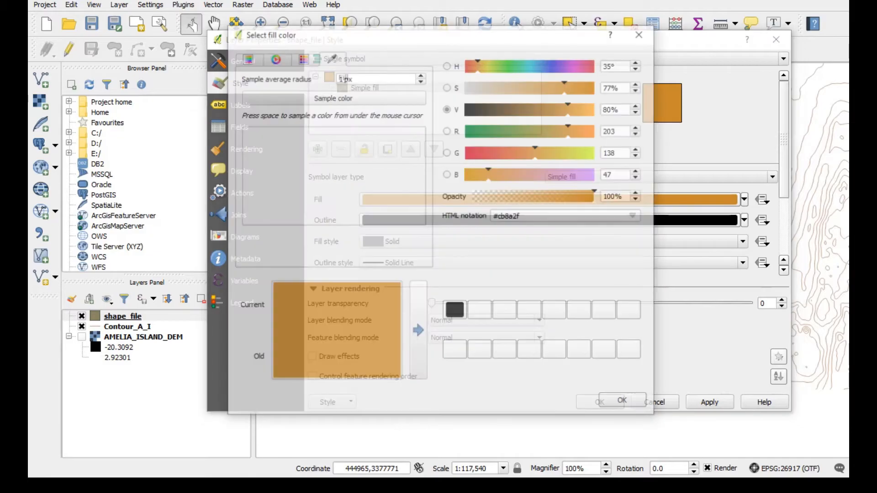
pyautogui.moveTo(595, 196); pyautogui.dragTo(472, 197)
pyautogui.click(625, 402)
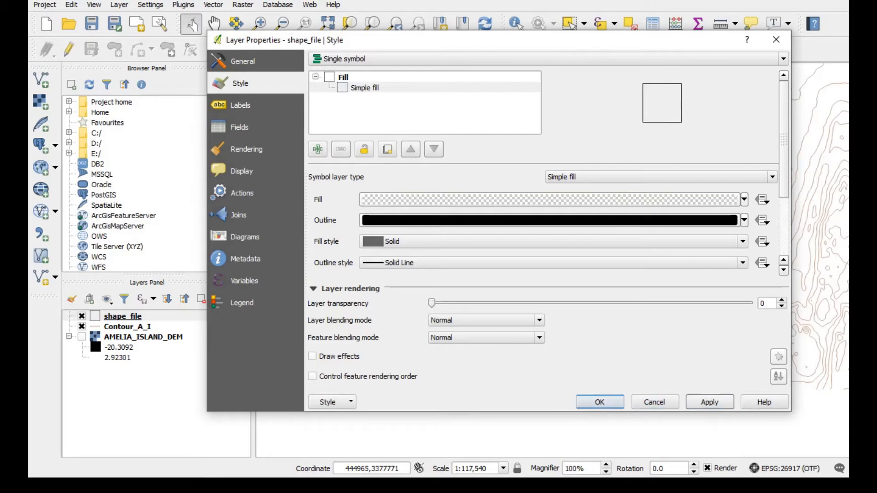
pyautogui.click(600, 402)
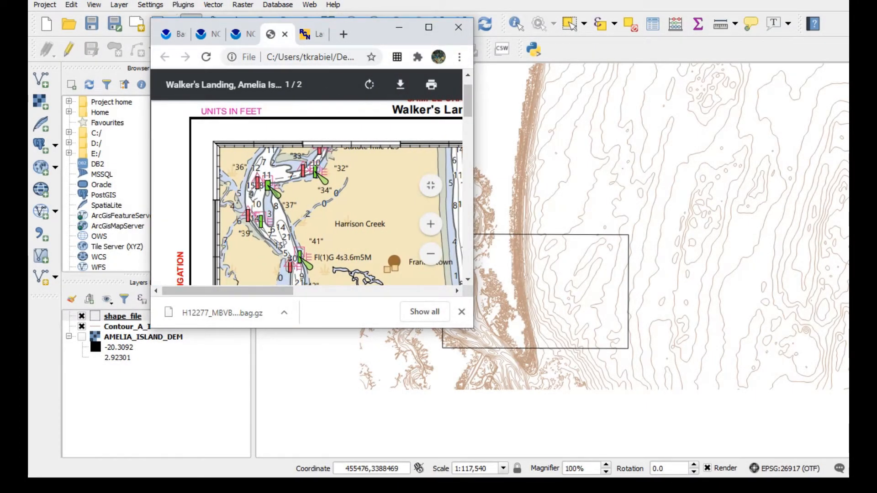
# - Compare the Walker's Landing chart with the polygon outline and examine the contours along the outline's edges
pyautogui.moveTo(364, 29); pyautogui.dragTo(265, 39)
pyautogui.scroll(2, 461, 242)
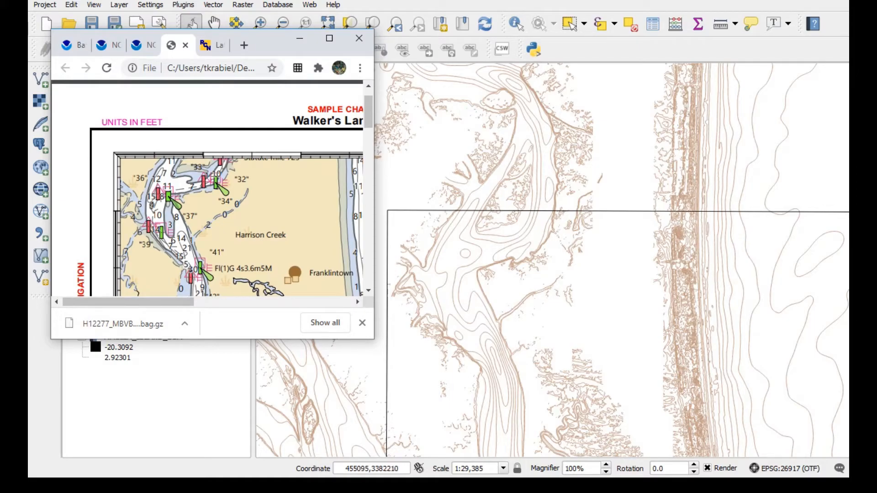
pyautogui.scroll(-6, 208, 187)
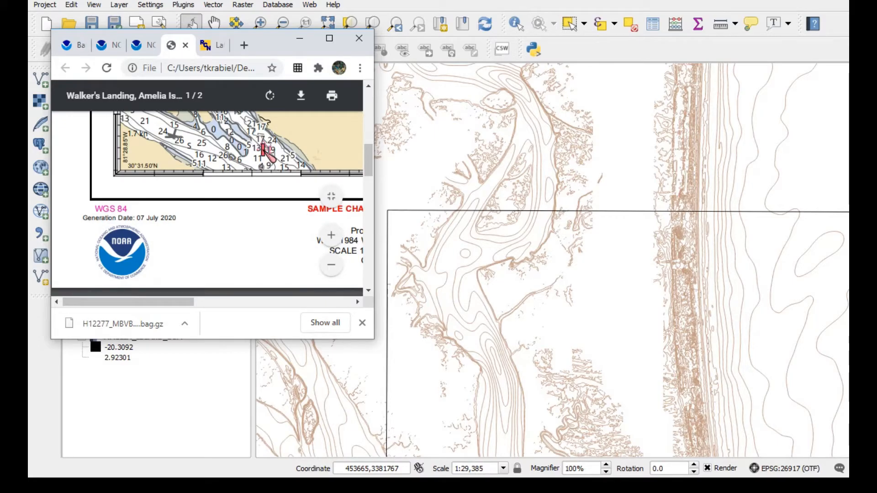
pyautogui.scroll(-1, 327, 410)
pyautogui.moveTo(322, 427); pyautogui.dragTo(319, 281)
pyautogui.moveTo(387, 408); pyautogui.dragTo(376, 323)
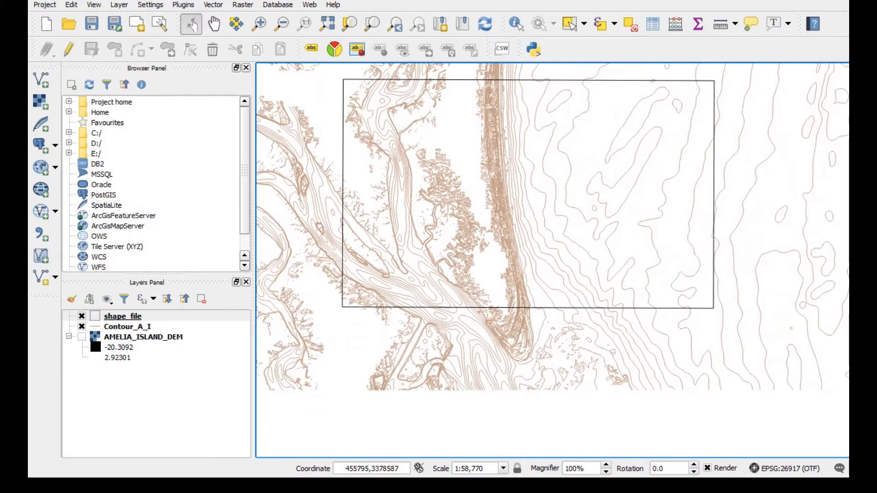
pyautogui.scroll(-1, 438, 238)
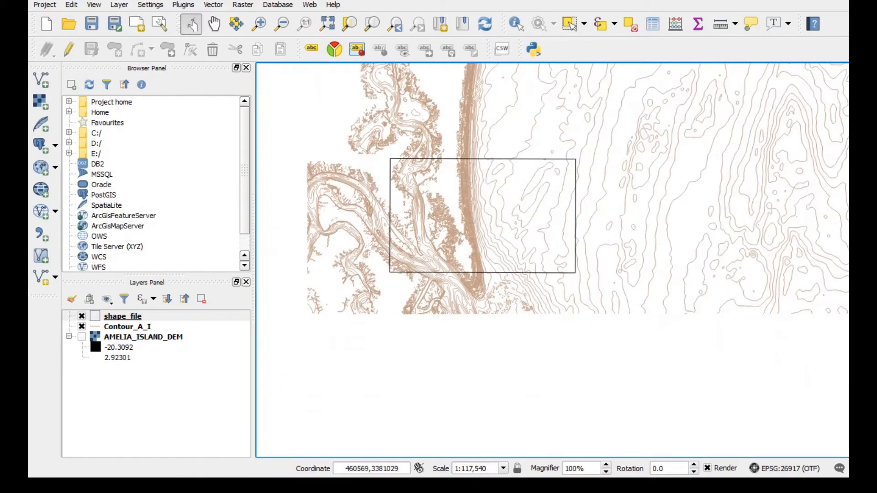
pyautogui.moveTo(526, 195); pyautogui.dragTo(457, 219)
pyautogui.moveTo(408, 253); pyautogui.dragTo(485, 234)
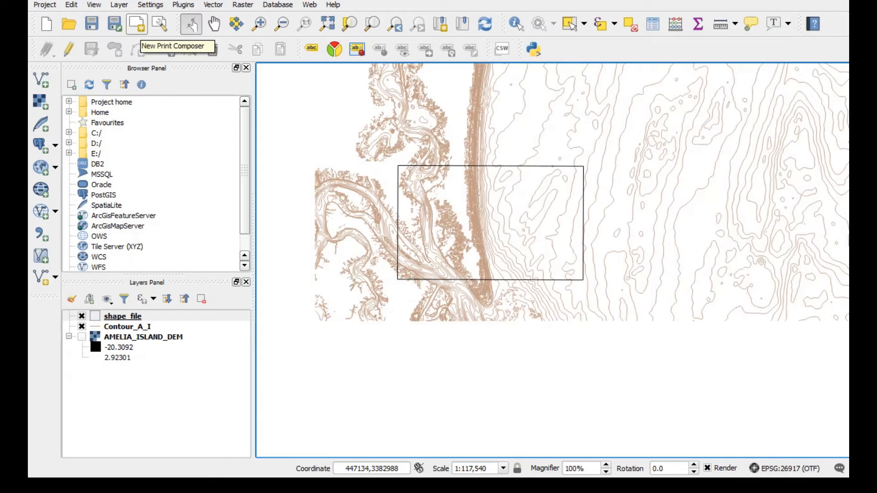
# - Create a new print composer titled a_i and maximize its window
pyautogui.click(137, 24)
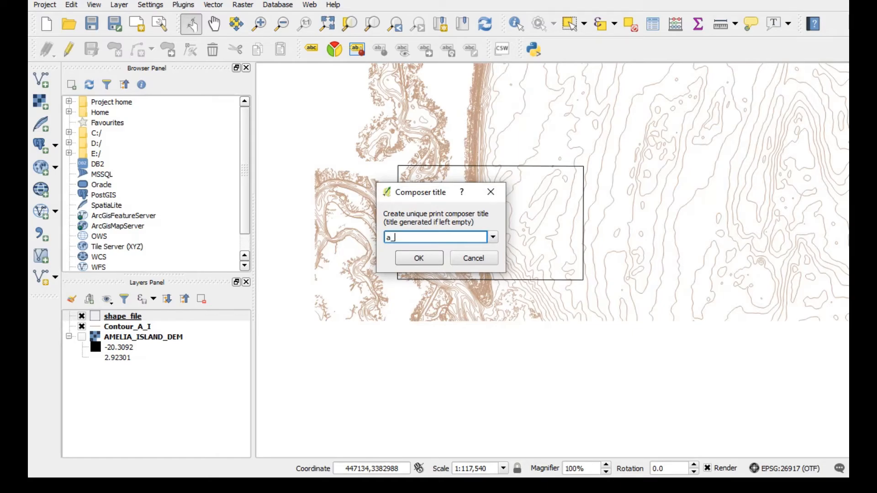
pyautogui.write('a_i')
pyautogui.click(419, 258)
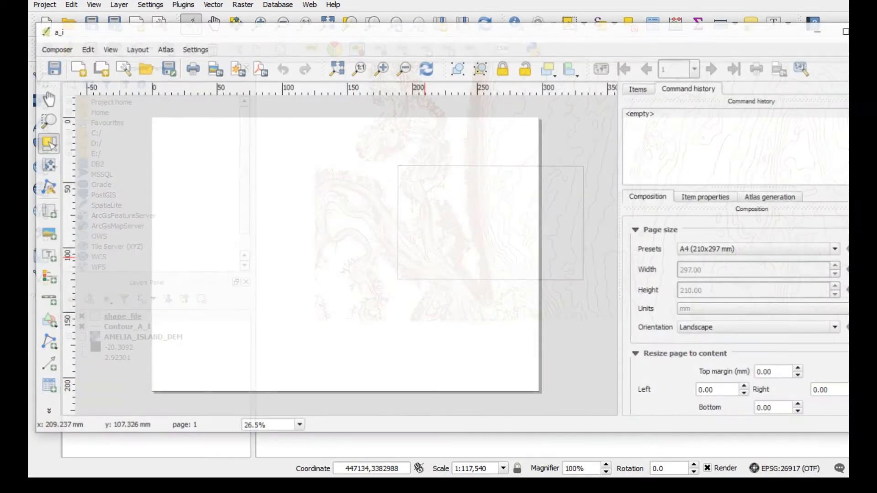
pyautogui.moveTo(744, 34); pyautogui.dragTo(667, 35)
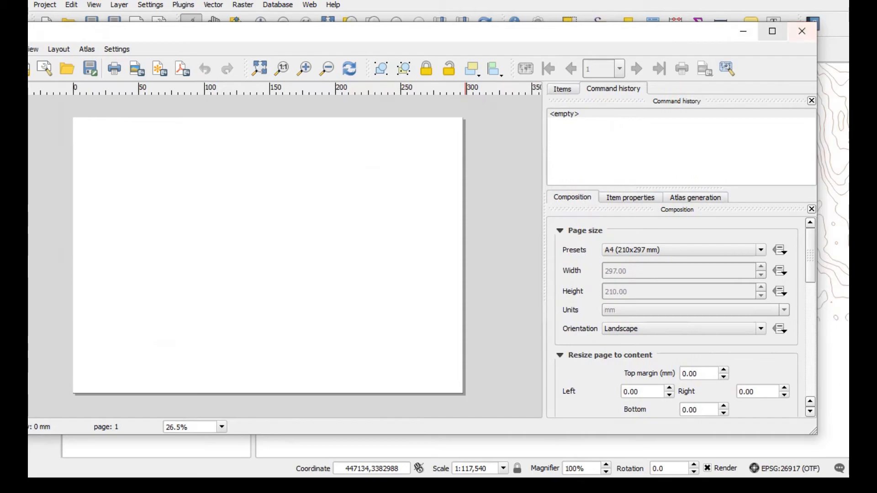
pyautogui.click(773, 31)
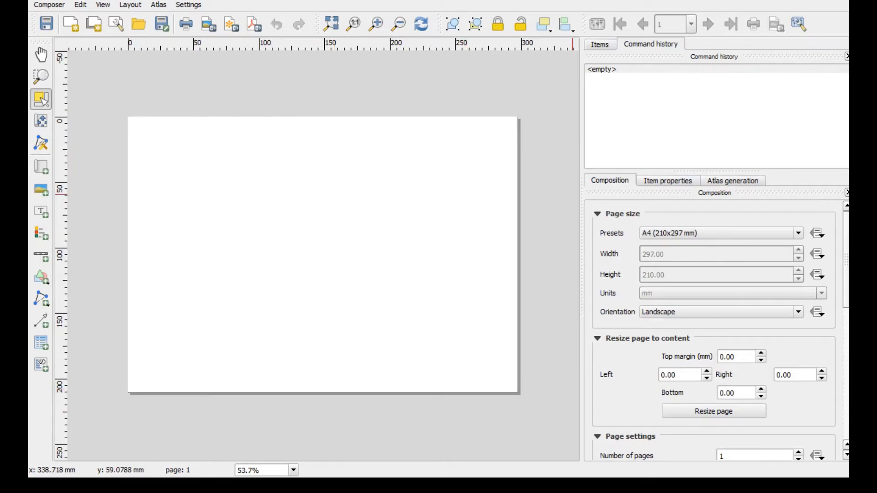
# - Set the composition to a custom page size 12 inches wide and 12 inches high
pyautogui.click(719, 233)
pyautogui.click(720, 233)
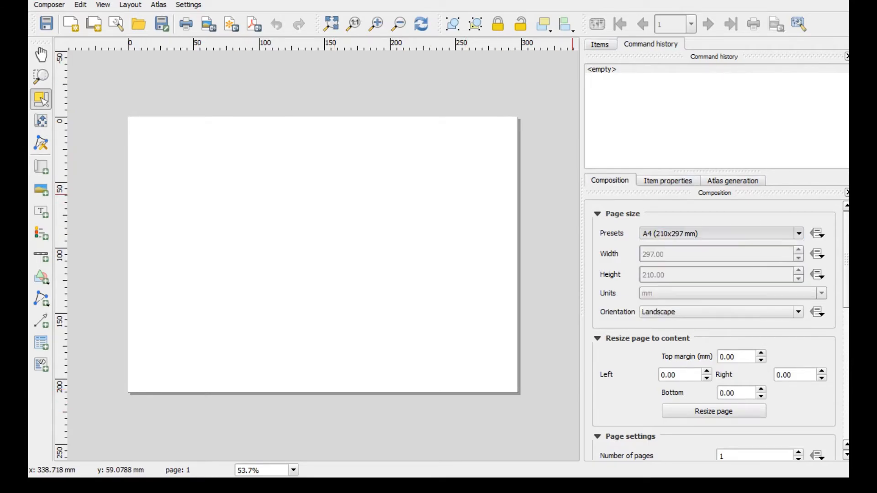
pyautogui.click(719, 234)
pyautogui.click(672, 245)
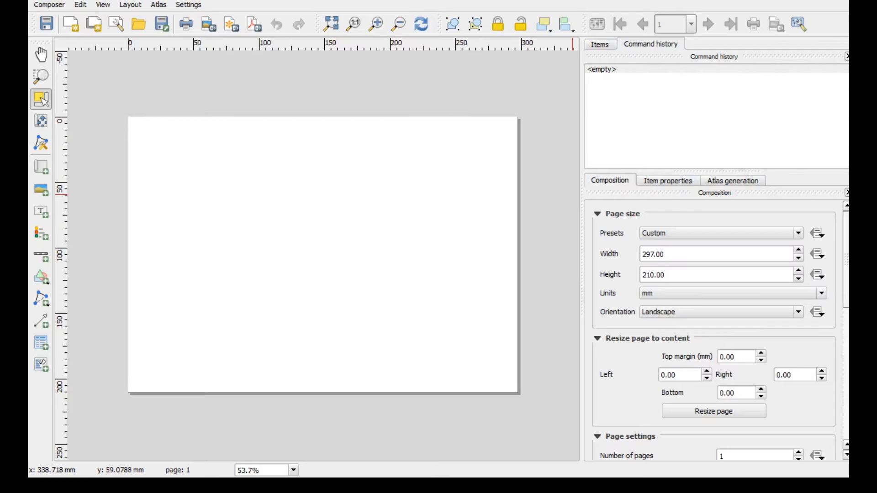
pyautogui.click(731, 293)
pyautogui.click(662, 315)
pyautogui.click(662, 254)
pyautogui.doubleClick(662, 254)
pyautogui.write('12')
pyautogui.press('Tab')
pyautogui.write('1')
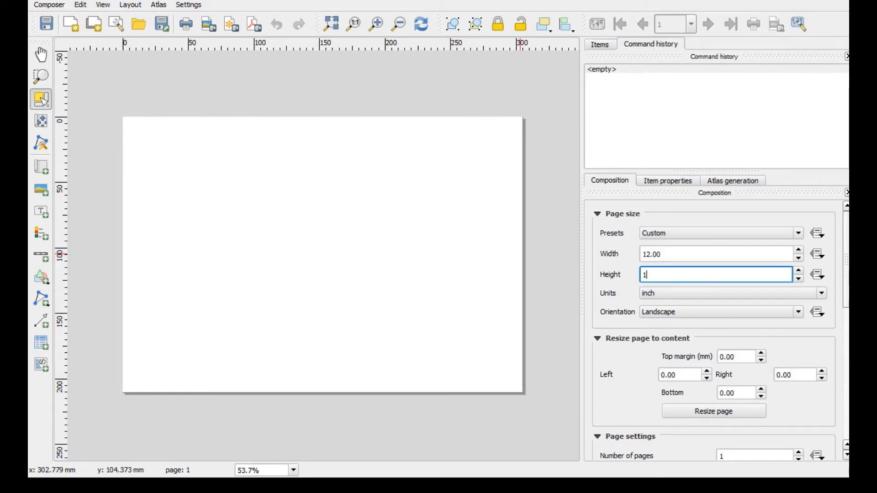
pyautogui.write('2')
pyautogui.press('Return')
pyautogui.scroll(-2, 322, 238)
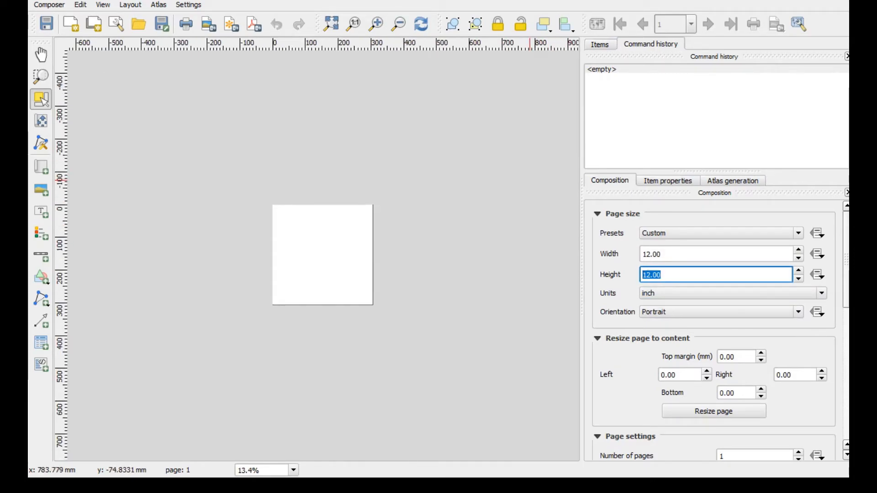
pyautogui.scroll(1, 333, 255)
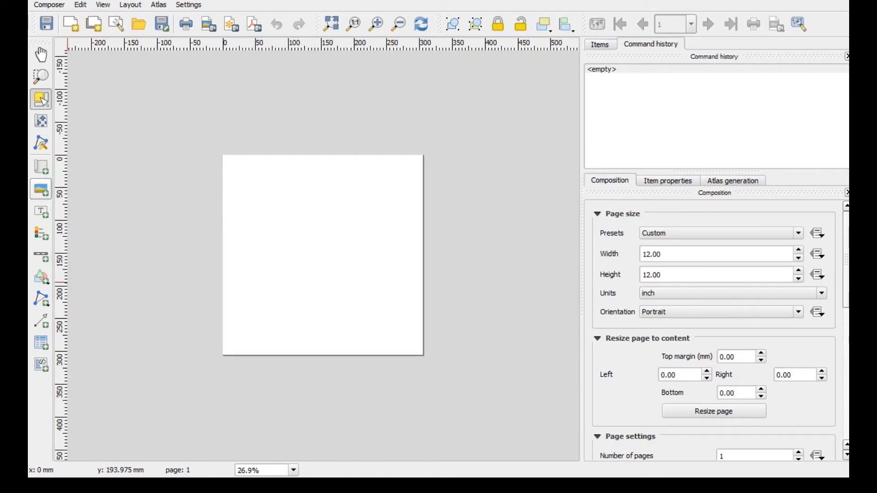
# - Add a map item covering nearly the whole page
pyautogui.click(42, 167)
pyautogui.moveTo(221, 156); pyautogui.dragTo(414, 347)
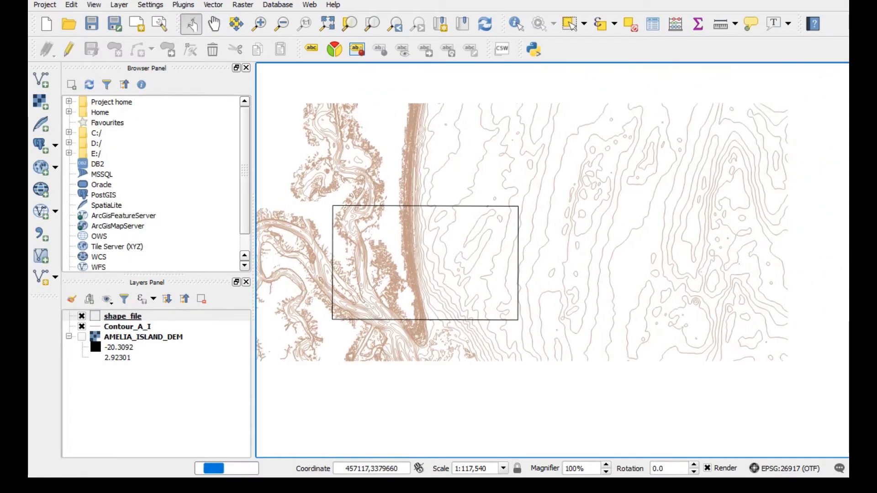
# - Replace the composer's map with a full-page map that shows a closer view of the polygon area from the main canvas
pyautogui.scroll(1, 553, 260)
pyautogui.moveTo(412, 279); pyautogui.dragTo(476, 280)
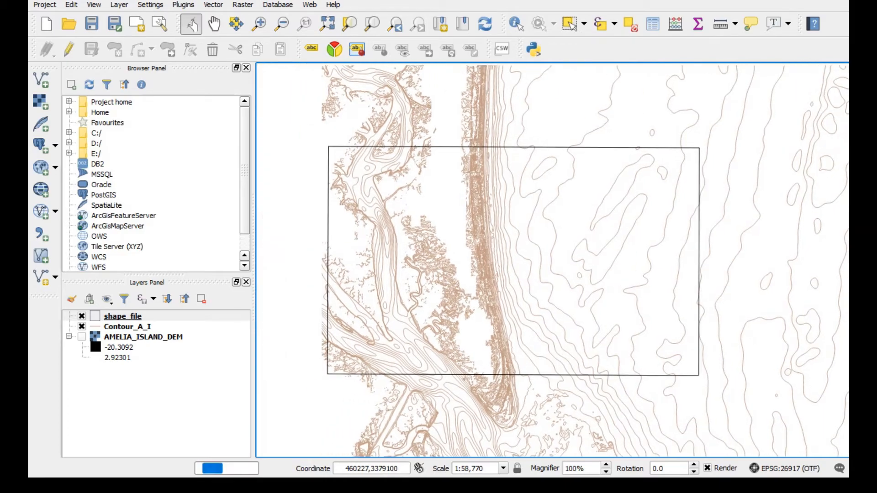
pyautogui.scroll(1, 596, 293)
pyautogui.scroll(-1, 553, 261)
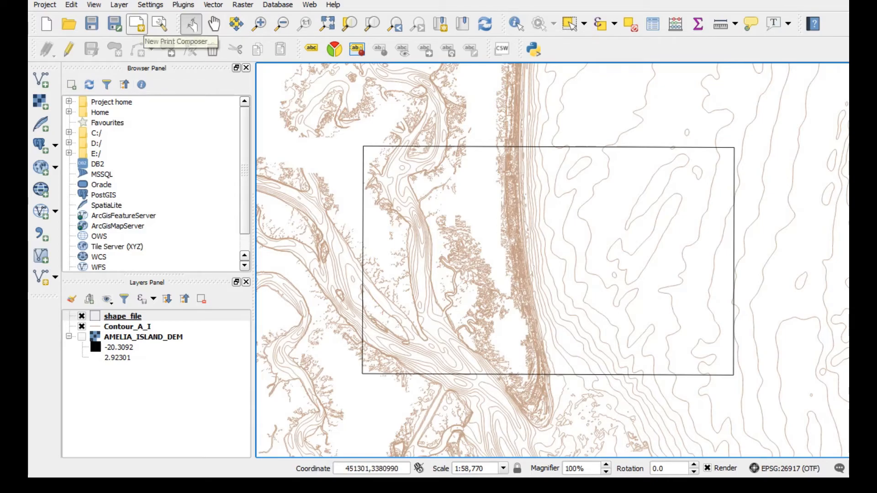
pyautogui.click(137, 24)
pyautogui.press('Escape')
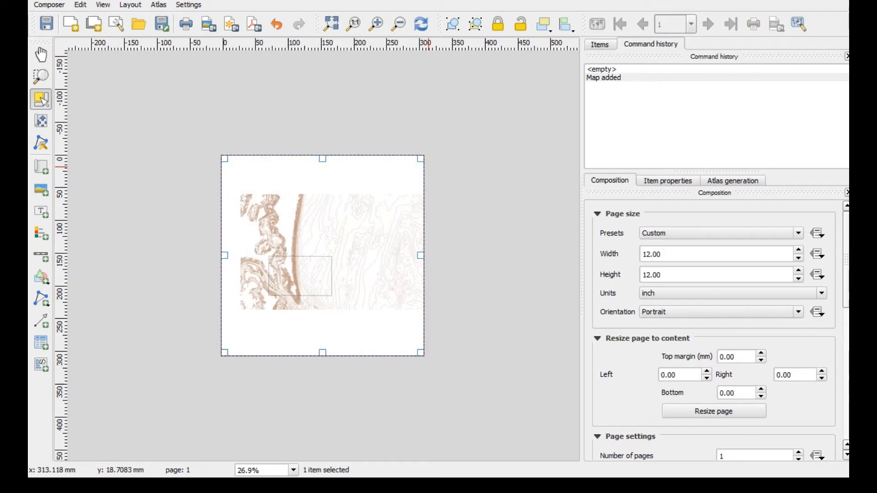
pyautogui.press('Delete')
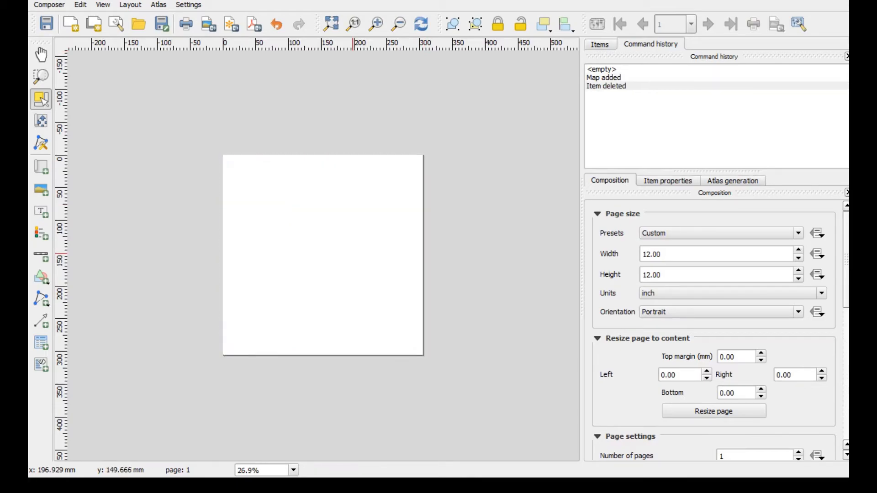
pyautogui.press('m')
pyautogui.moveTo(223, 156); pyautogui.dragTo(425, 357)
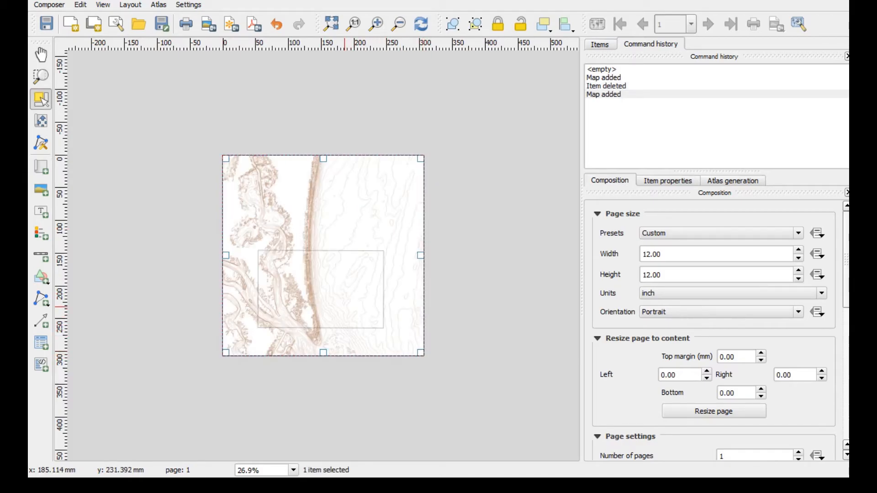
# - Adjust the map item's size and move it off the page onto the empty area to its left
pyautogui.moveTo(366, 329); pyautogui.dragTo(240, 247)
pyautogui.moveTo(308, 287); pyautogui.dragTo(208, 254)
pyautogui.moveTo(245, 296); pyautogui.dragTo(280, 256)
pyautogui.moveTo(237, 248); pyautogui.dragTo(233, 321)
pyautogui.moveTo(213, 98); pyautogui.dragTo(213, 165)
pyautogui.moveTo(307, 210); pyautogui.dragTo(287, 217)
pyautogui.moveTo(234, 238); pyautogui.dragTo(242, 307)
pyautogui.moveTo(202, 173); pyautogui.dragTo(201, 136)
pyautogui.moveTo(202, 210); pyautogui.dragTo(223, 216)
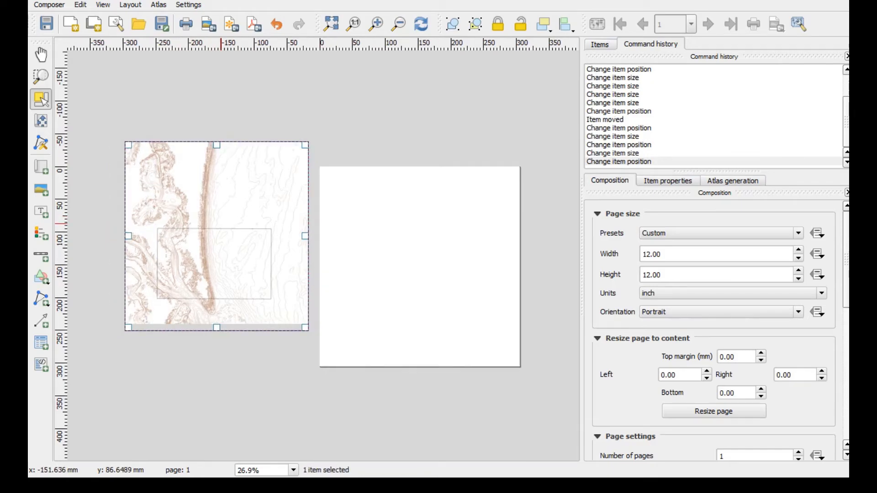
# - Deselect the map and place two vertical and two horizontal guides just inside the four page edges
pyautogui.hotkey('ctrl', 'shift', 'a')
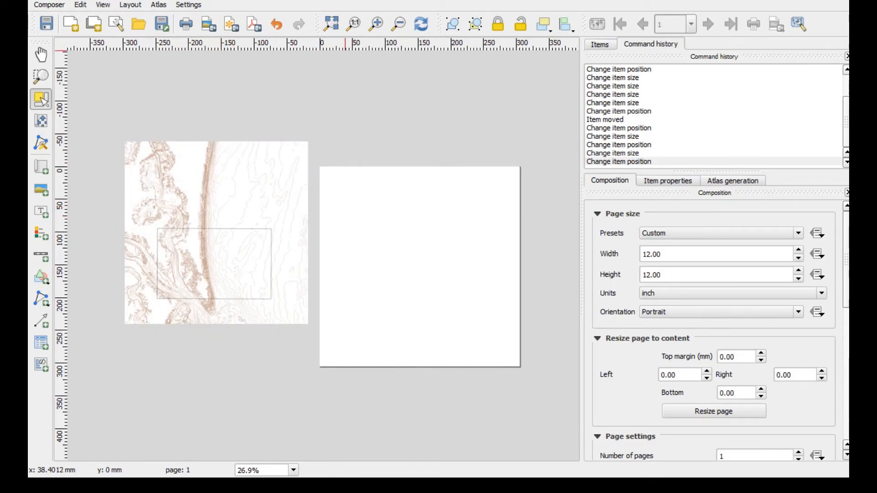
pyautogui.moveTo(345, 46); pyautogui.dragTo(324, 46)
pyautogui.moveTo(61, 140); pyautogui.dragTo(61, 171)
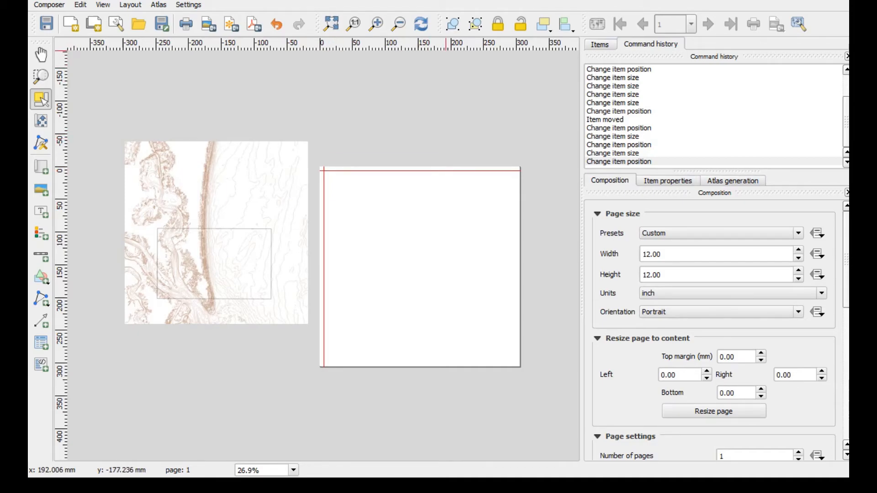
pyautogui.moveTo(444, 45); pyautogui.dragTo(517, 46)
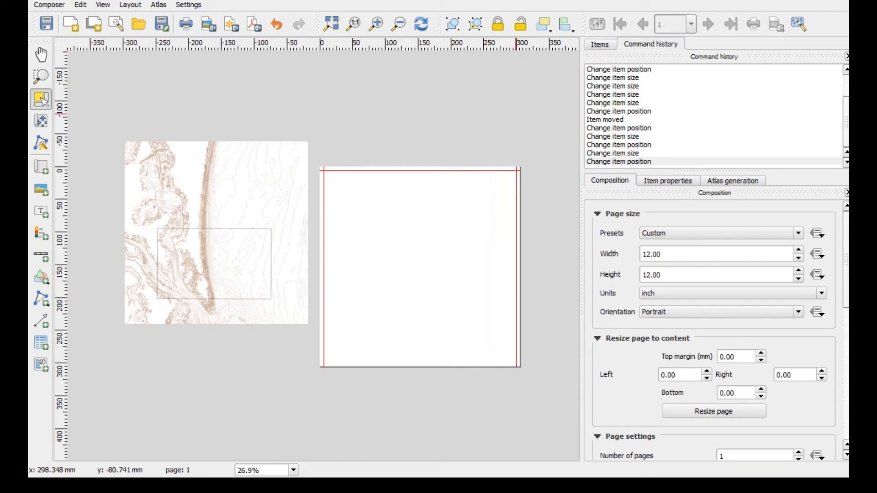
pyautogui.moveTo(60, 367); pyautogui.dragTo(61, 364)
# - Move the map item back over the page, enlarge it past all four page edges, and deselect it
pyautogui.moveTo(233, 244); pyautogui.dragTo(404, 237)
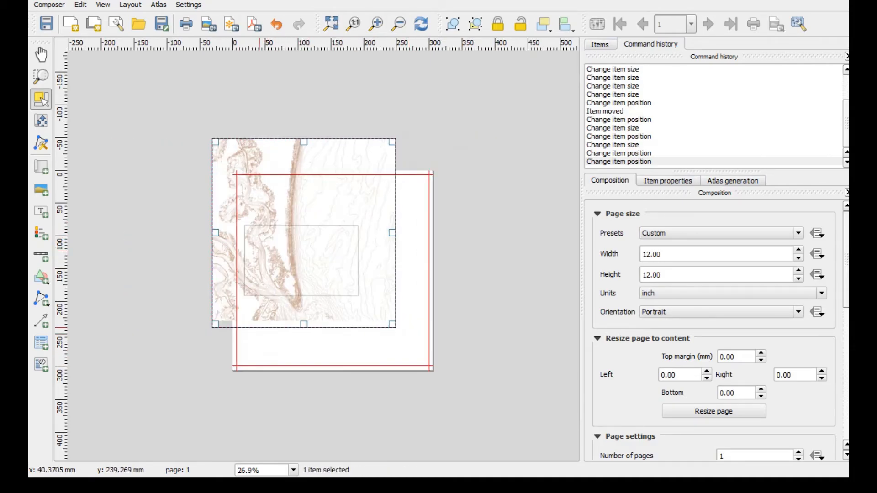
pyautogui.moveTo(209, 323); pyautogui.dragTo(160, 379)
pyautogui.moveTo(184, 341); pyautogui.dragTo(205, 343)
pyautogui.moveTo(440, 371); pyautogui.dragTo(441, 349)
pyautogui.moveTo(449, 388); pyautogui.dragTo(456, 409)
pyautogui.moveTo(445, 369); pyautogui.dragTo(443, 347)
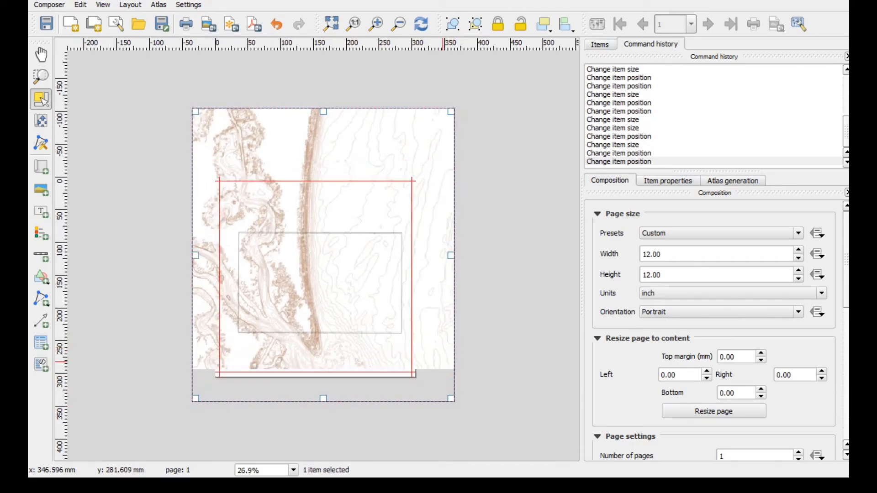
pyautogui.moveTo(459, 409); pyautogui.dragTo(459, 413)
pyautogui.moveTo(437, 351); pyautogui.dragTo(432, 350)
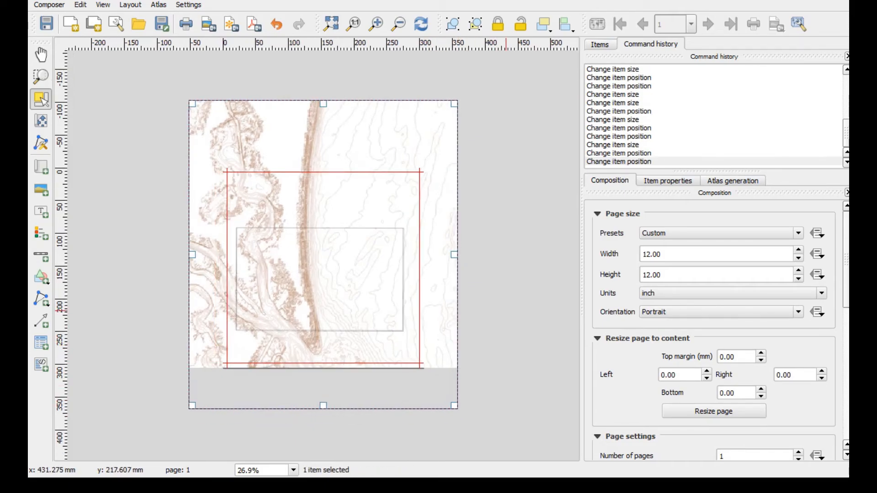
pyautogui.click(496, 312)
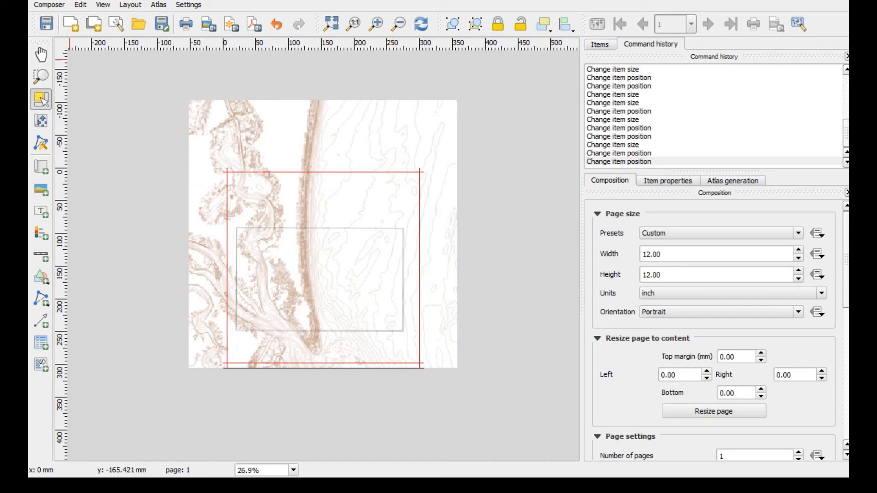
# - Export the composition as an SVG file named Amelia_Contours in the INTRUCTABLES folder, dismissing the SVG warning
pyautogui.click(49, 5)
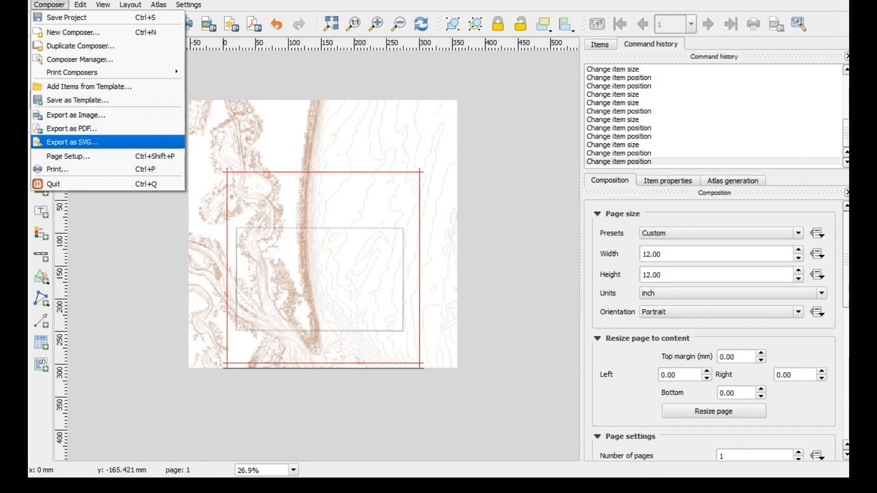
pyautogui.click(72, 142)
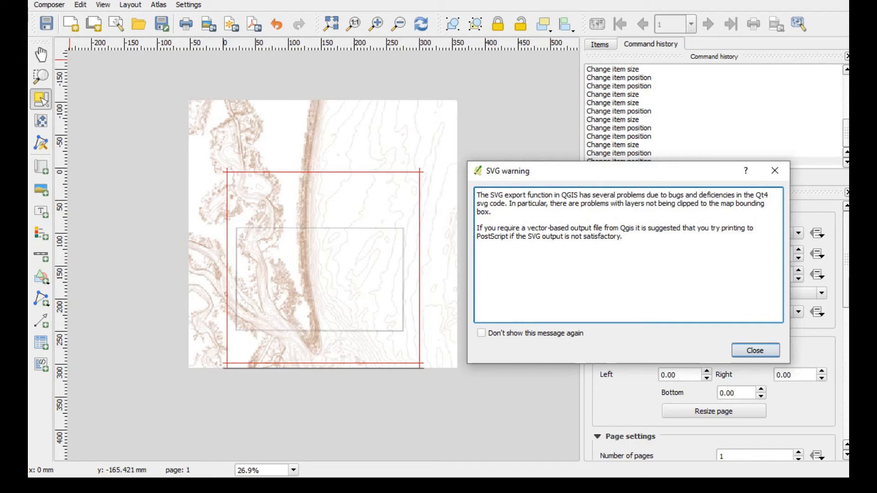
pyautogui.click(755, 350)
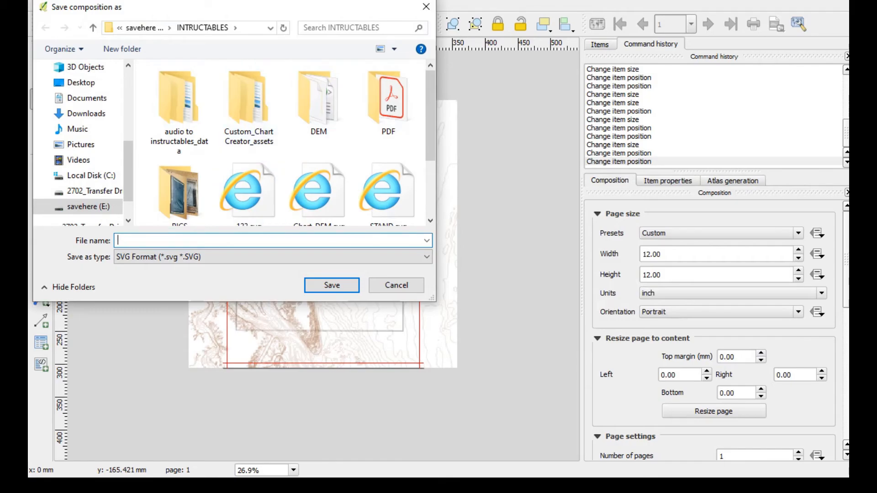
pyautogui.write('Amelia_Contours')
pyautogui.press('Return')
pyautogui.click(302, 167)
pyautogui.press('Return')
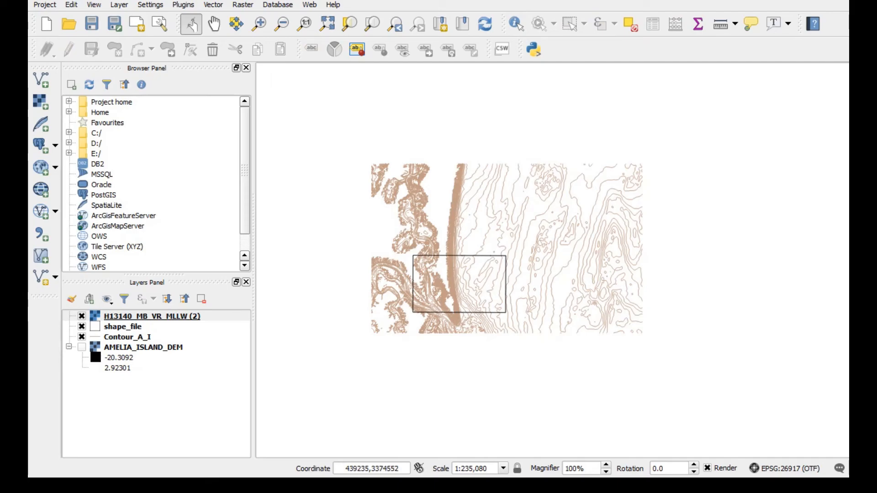
# - Hide the Contour_A_I and shape_file layers in the main QGIS window and show the full H13140_MB_VR_MLLW (2) raster
pyautogui.click(82, 337)
pyautogui.click(81, 326)
pyautogui.rightClick(147, 315)
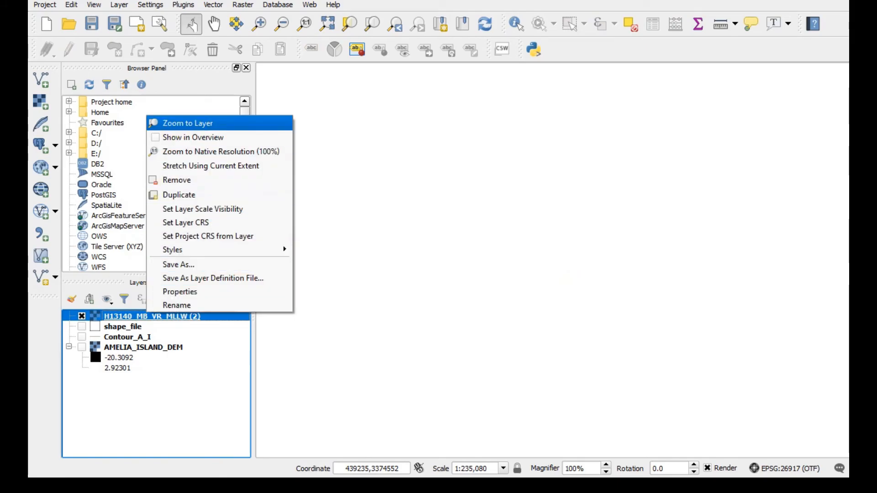
pyautogui.click(187, 122)
pyautogui.scroll(2, 588, 240)
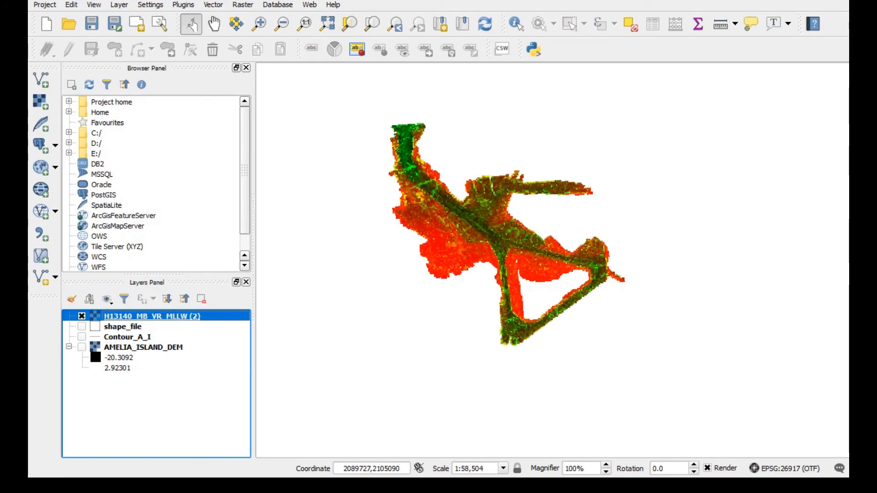
pyautogui.scroll(-1, 497, 248)
pyautogui.moveTo(545, 205); pyautogui.dragTo(588, 297)
pyautogui.scroll(3, 553, 260)
pyautogui.scroll(1, 553, 260)
pyautogui.scroll(-4, 417, 332)
pyautogui.scroll(-1, 416, 332)
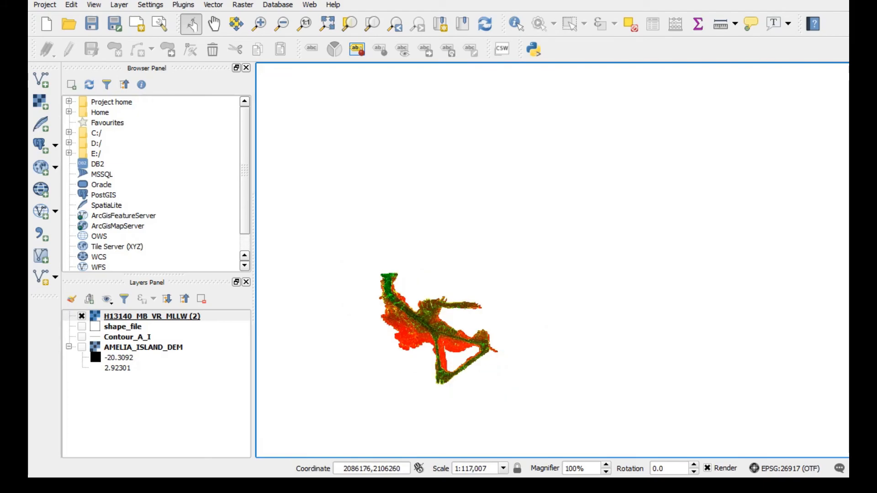
pyautogui.scroll(1, 418, 329)
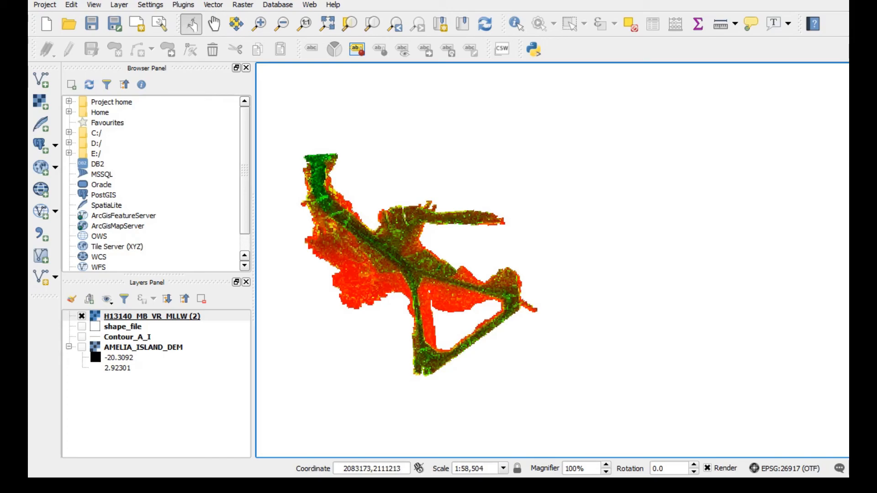
# - Start the raster Contour extraction with H13140_MB_VR_MLLW (2) as the input raster
pyautogui.click(119, 5)
pyautogui.moveTo(184, 5)
pyautogui.moveTo(213, 5)
pyautogui.moveTo(243, 5)
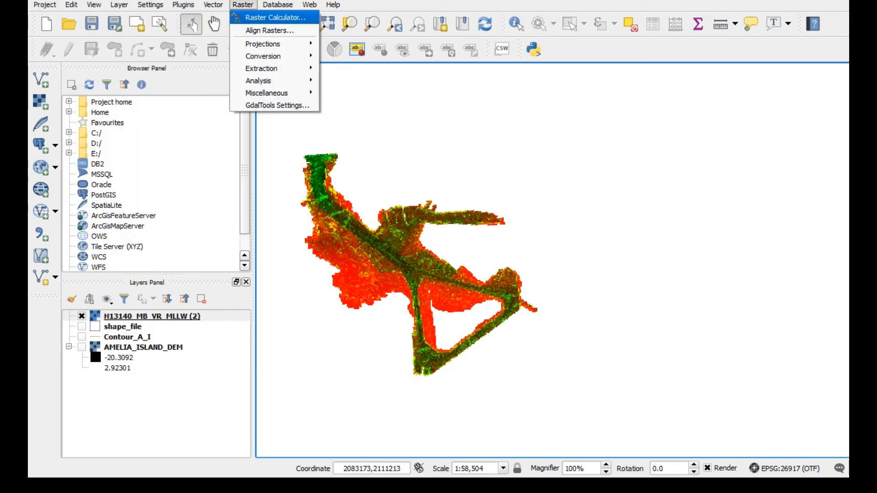
pyautogui.moveTo(274, 68)
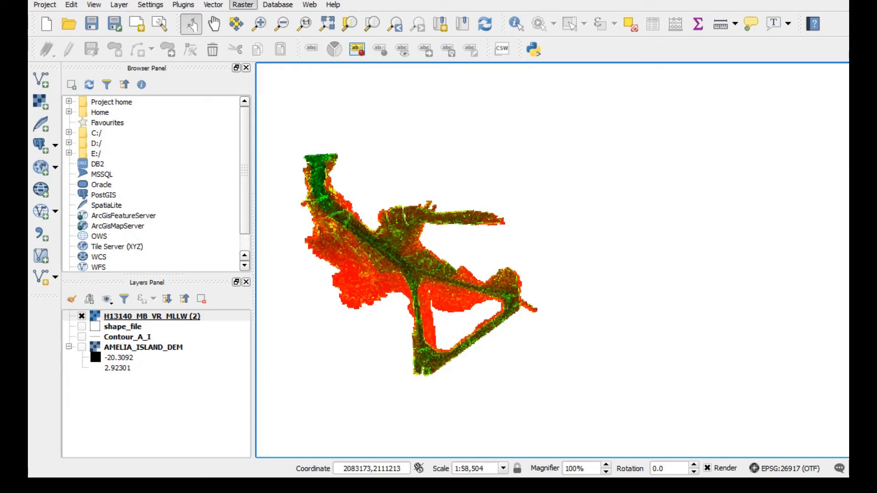
pyautogui.click(348, 68)
pyautogui.click(544, 155)
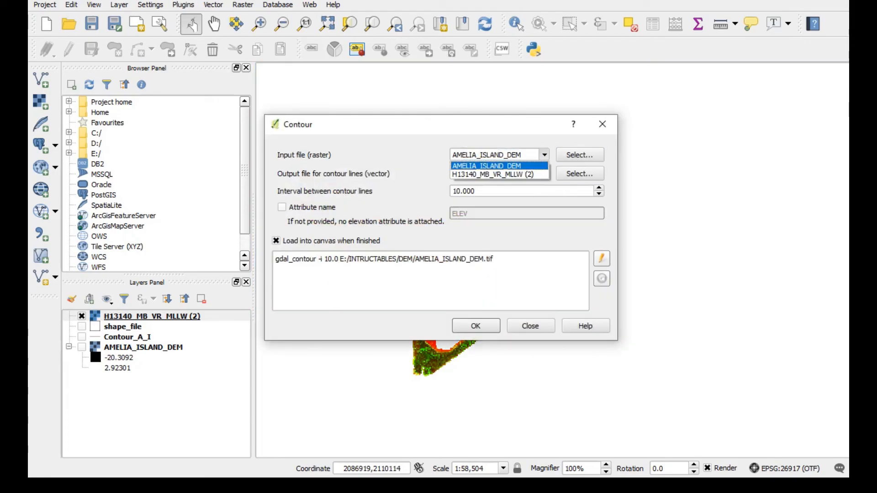
pyautogui.click(501, 174)
pyautogui.click(500, 174)
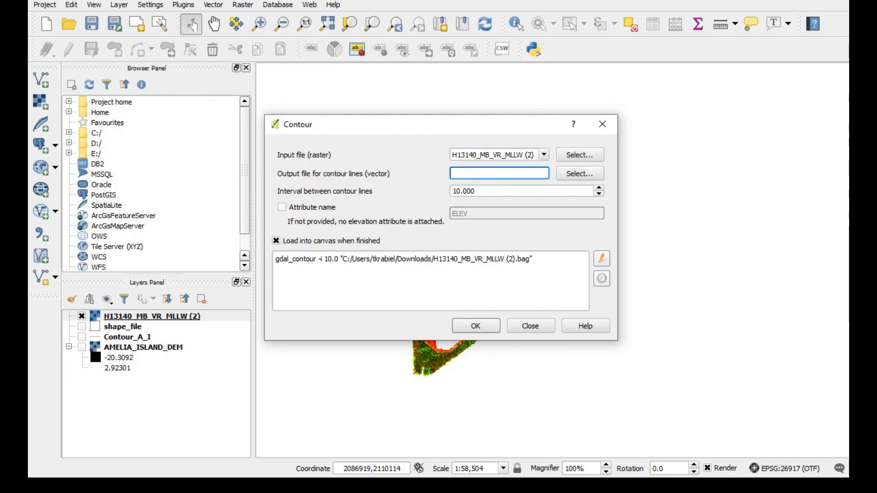
# - Generate contour lines to output file PR at an interval of 1, close the Contour tool, and hide the source raster layer
pyautogui.write('PR')
pyautogui.press('Tab')
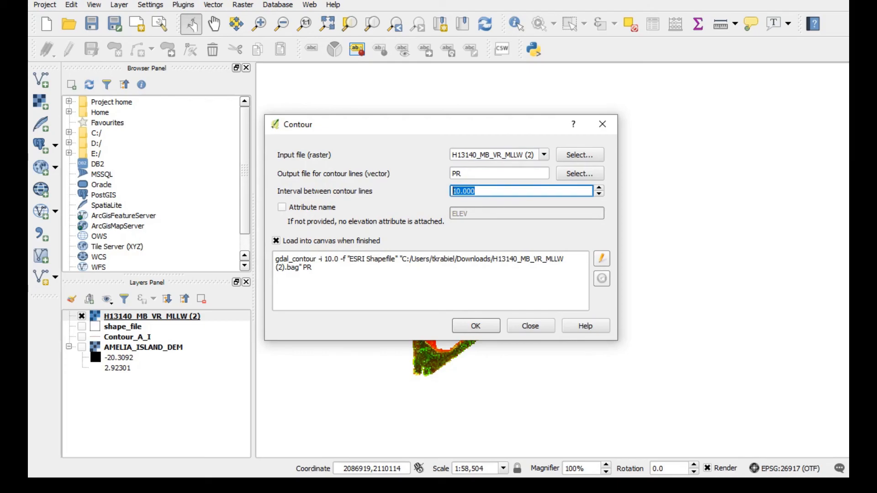
pyautogui.write('1')
pyautogui.press('Return')
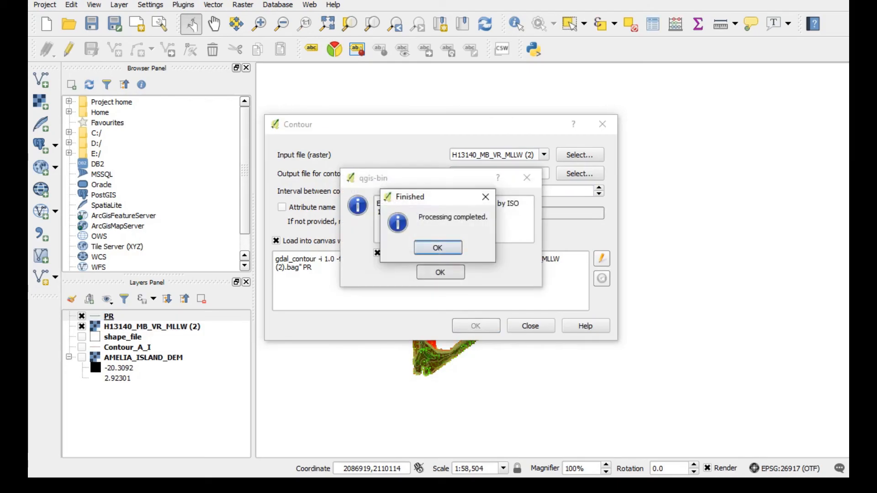
pyautogui.press('Return')
pyautogui.press('Return')
pyautogui.press('Escape')
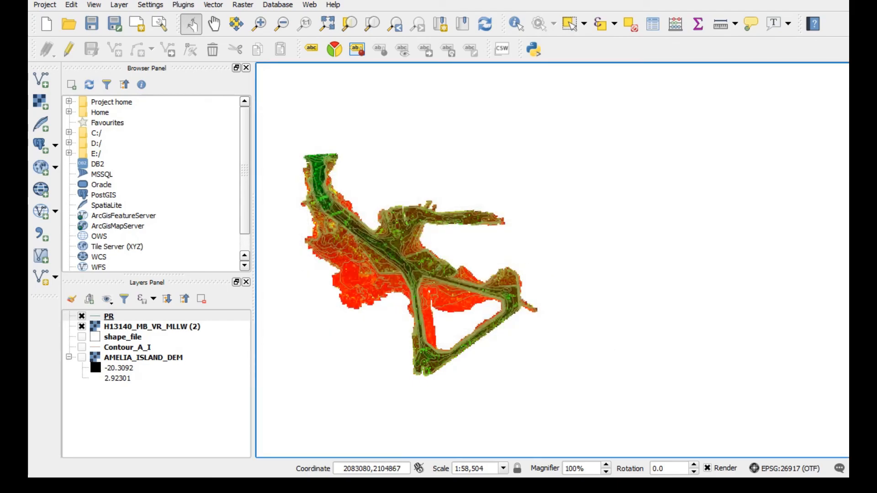
pyautogui.click(82, 327)
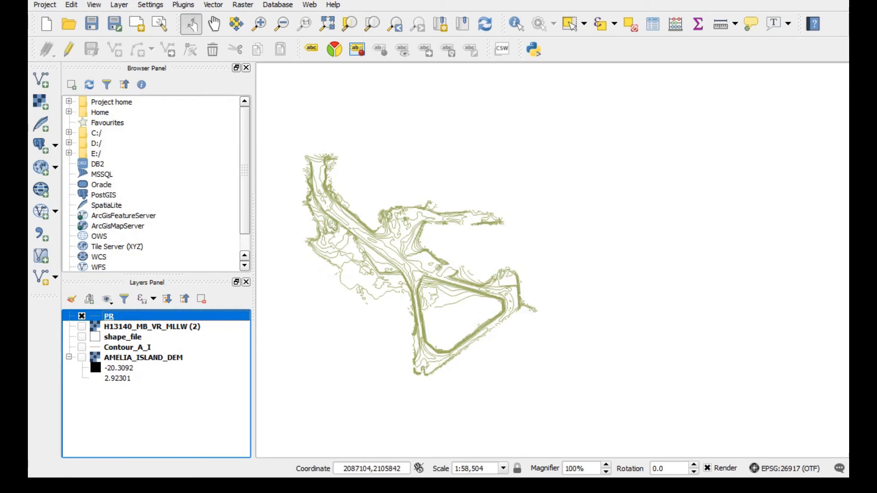
# - Examine the PR contour lines up close along the northern channel and around the central junction
pyautogui.scroll(2, 429, 228)
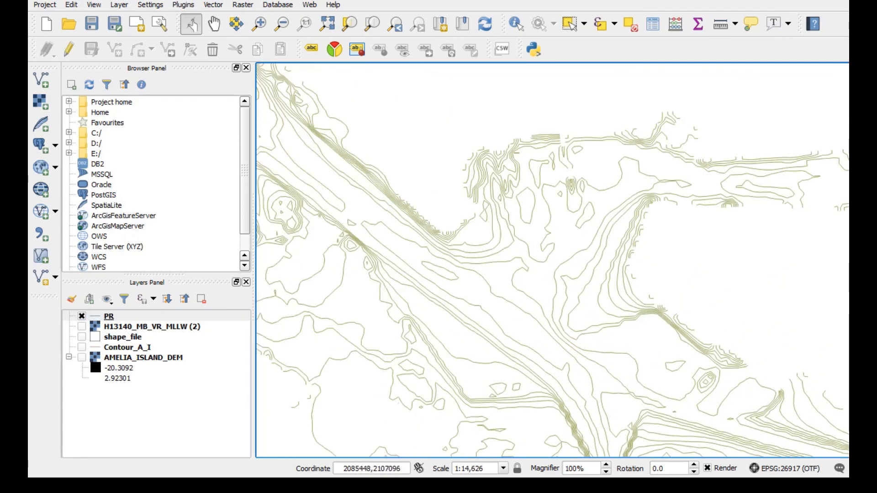
pyautogui.press('Up')
pyautogui.press('Up')
pyautogui.press('Left')
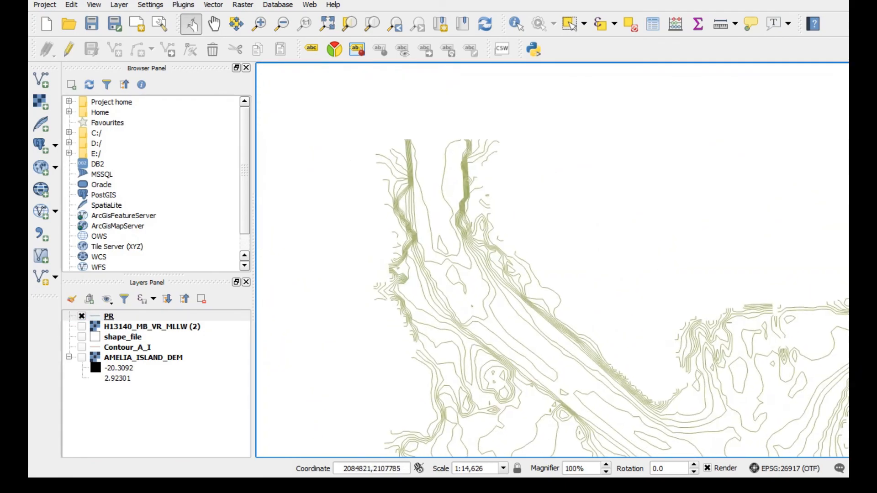
pyautogui.scroll(1, 617, 454)
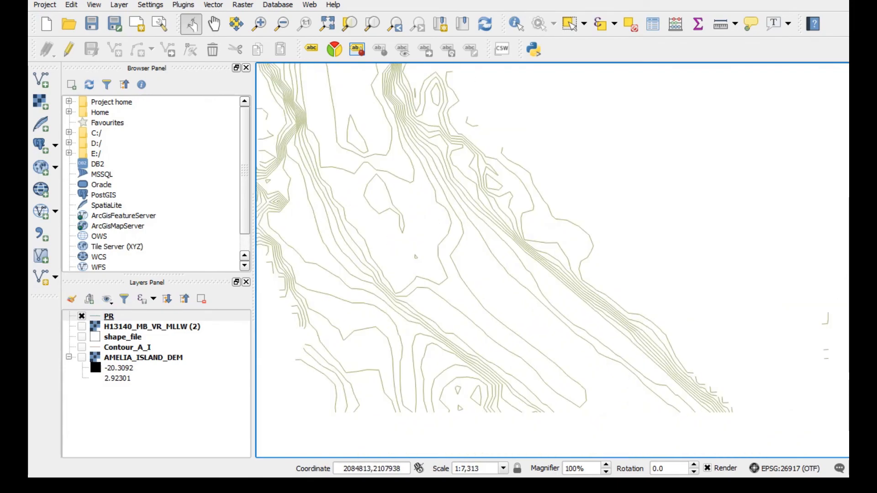
pyautogui.press('Right')
pyautogui.press('Right')
pyautogui.press('Right')
pyautogui.press('Right')
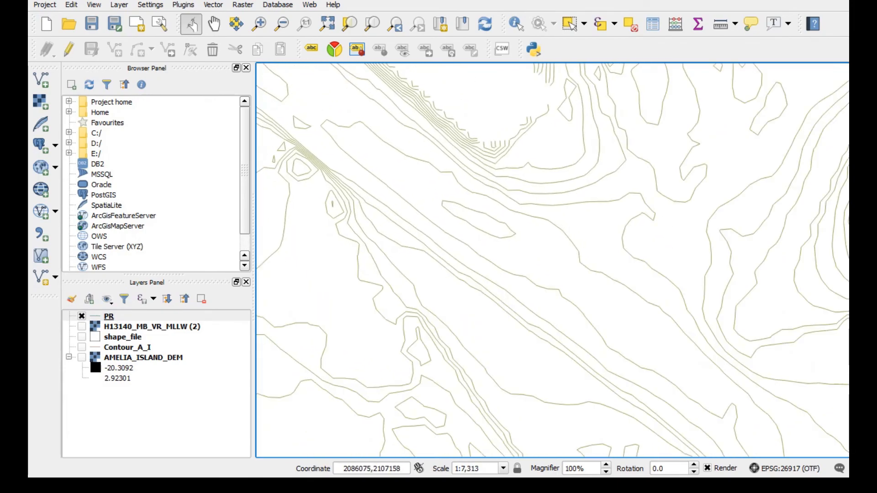
pyautogui.press('Right')
pyautogui.press('Up')
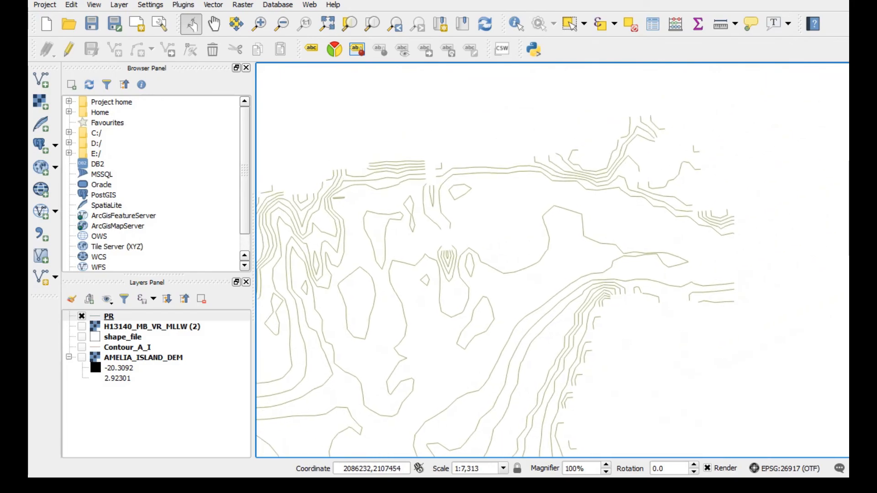
pyautogui.press('Down')
pyautogui.press('Down')
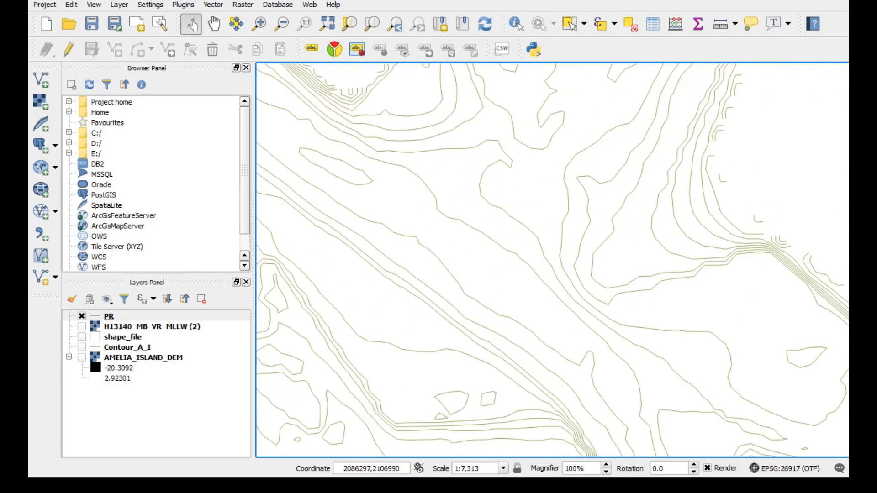
pyautogui.moveTo(450, 181); pyautogui.dragTo(742, 387)
pyautogui.moveTo(434, 169); pyautogui.dragTo(626, 337)
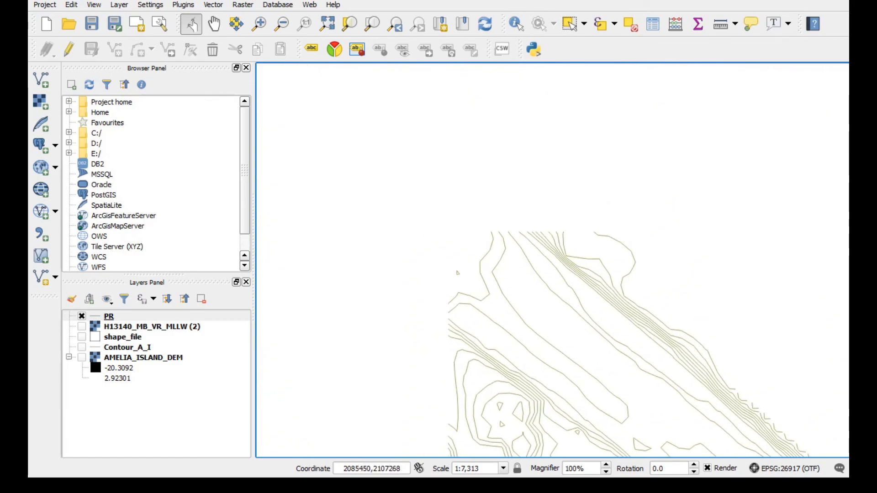
pyautogui.moveTo(562, 196); pyautogui.dragTo(647, 369)
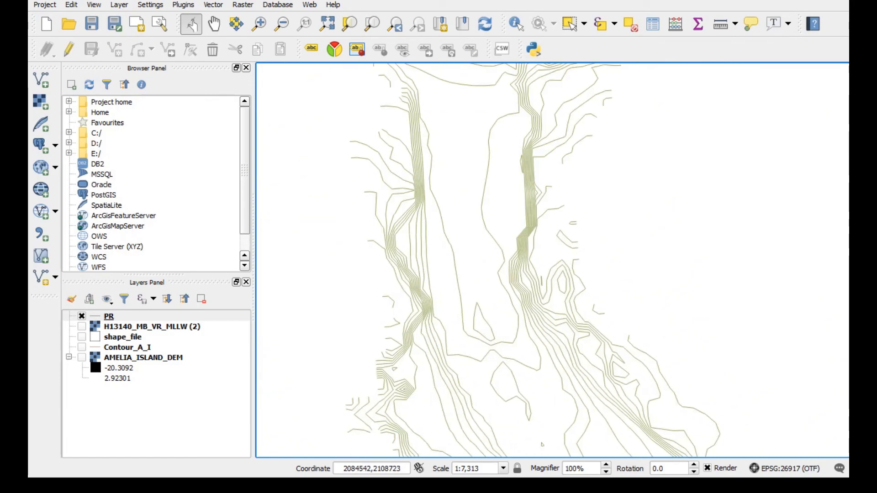
pyautogui.moveTo(571, 155); pyautogui.dragTo(572, 348)
pyautogui.moveTo(543, 393); pyautogui.dragTo(512, 152)
pyautogui.moveTo(586, 369); pyautogui.dragTo(469, 137)
pyautogui.moveTo(695, 344); pyautogui.dragTo(451, 157)
pyautogui.moveTo(829, 214); pyautogui.dragTo(820, 227)
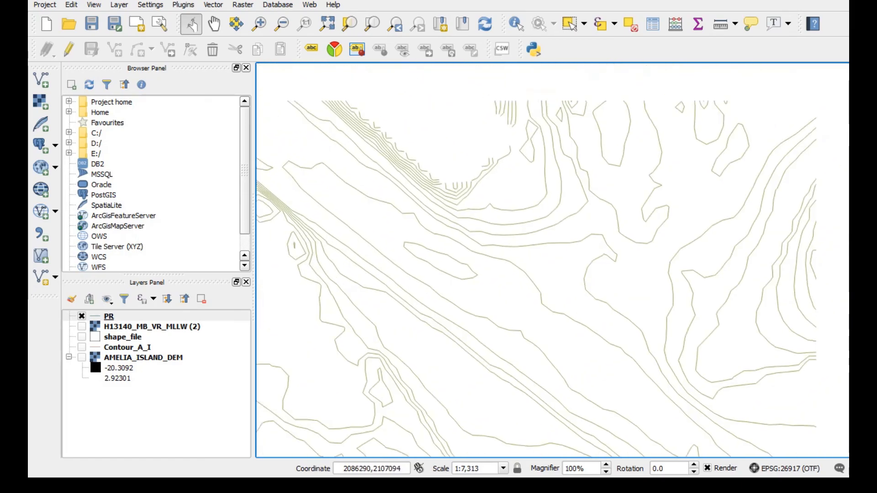
# - Look over the overall extent of the PR contours, including the triangular channel loop in the south
pyautogui.scroll(-2, 553, 261)
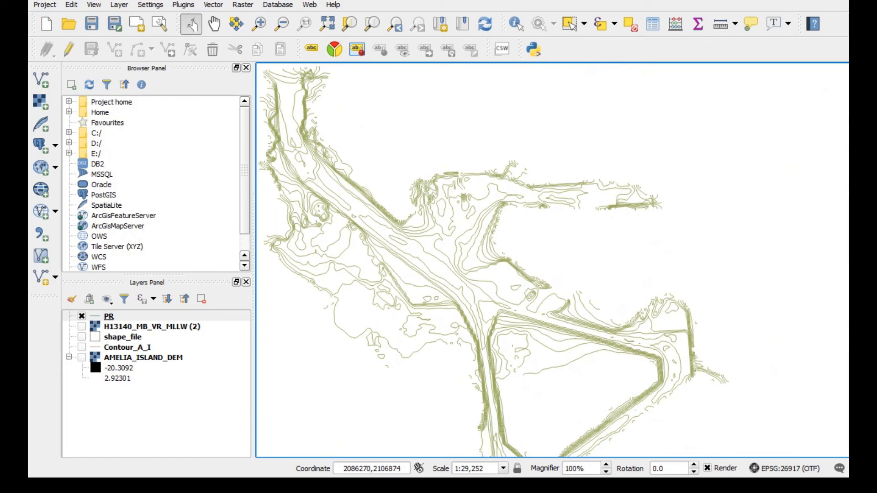
pyautogui.scroll(-3, 552, 260)
pyautogui.scroll(3, 554, 293)
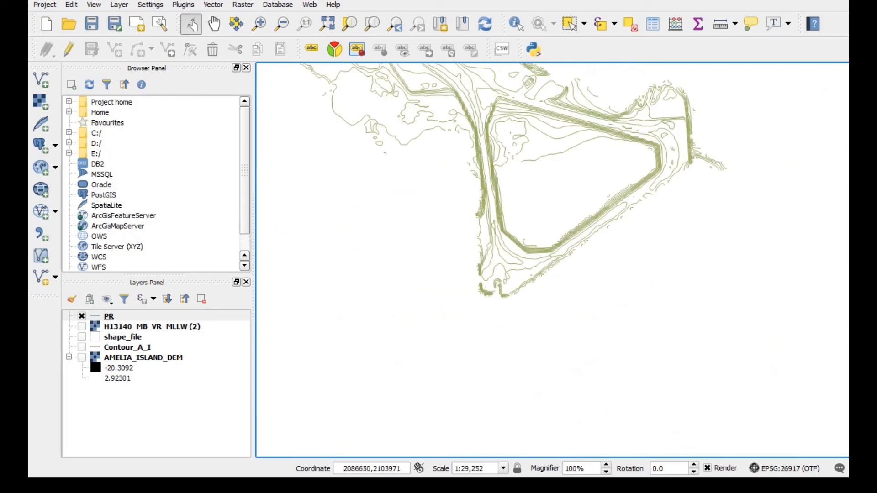
pyautogui.moveTo(635, 224); pyautogui.dragTo(604, 341)
pyautogui.moveTo(399, 169); pyautogui.dragTo(658, 341)
pyautogui.moveTo(703, 320); pyautogui.dragTo(604, 304)
pyautogui.moveTo(484, 316); pyautogui.dragTo(402, 206)
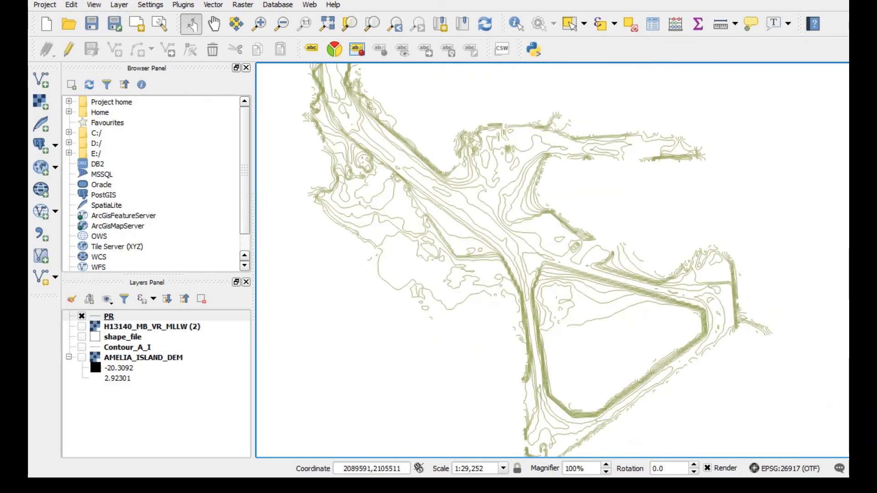